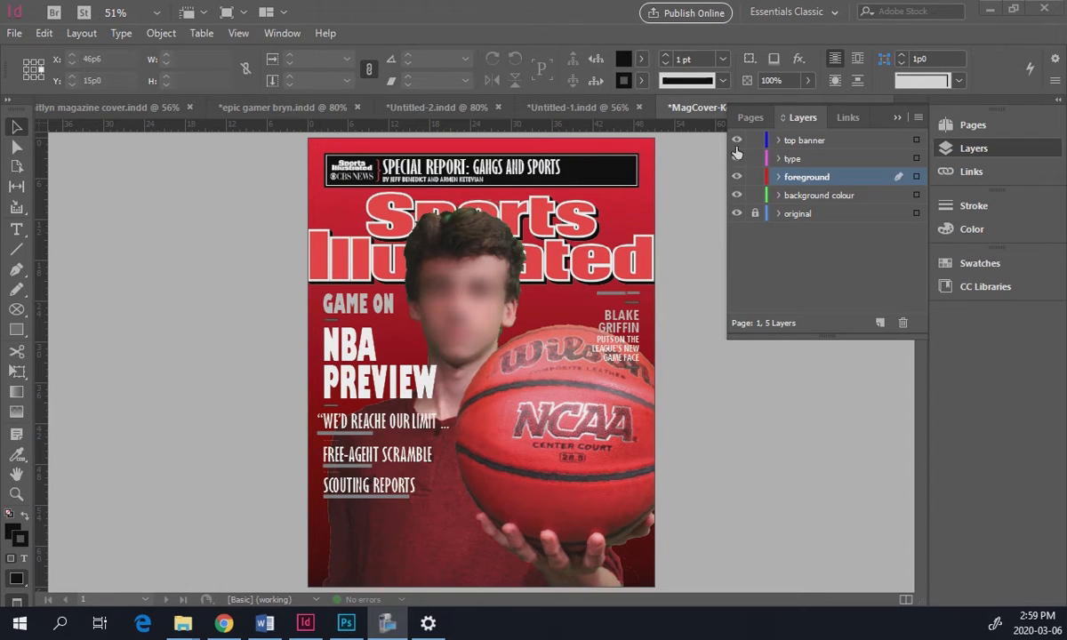
- Isolate the original layer to examine the NBA PREVIEW headline's shadow up close, and turn the other layers back on
{"action": "left_click_drag", "start_coordinate": [736, 216], "coordinate": [736, 140]}
{"action": "left_click", "coordinate": [736, 213]}
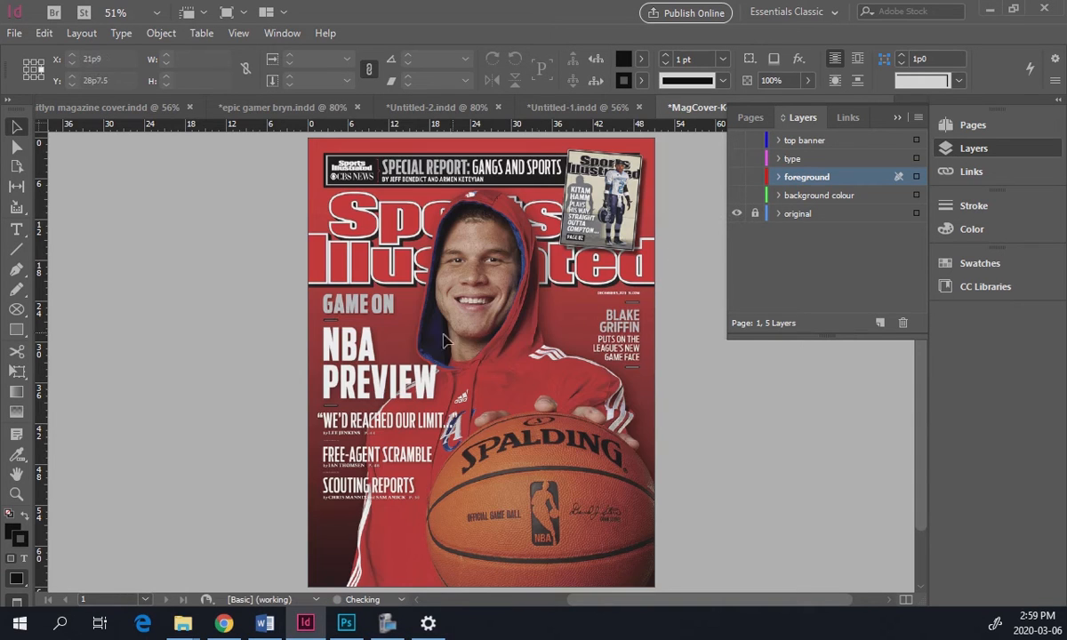
{"action": "left_click_drag", "start_coordinate": [289, 269], "coordinate": [420, 409]}
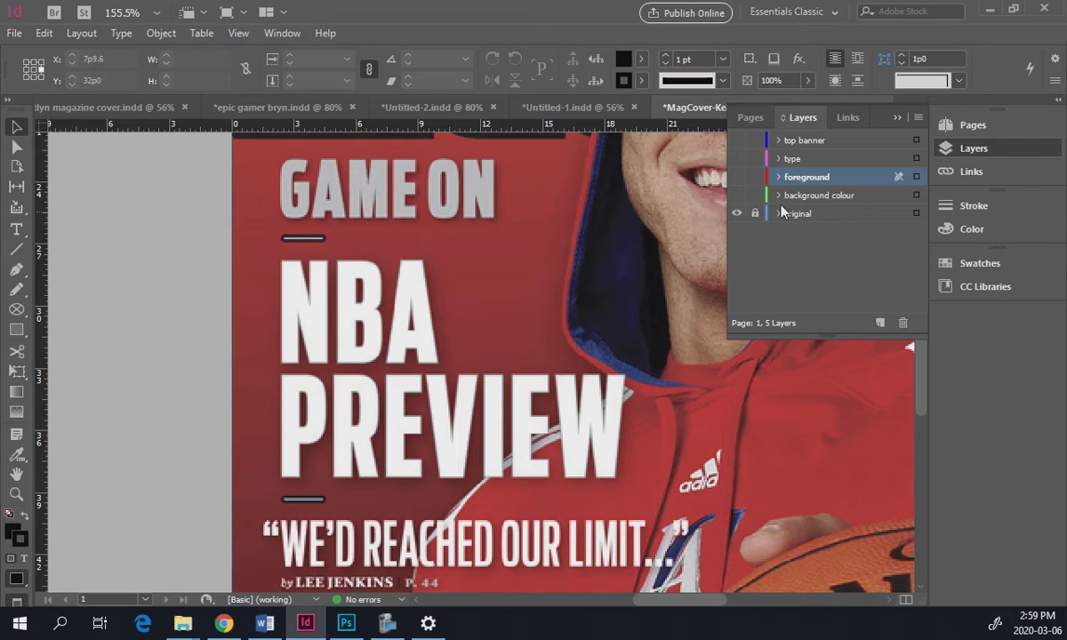
{"action": "left_click_drag", "start_coordinate": [736, 197], "coordinate": [738, 140]}
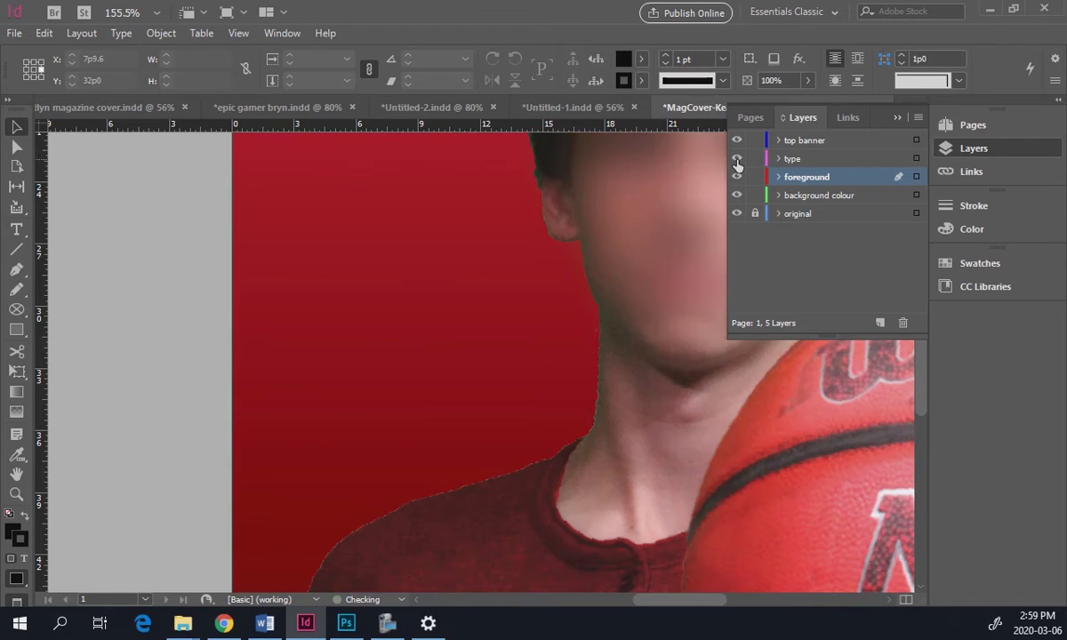
- Add a drop shadow to the NBA PREVIEW text frame on the type layer, keeping the headline visible beside the effect settings
{"action": "left_click", "coordinate": [786, 158]}
{"action": "left_click", "coordinate": [347, 298]}
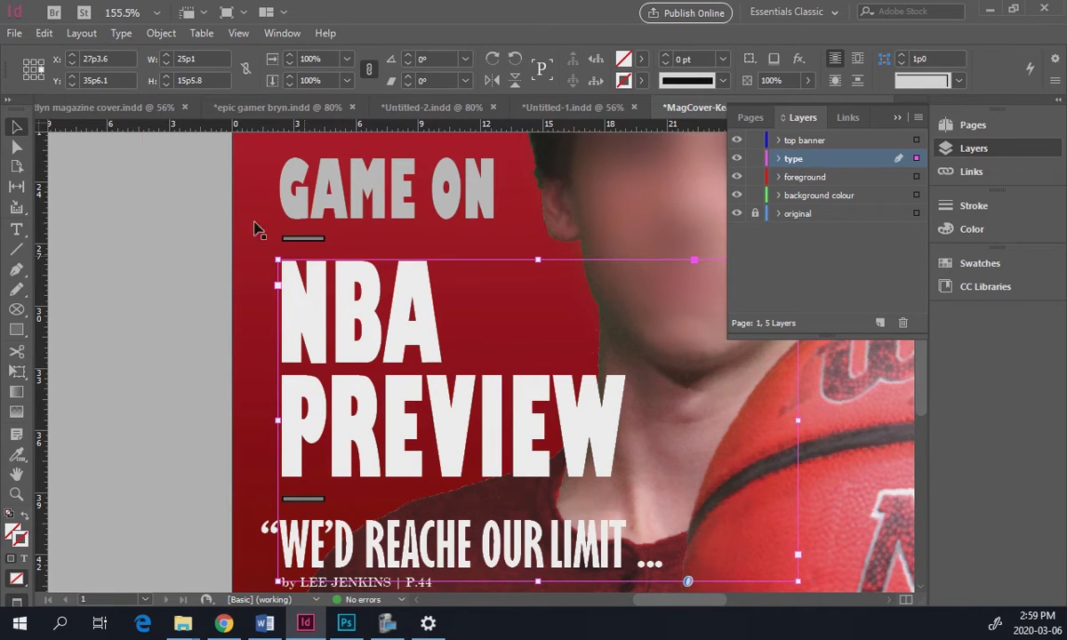
{"action": "left_click", "coordinate": [161, 34]}
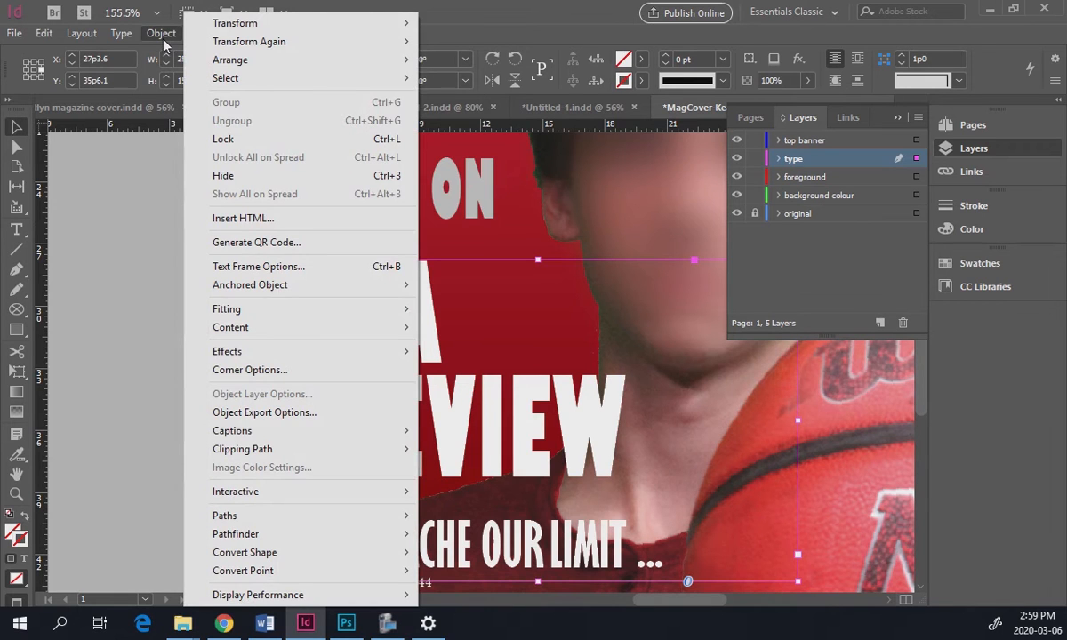
{"action": "mouse_move", "coordinate": [136, 40]}
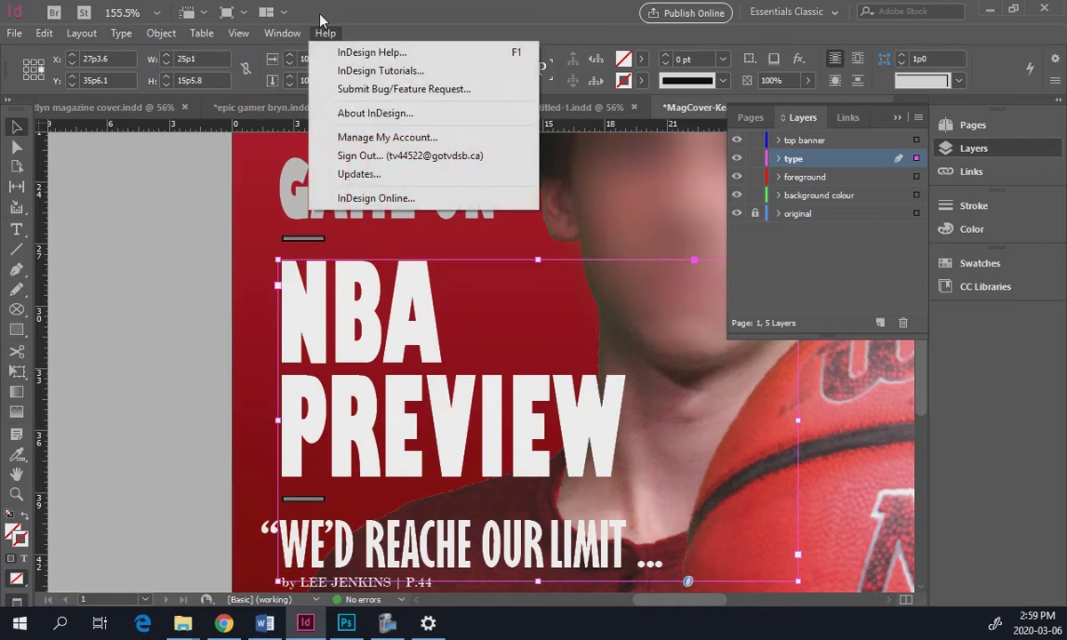
{"action": "left_click", "coordinate": [326, 33]}
{"action": "left_click", "coordinate": [164, 34]}
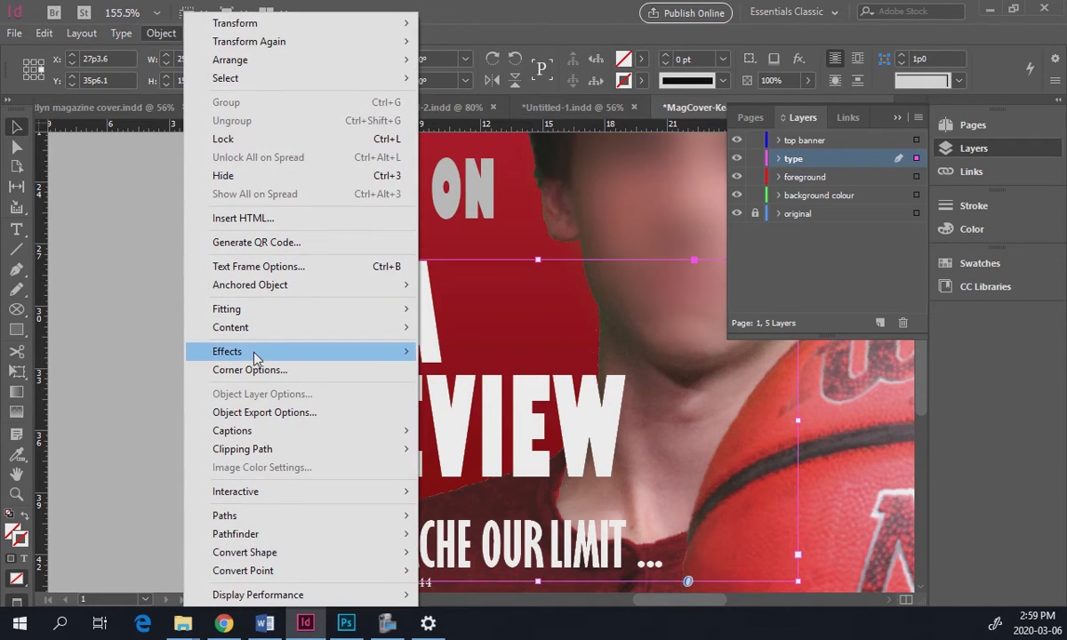
{"action": "mouse_move", "coordinate": [256, 357]}
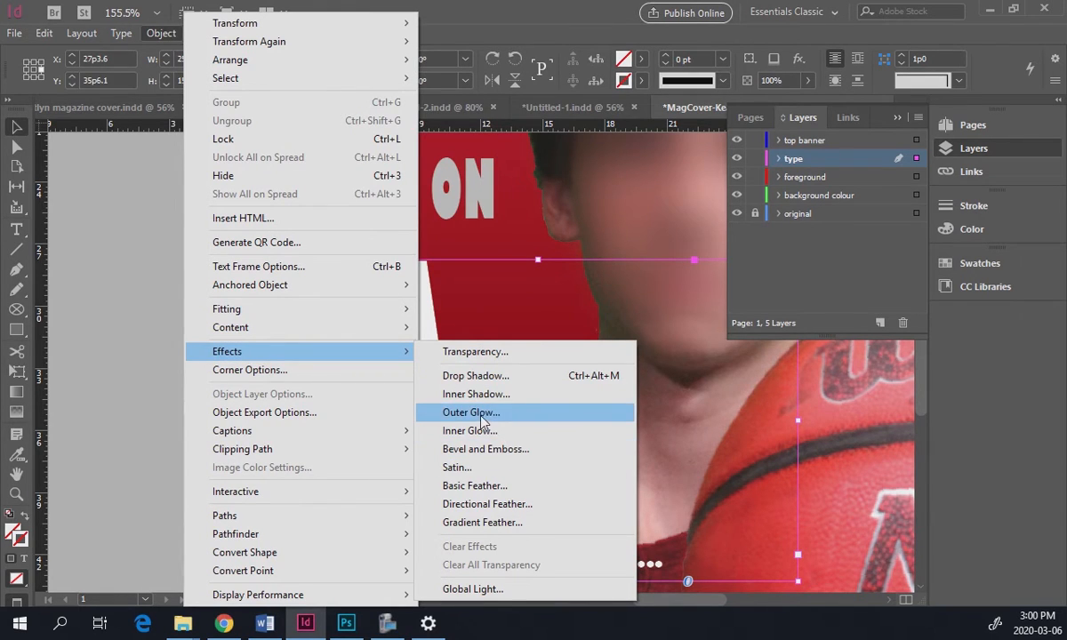
{"action": "left_click", "coordinate": [477, 376]}
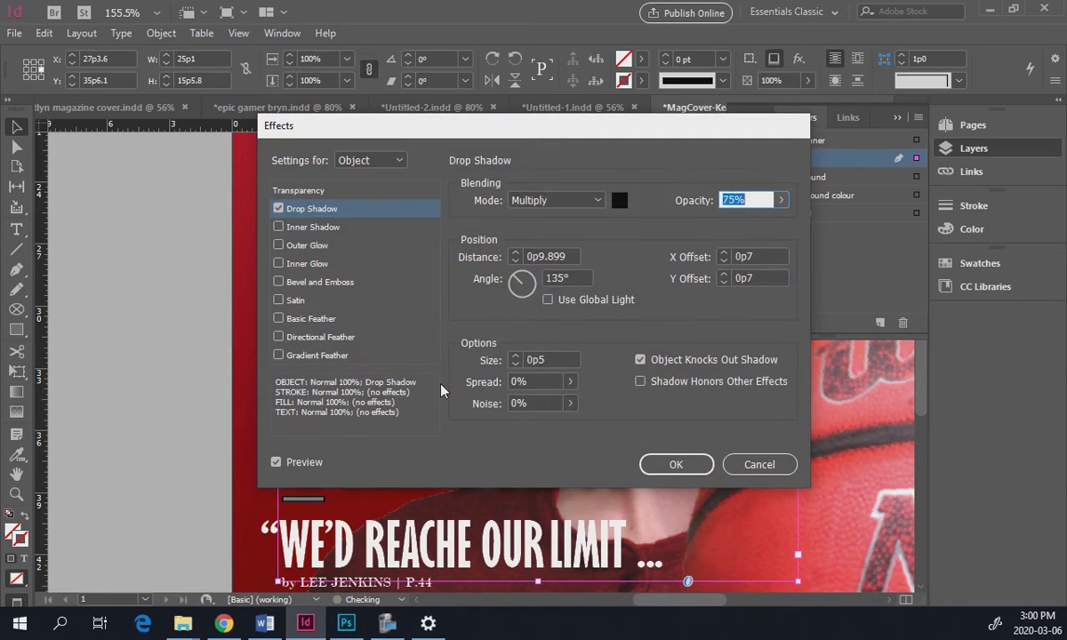
{"action": "left_click_drag", "start_coordinate": [385, 133], "coordinate": [682, 130]}
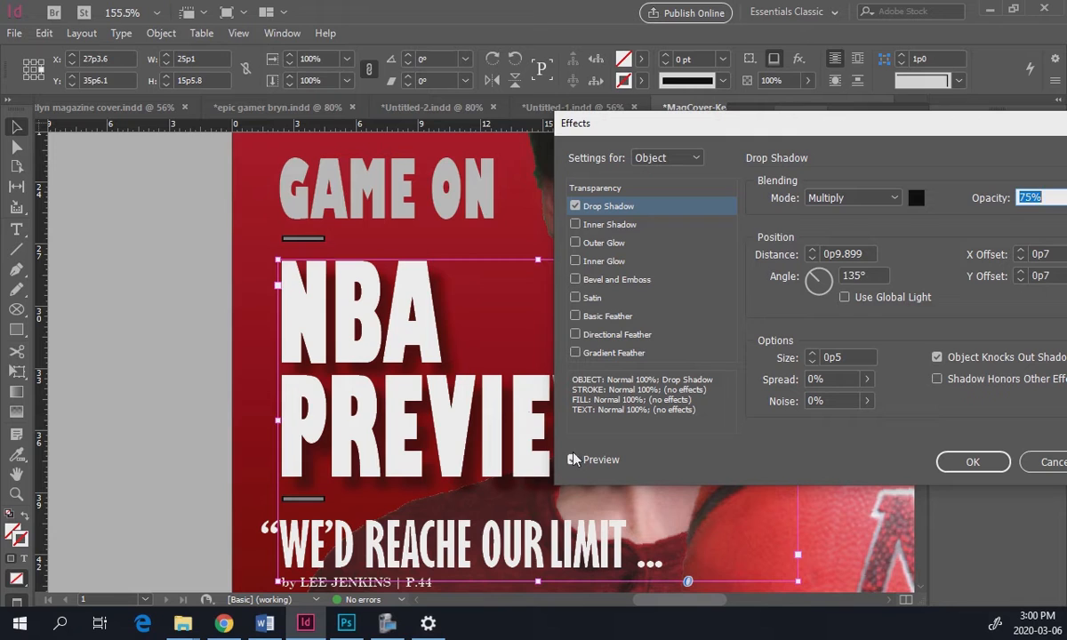
{"action": "left_click_drag", "start_coordinate": [743, 134], "coordinate": [694, 174]}
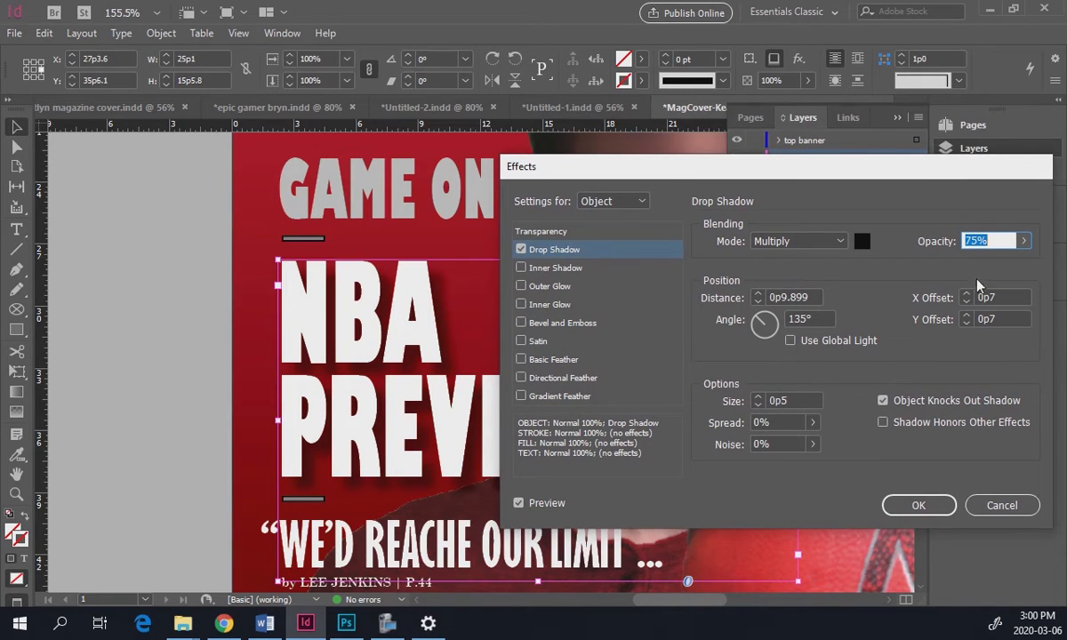
- Try a drop shadow opacity of 72% with an X offset of 0p8 on the NBA PREVIEW headline
{"action": "left_click", "coordinate": [1023, 243]}
{"action": "mouse_move", "coordinate": [1002, 263]}
{"action": "left_mouse_down"}
{"action": "mouse_move", "coordinate": [1030, 265]}
{"action": "mouse_move", "coordinate": [1000, 262]}
{"action": "left_mouse_up"}
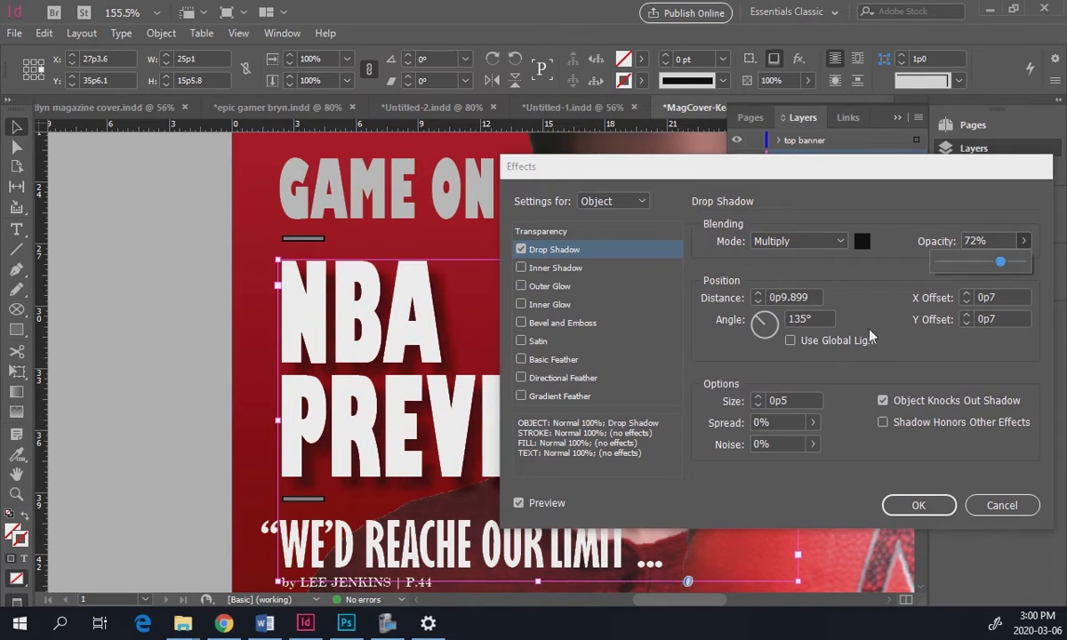
{"action": "left_click", "coordinate": [966, 295]}
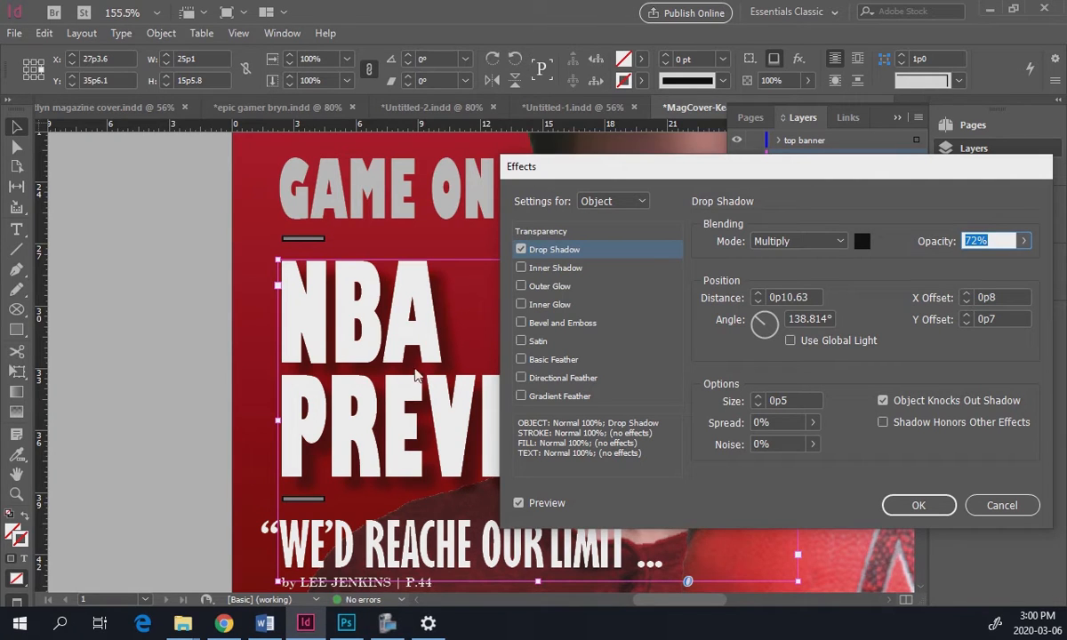
- Try a hard-edged shadow with size 0p0 and spread 12%, and restore the size to 0p5 and spread to 0%
{"action": "double_click", "coordinate": [775, 401]}
{"action": "type", "text": "0"}
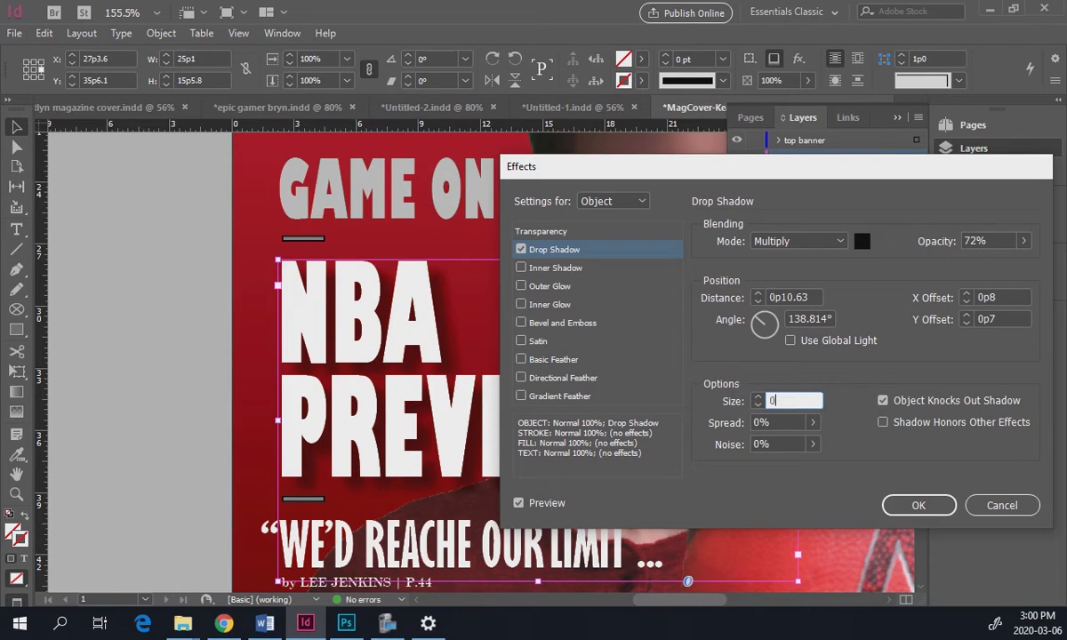
{"action": "key", "text": "Tab"}
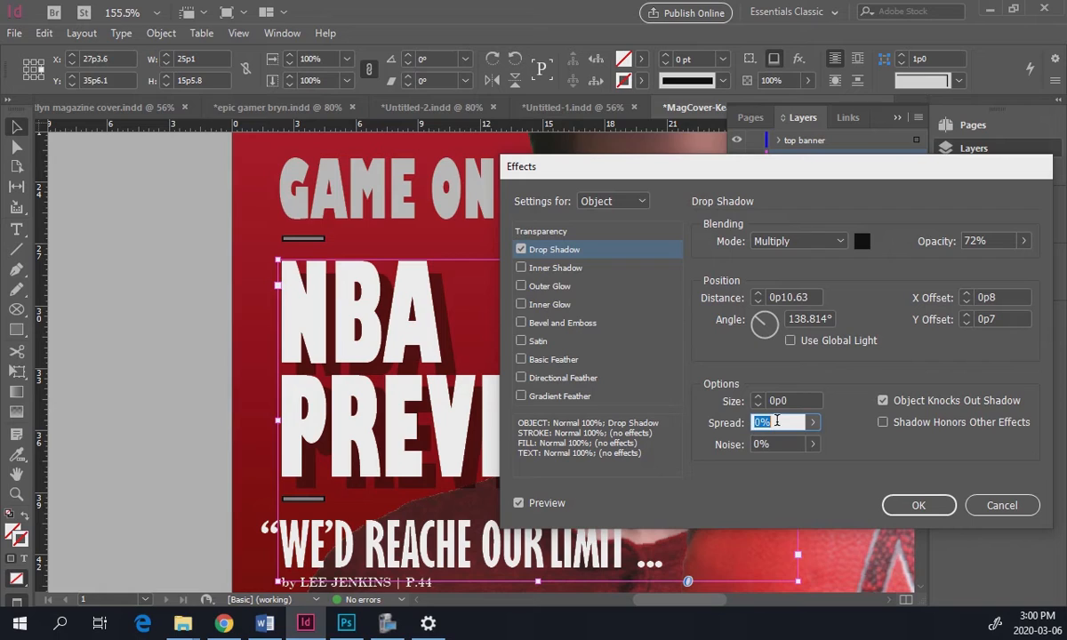
{"action": "left_click", "coordinate": [811, 424]}
{"action": "left_click_drag", "start_coordinate": [728, 444], "coordinate": [715, 443]}
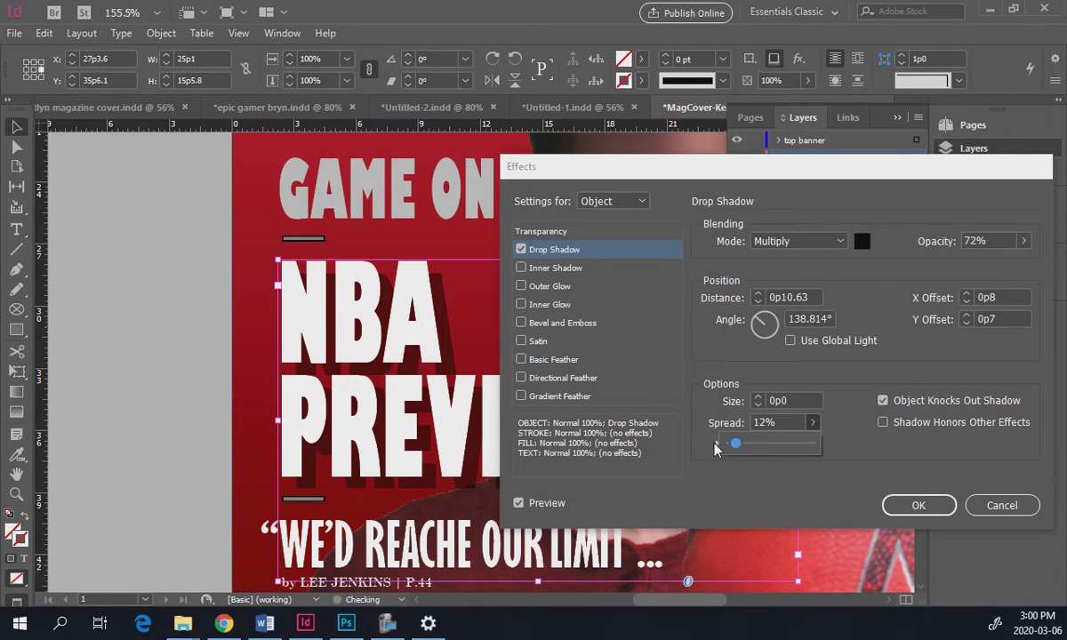
{"action": "left_click", "coordinate": [757, 398]}
{"action": "left_click", "coordinate": [757, 397]}
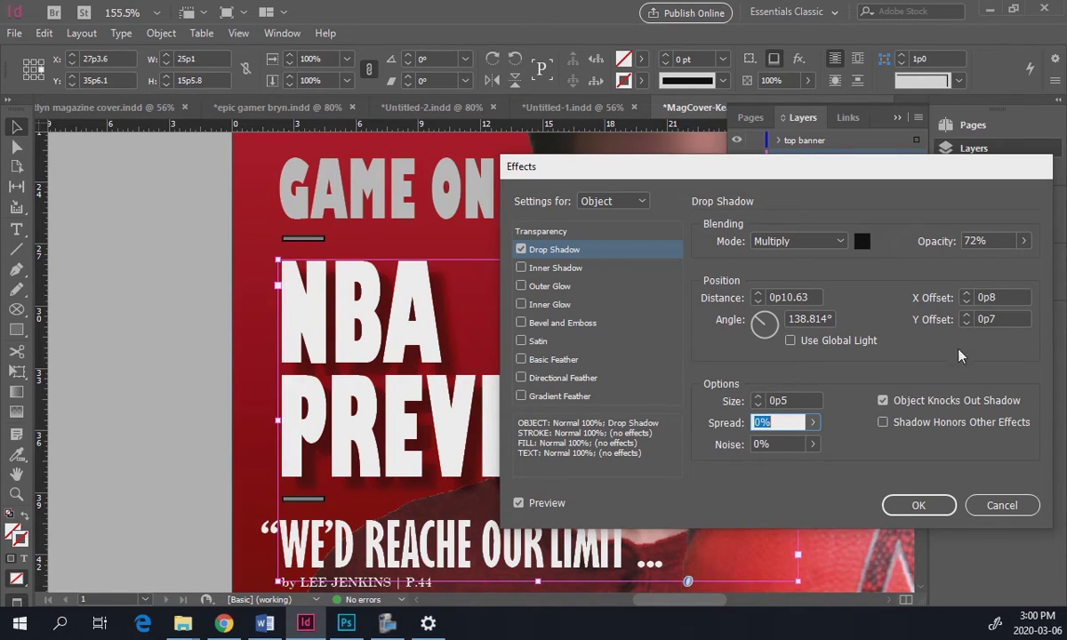
- Reduce both the X and Y offsets of the NBA PREVIEW shadow to 0p4
{"action": "left_click", "coordinate": [967, 323]}
{"action": "left_click", "coordinate": [967, 302]}
{"action": "left_click", "coordinate": [966, 302]}
{"action": "left_click", "coordinate": [966, 303]}
{"action": "left_click", "coordinate": [967, 322]}
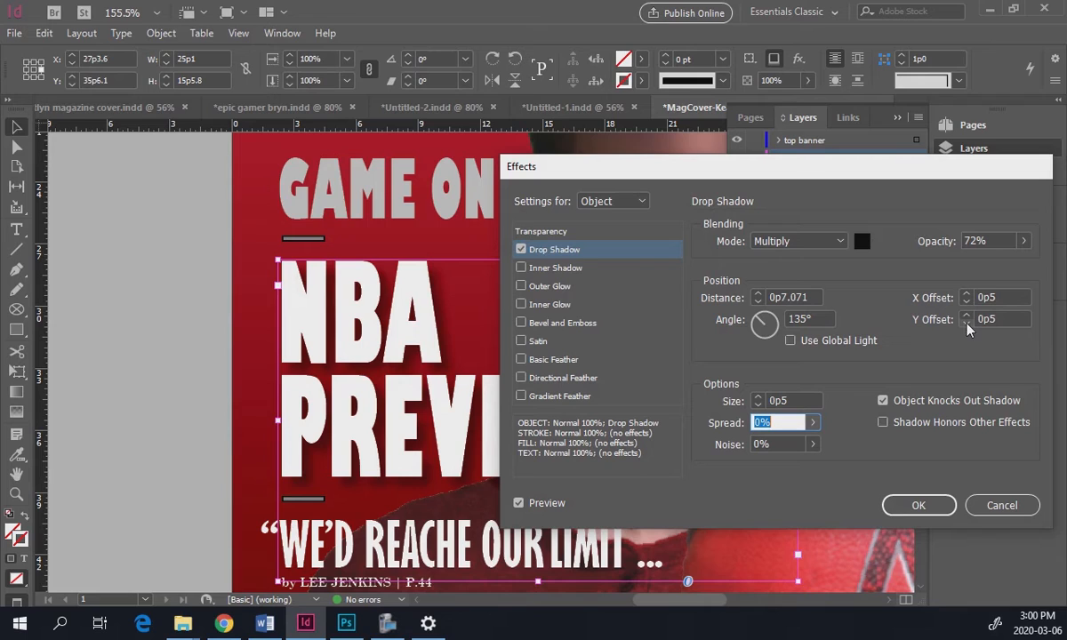
{"action": "left_click", "coordinate": [966, 322]}
{"action": "left_click", "coordinate": [966, 302]}
- Set the NBA PREVIEW shadow's size to 0p8 and opacity to 79%, apply the effect and deselect the frame
{"action": "left_click", "coordinate": [759, 397]}
{"action": "left_click", "coordinate": [758, 397]}
{"action": "left_click", "coordinate": [758, 400]}
{"action": "left_click_drag", "start_coordinate": [1023, 240], "coordinate": [1005, 263]}
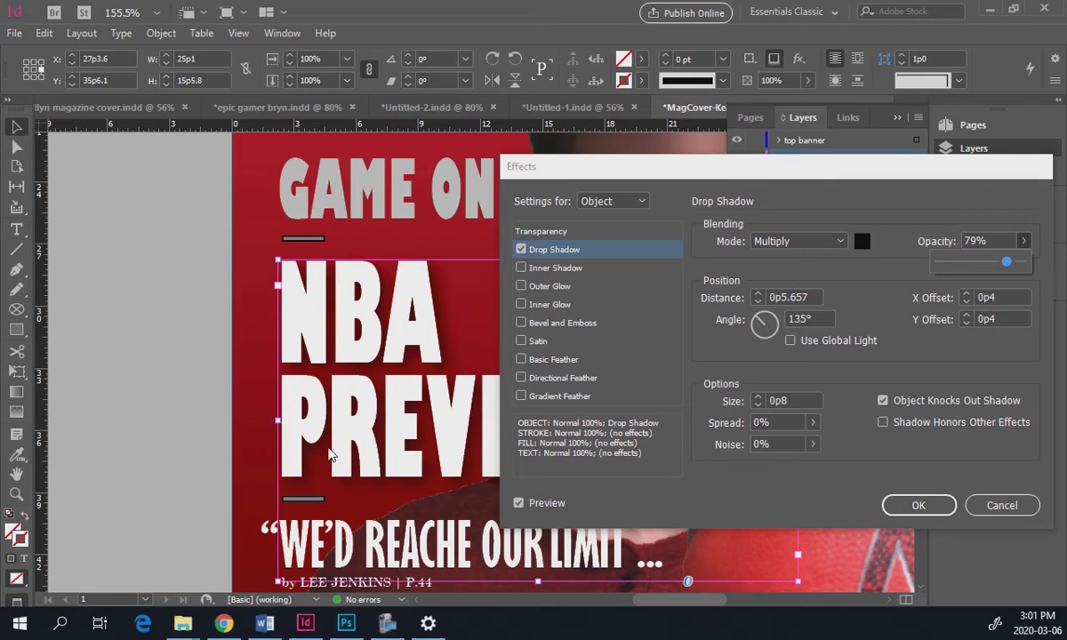
{"action": "left_click", "coordinate": [920, 505]}
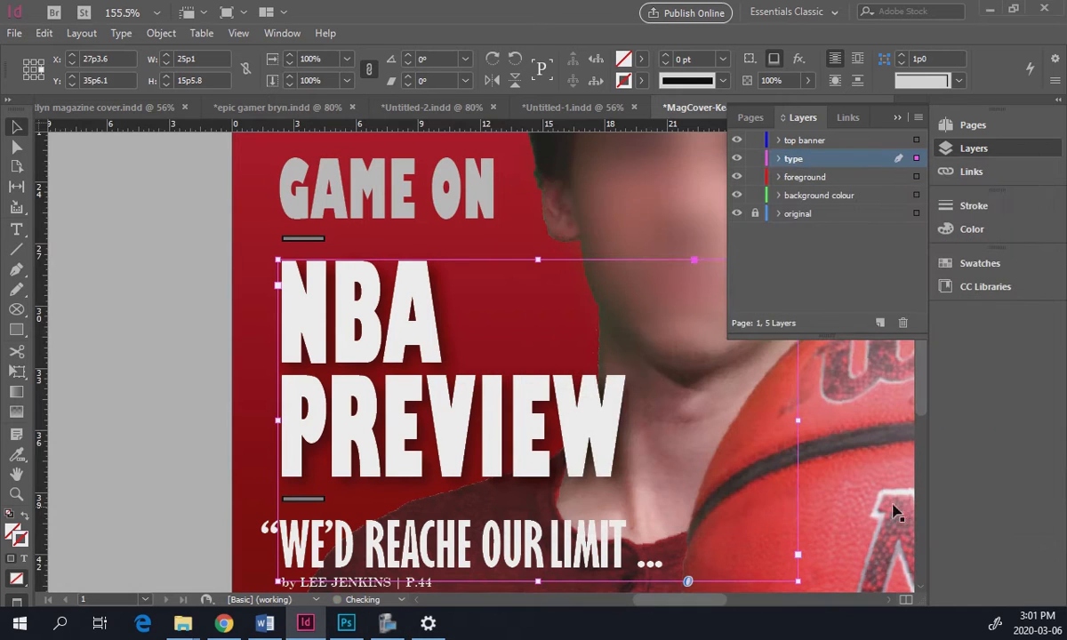
{"action": "left_click", "coordinate": [169, 169]}
{"action": "left_click", "coordinate": [108, 351]}
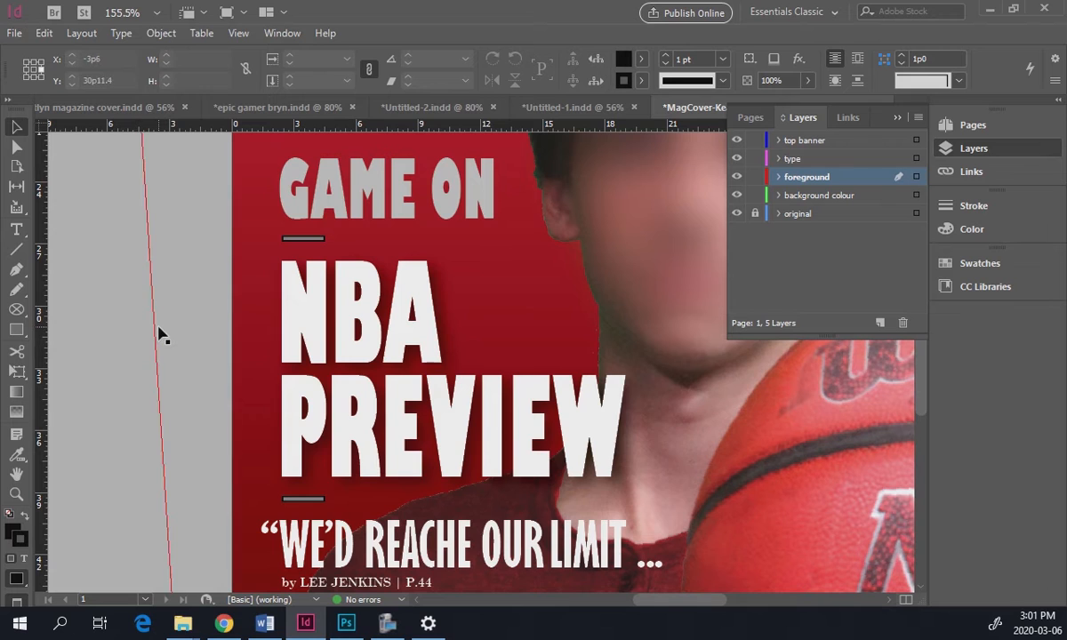
- Add a drop shadow to the GAME ON headline, the three lower cover lines and the Blake Griffin text together
{"action": "key", "text": "ctrl+0"}
{"action": "left_click_drag", "start_coordinate": [299, 288], "coordinate": [471, 487]}
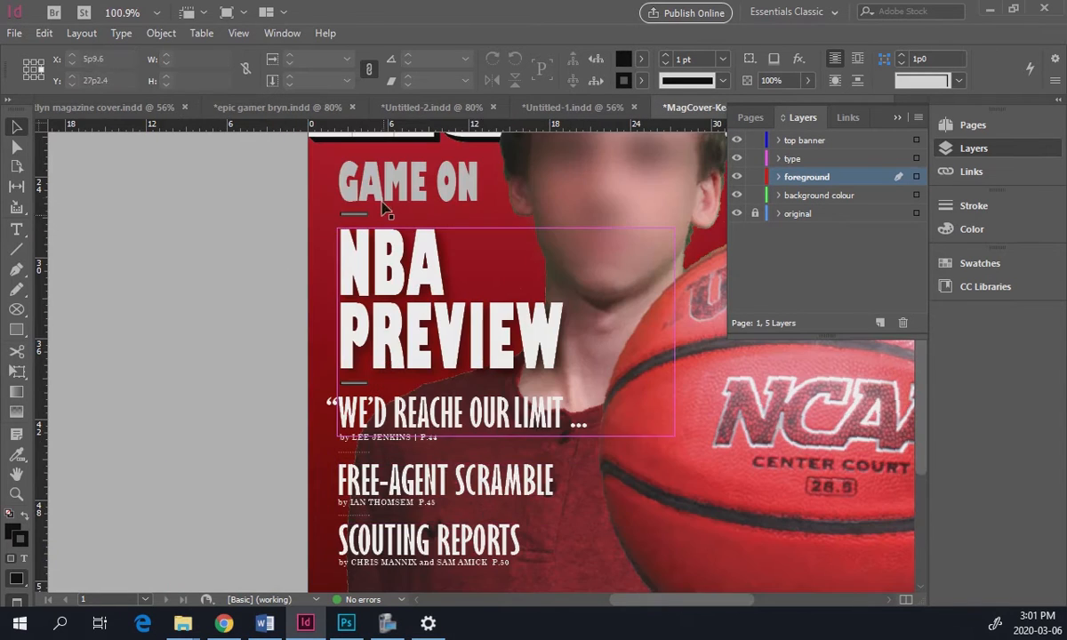
{"action": "left_click", "coordinate": [365, 185]}
{"action": "left_click", "coordinate": [380, 414], "text": "shift"}
{"action": "left_click", "coordinate": [378, 462], "text": "shift"}
{"action": "left_click", "coordinate": [382, 514], "text": "shift"}
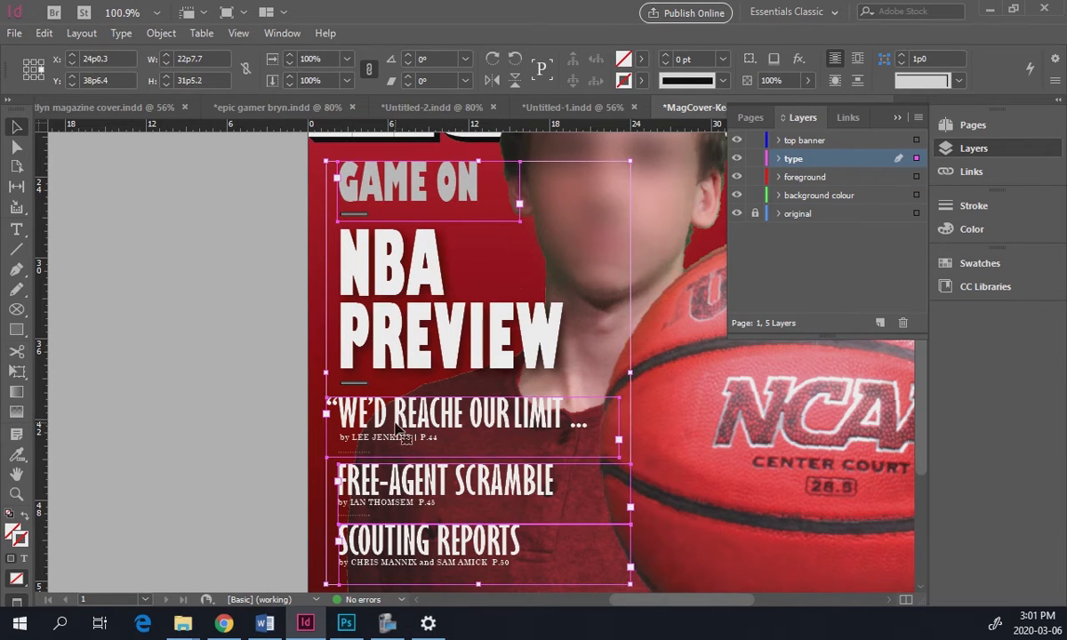
{"action": "left_click_drag", "start_coordinate": [644, 257], "coordinate": [218, 326]}
{"action": "left_click", "coordinate": [475, 298], "text": "shift"}
{"action": "left_click", "coordinate": [490, 221], "text": "shift"}
{"action": "left_click_drag", "start_coordinate": [279, 314], "coordinate": [606, 240]}
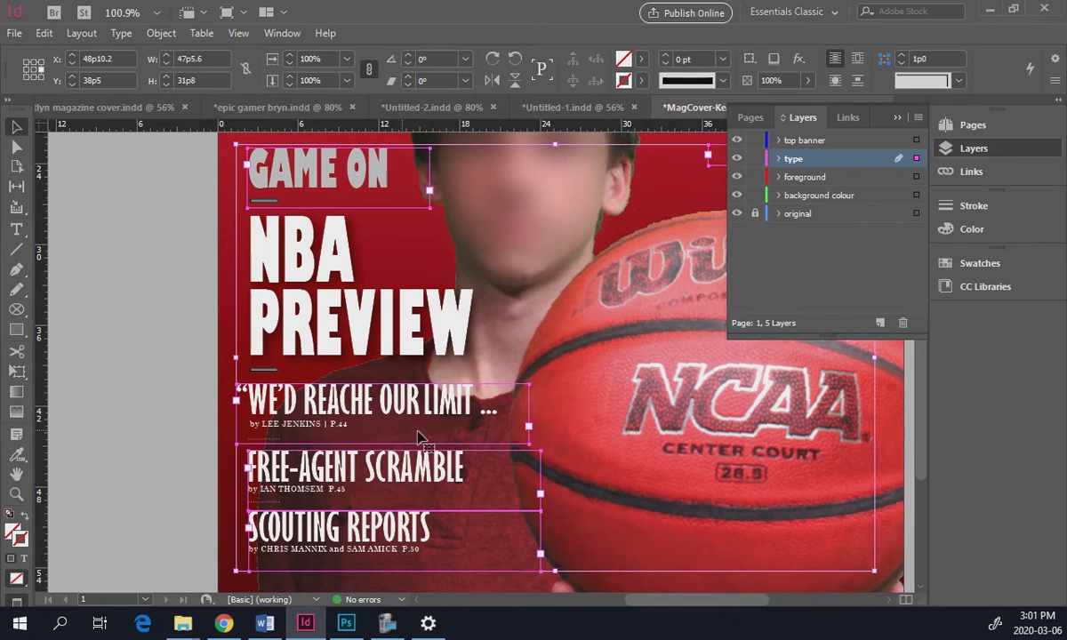
{"action": "left_click", "coordinate": [164, 33]}
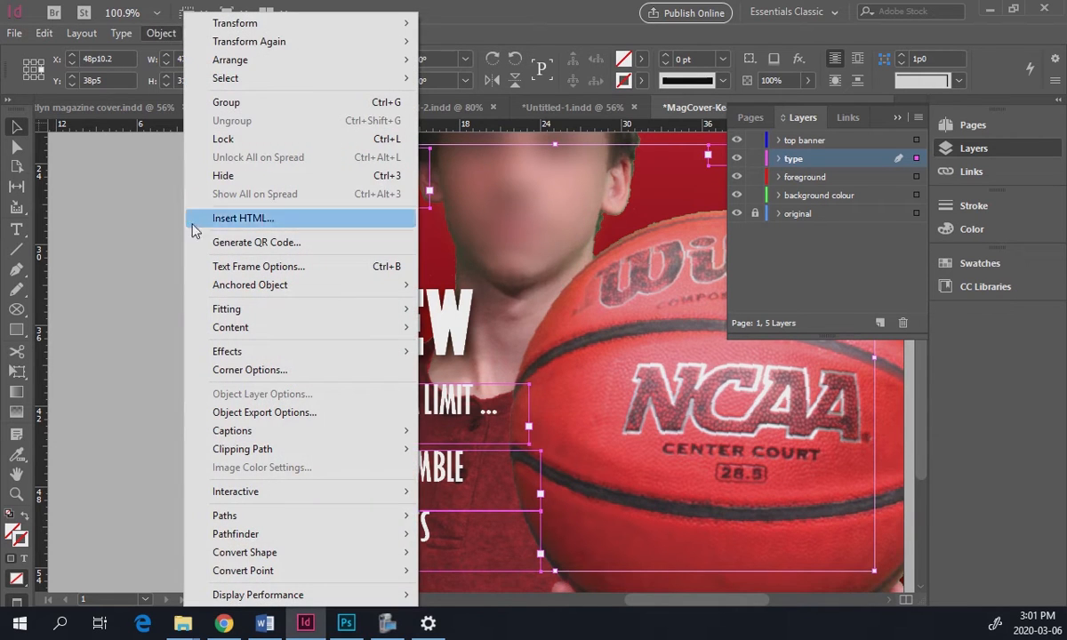
{"action": "mouse_move", "coordinate": [217, 358]}
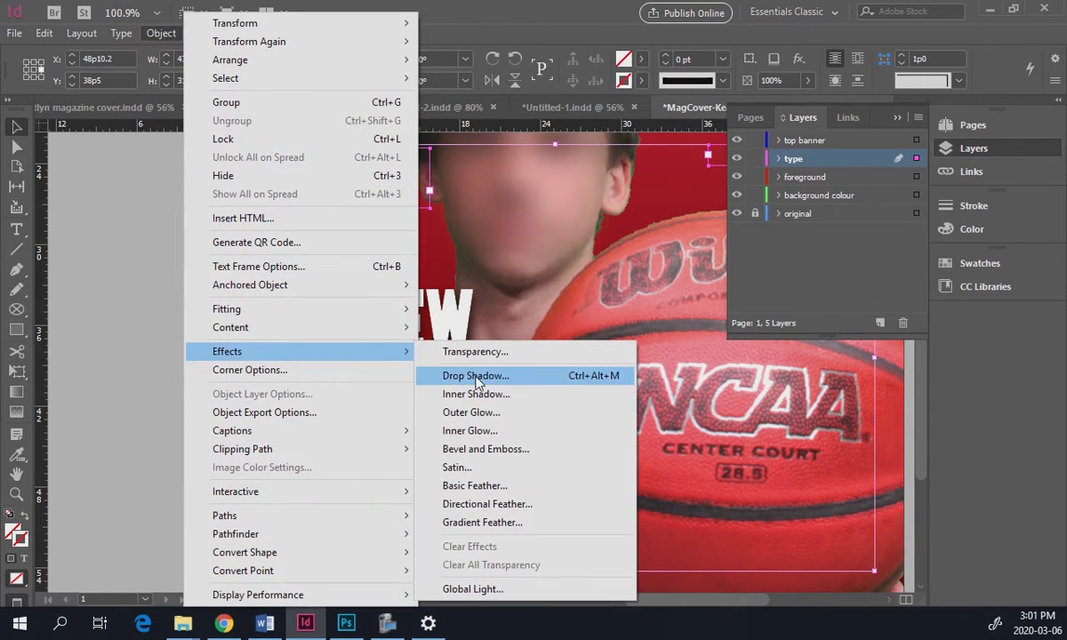
{"action": "left_click", "coordinate": [452, 369]}
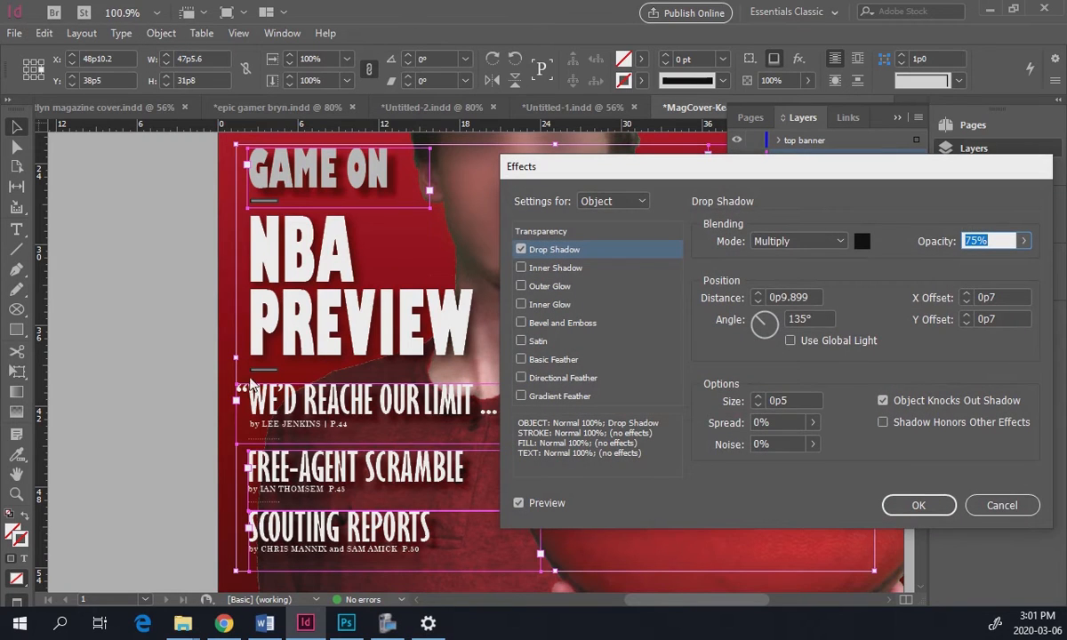
- Set both the X and Y offsets of the selected frames' shadow to 0p3, apply the effect and deselect them
{"action": "left_click", "coordinate": [968, 324]}
{"action": "left_click", "coordinate": [969, 302]}
{"action": "left_click", "coordinate": [969, 303]}
{"action": "left_click", "coordinate": [968, 304]}
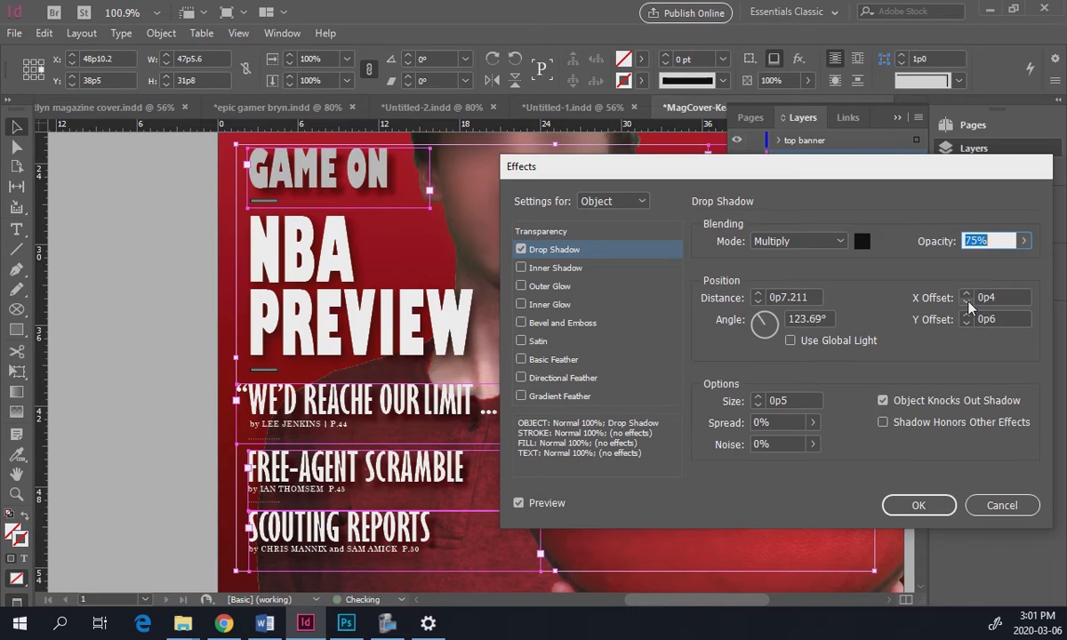
{"action": "left_click", "coordinate": [968, 303]}
{"action": "left_click", "coordinate": [968, 325]}
{"action": "left_click", "coordinate": [968, 326]}
{"action": "left_click", "coordinate": [967, 325]}
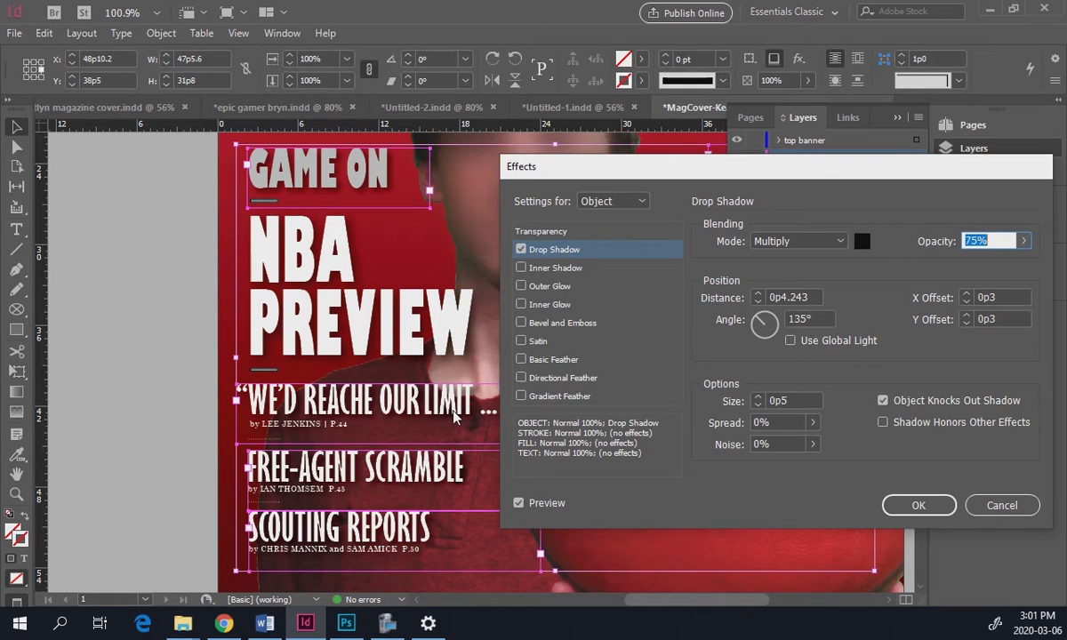
{"action": "left_click", "coordinate": [916, 504]}
{"action": "left_click", "coordinate": [151, 362]}
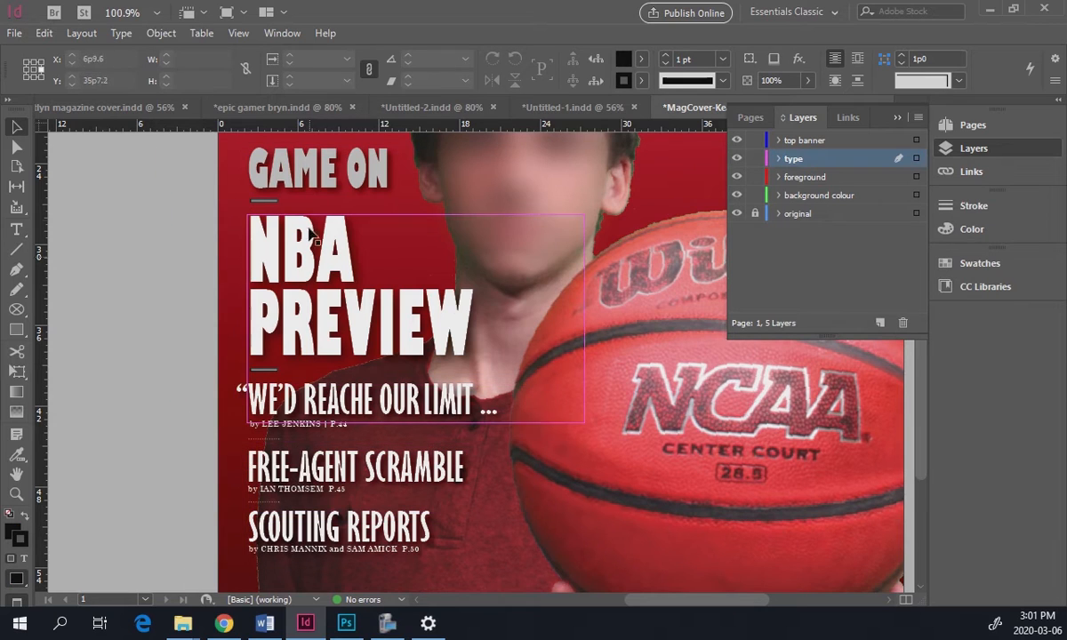
- Lower the opacity of the GAME ON headline's drop shadow to 51% and apply it
{"action": "left_click", "coordinate": [285, 173]}
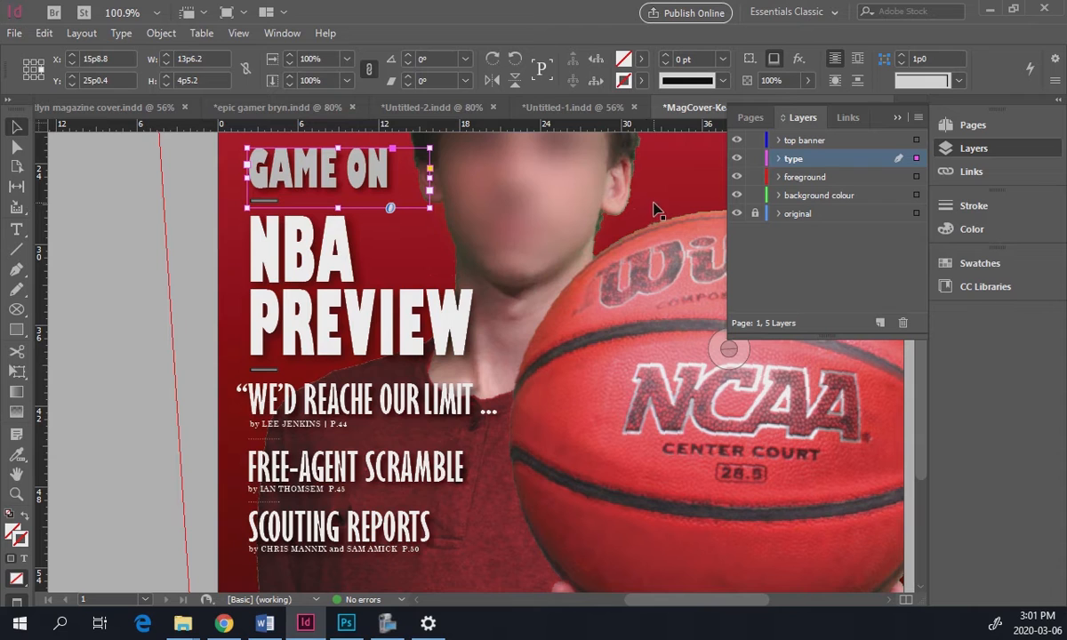
{"action": "left_click", "coordinate": [158, 36]}
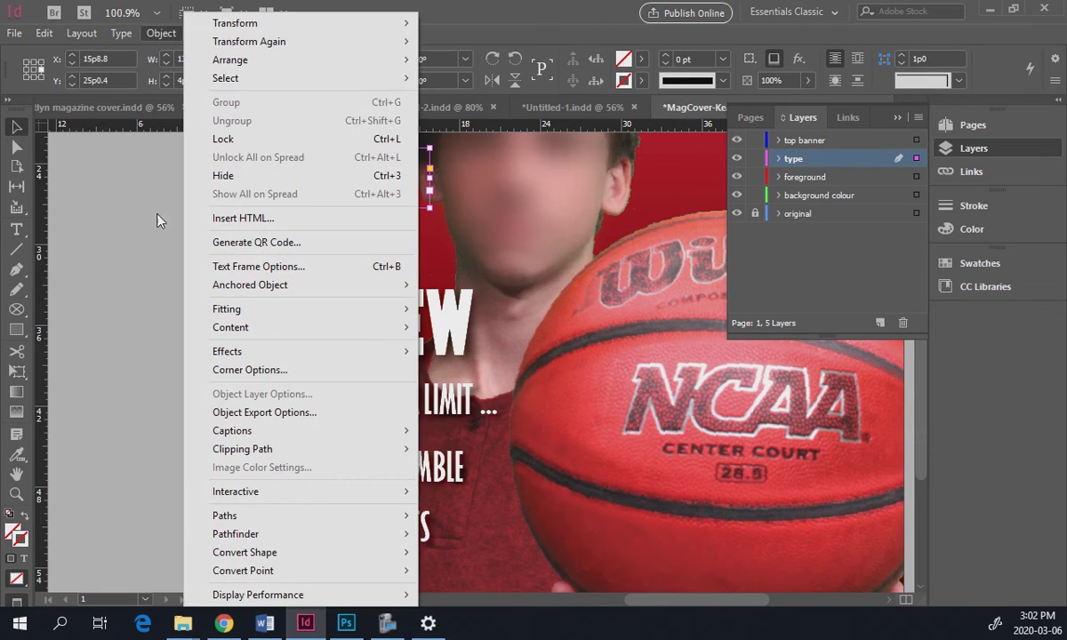
{"action": "mouse_move", "coordinate": [267, 352]}
{"action": "left_click", "coordinate": [453, 375]}
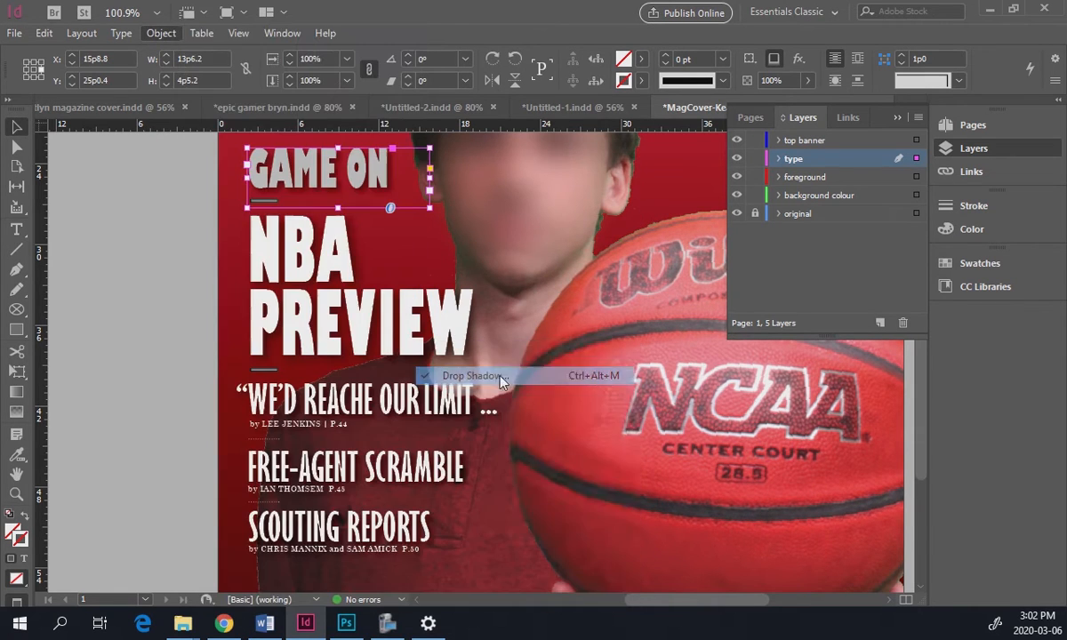
{"action": "left_click_drag", "start_coordinate": [1021, 251], "coordinate": [979, 264]}
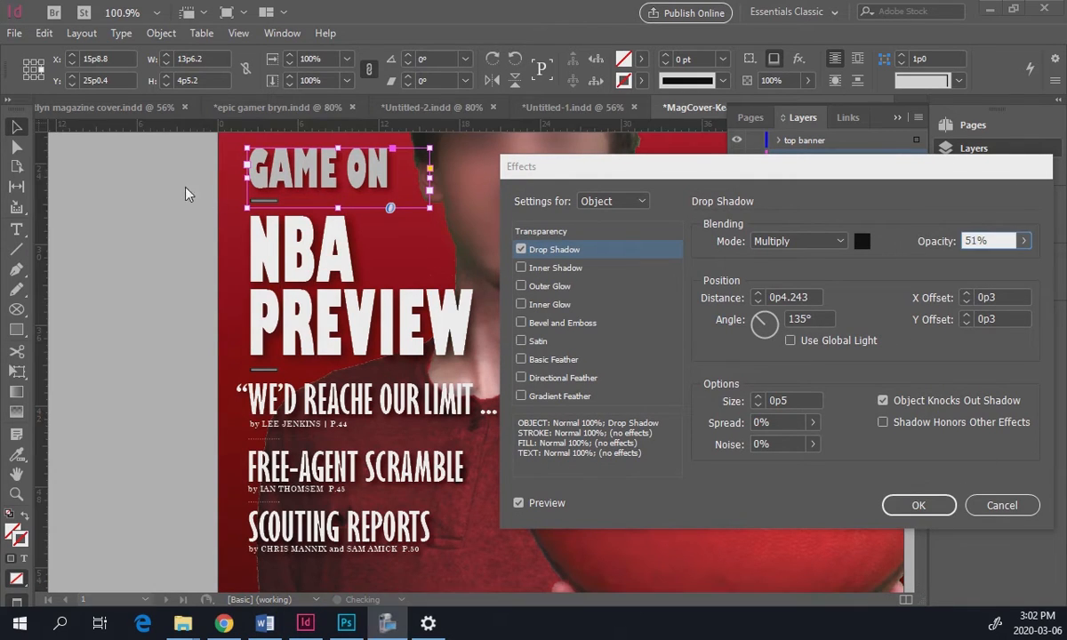
{"action": "left_click", "coordinate": [892, 505]}
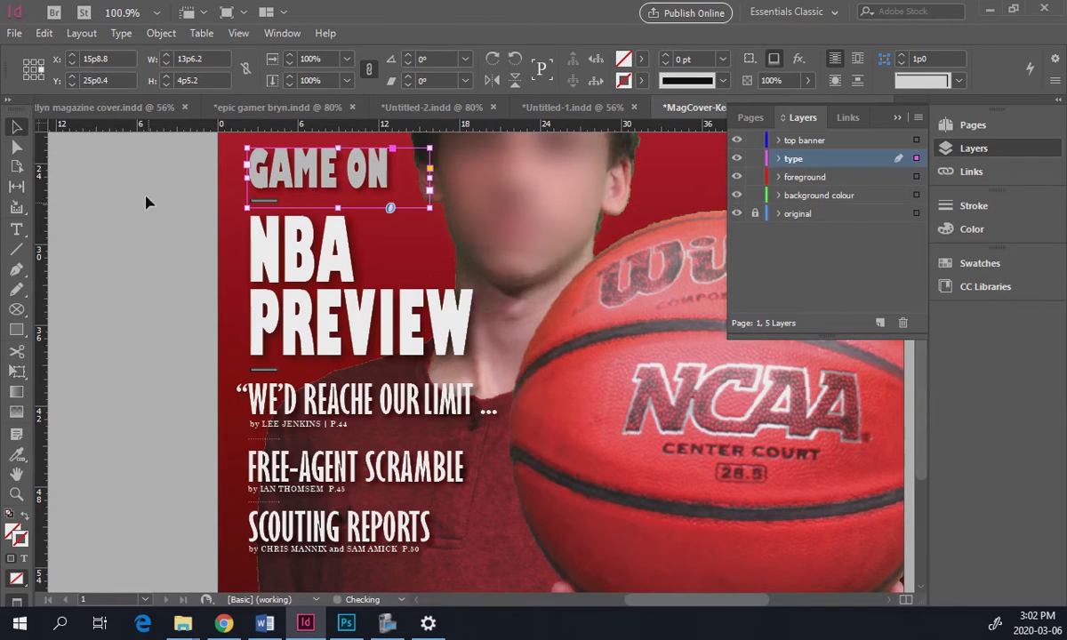
- Compare the Blake Griffin text and date line with the original cover by hiding the four layers above it, and show them again
{"action": "left_click", "coordinate": [565, 221]}
{"action": "left_click_drag", "start_coordinate": [657, 193], "coordinate": [327, 271]}
{"action": "left_click_drag", "start_coordinate": [386, 183], "coordinate": [588, 408]}
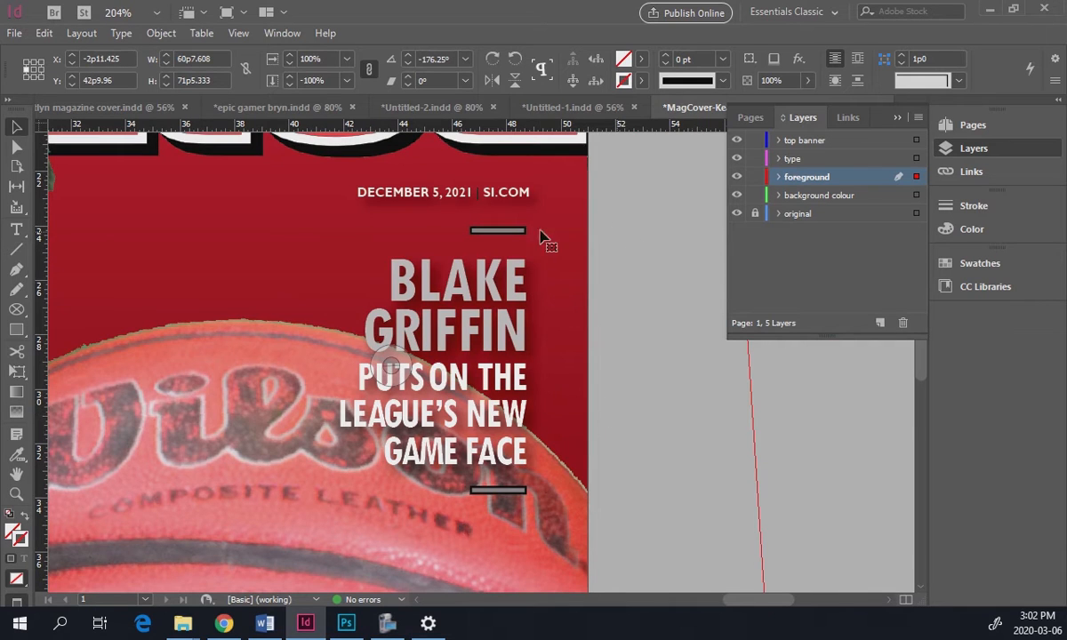
{"action": "left_click", "coordinate": [736, 195]}
{"action": "left_click_drag", "start_coordinate": [743, 142], "coordinate": [740, 182]}
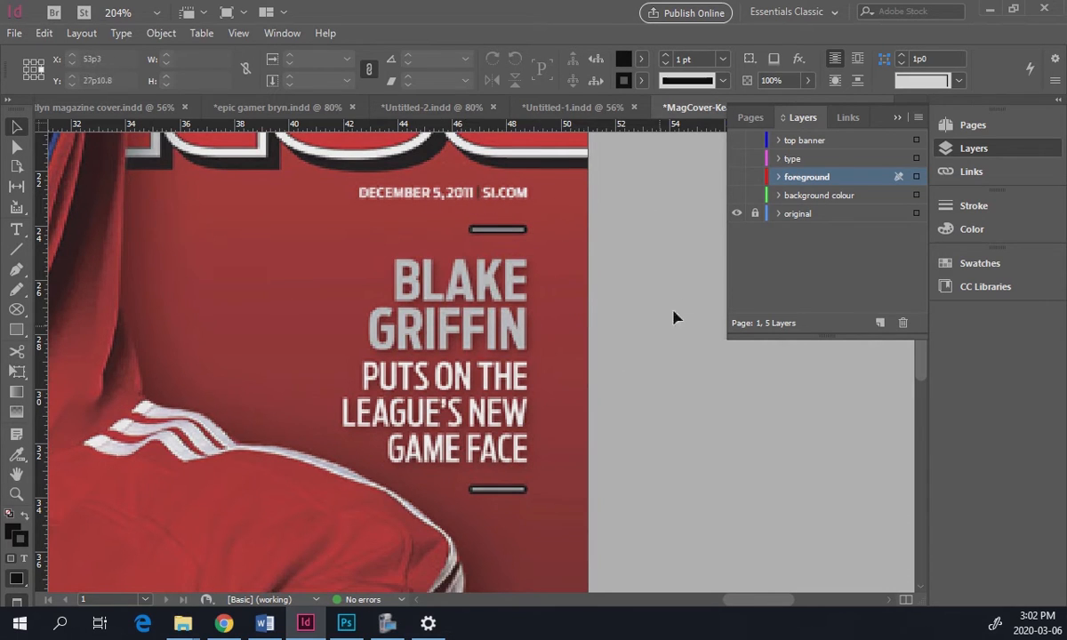
{"action": "left_click", "coordinate": [736, 195]}
{"action": "left_click", "coordinate": [736, 176]}
{"action": "left_click", "coordinate": [736, 140]}
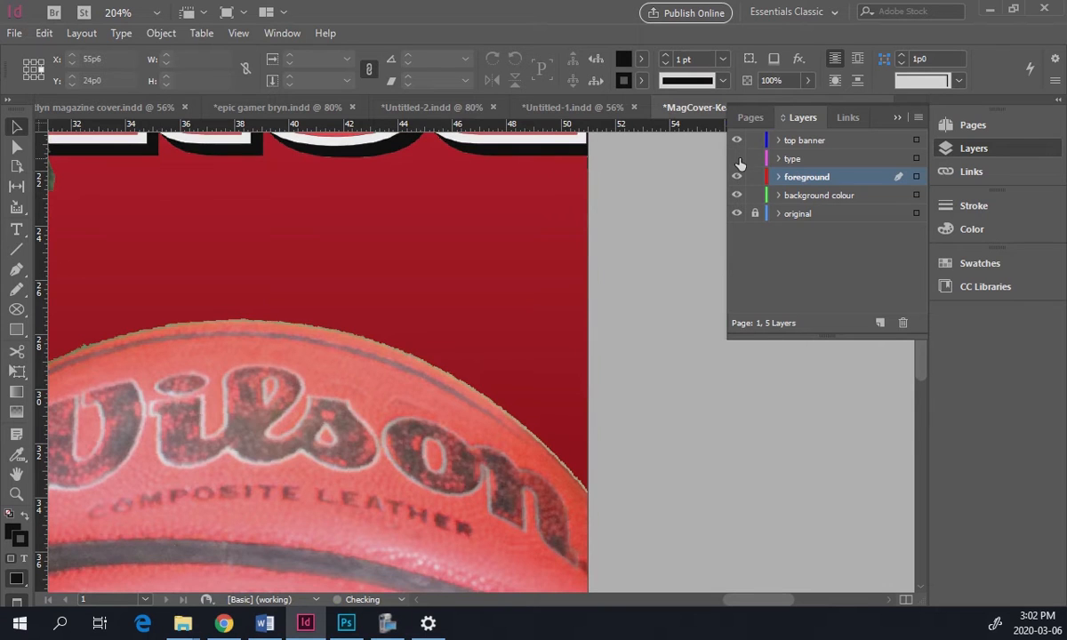
{"action": "left_click", "coordinate": [736, 158]}
- Remove the drop shadow from the December 5, 2021 date and website line and apply the change
{"action": "left_click", "coordinate": [492, 200]}
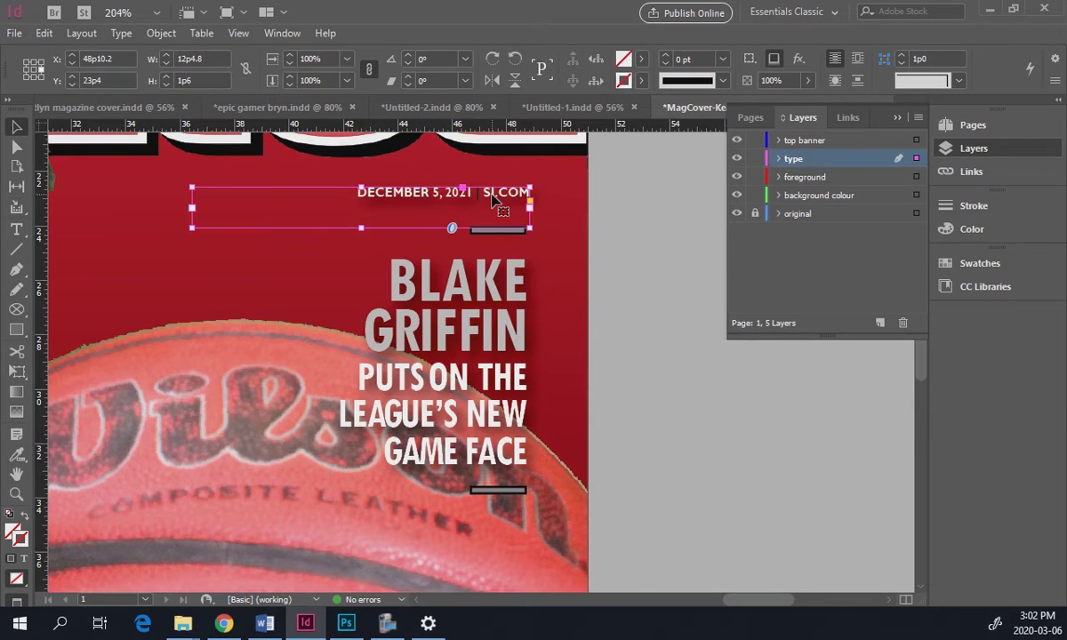
{"action": "left_click", "coordinate": [161, 33]}
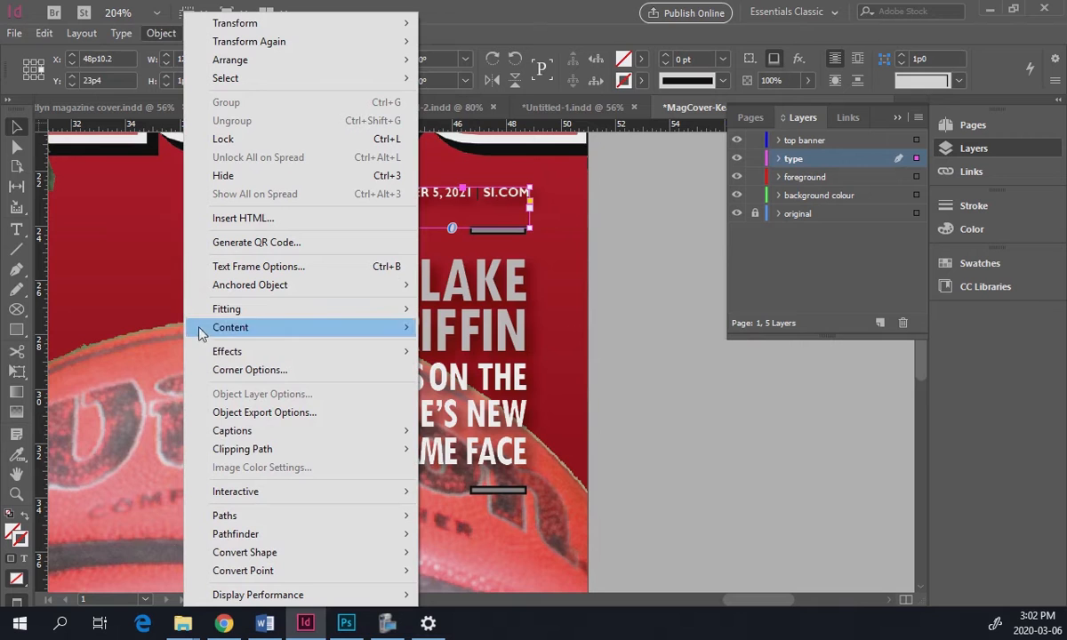
{"action": "mouse_move", "coordinate": [386, 356]}
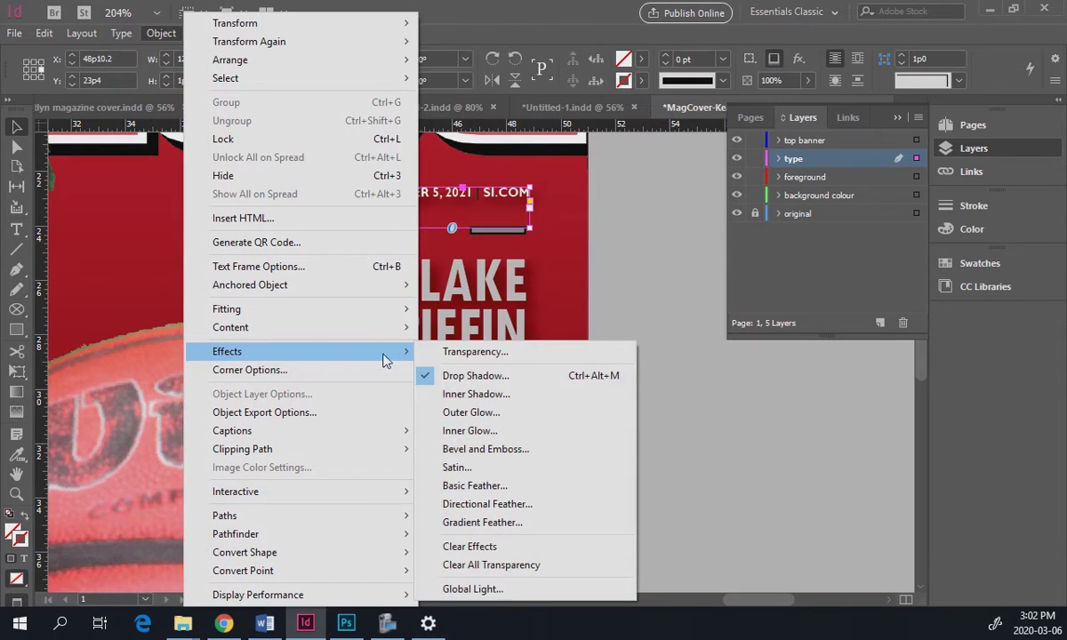
{"action": "left_click", "coordinate": [434, 372]}
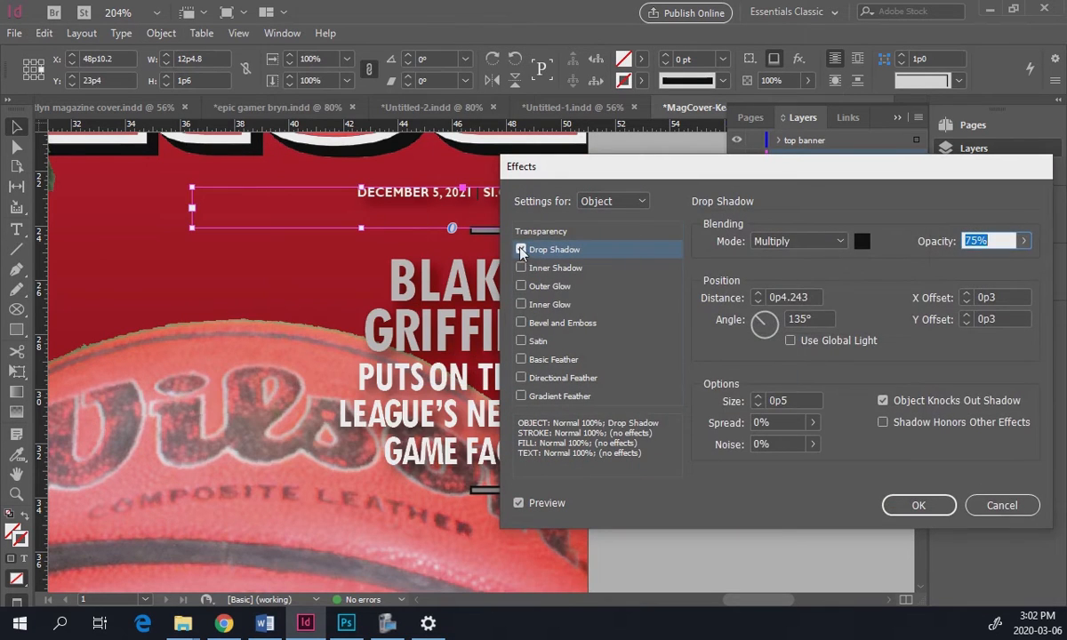
{"action": "left_click", "coordinate": [521, 249]}
{"action": "left_click", "coordinate": [916, 505]}
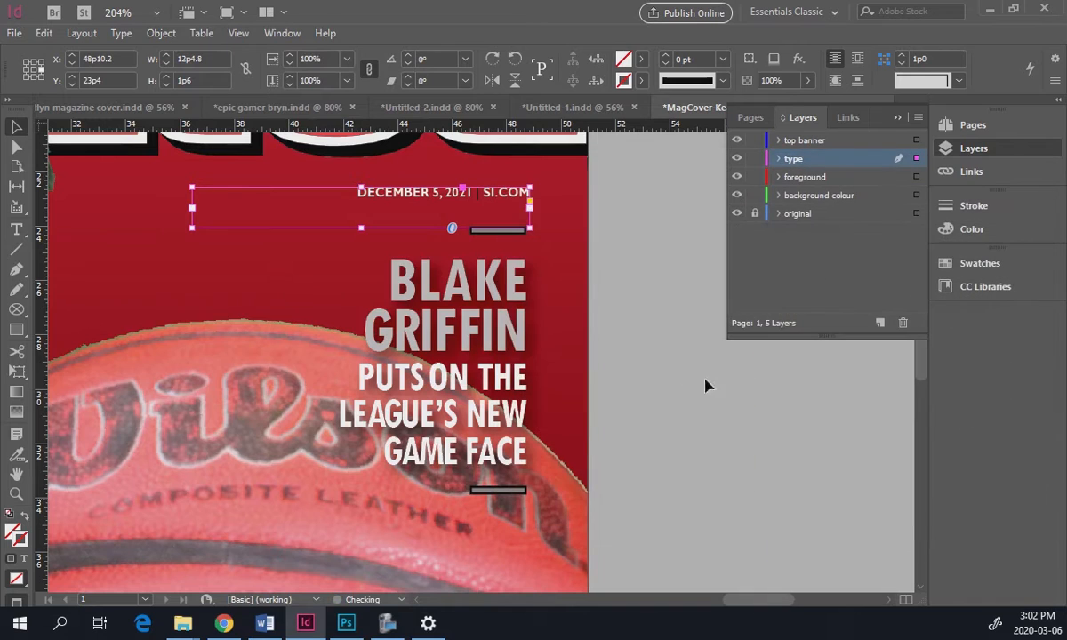
- Lower the opacity of the Blake Griffin text frame's drop shadow to 57%
{"action": "left_click", "coordinate": [478, 297]}
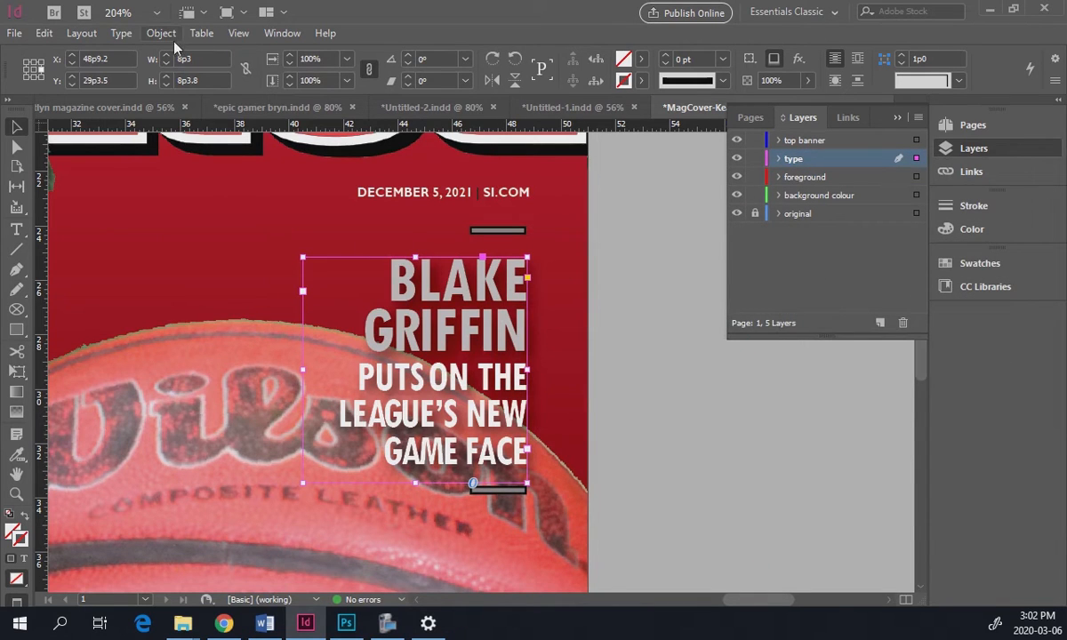
{"action": "left_click", "coordinate": [163, 35]}
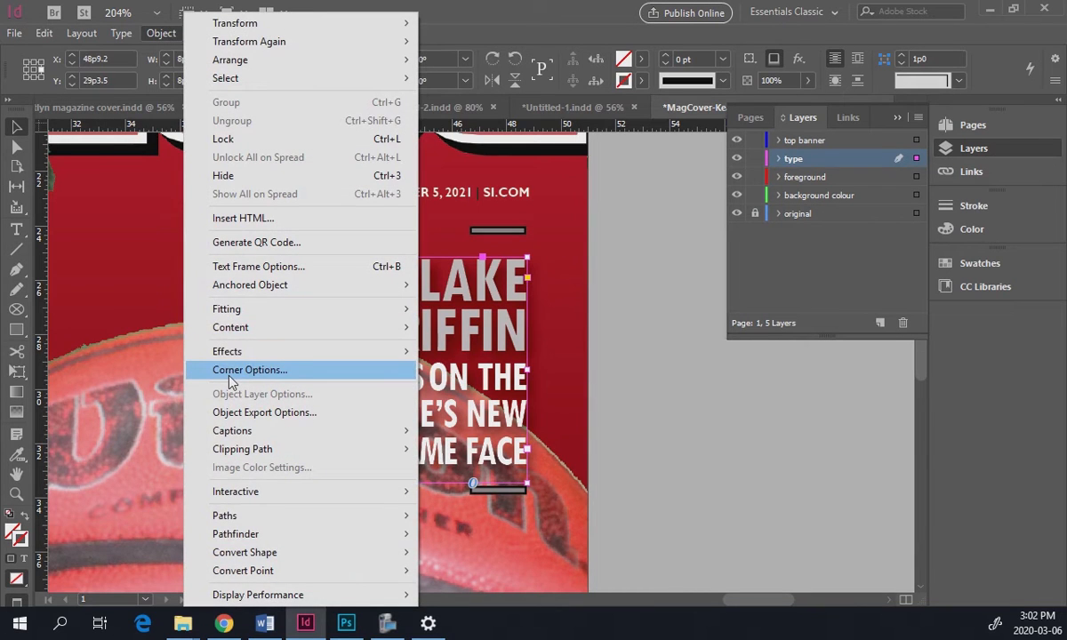
{"action": "mouse_move", "coordinate": [244, 353]}
{"action": "left_click", "coordinate": [474, 376]}
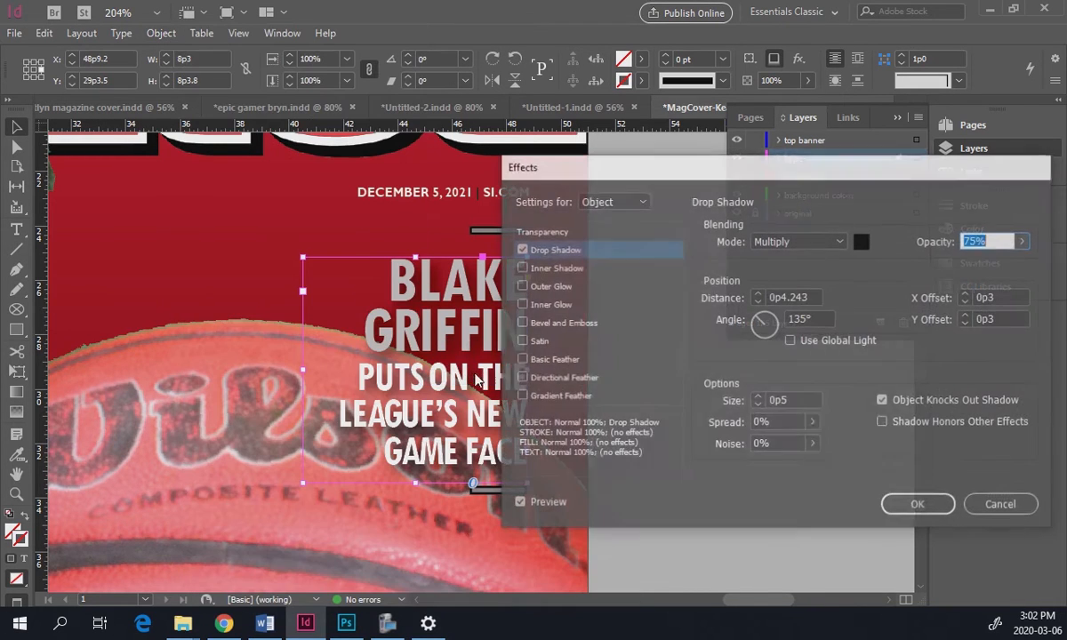
{"action": "left_click_drag", "start_coordinate": [664, 178], "coordinate": [694, 136]}
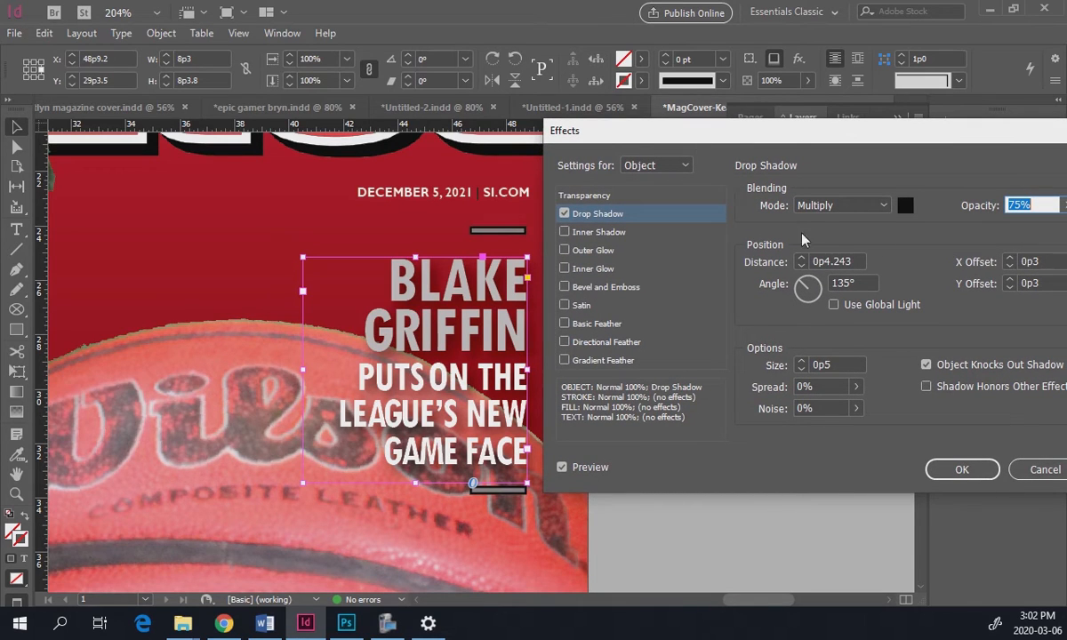
{"action": "left_click_drag", "start_coordinate": [991, 140], "coordinate": [976, 140]}
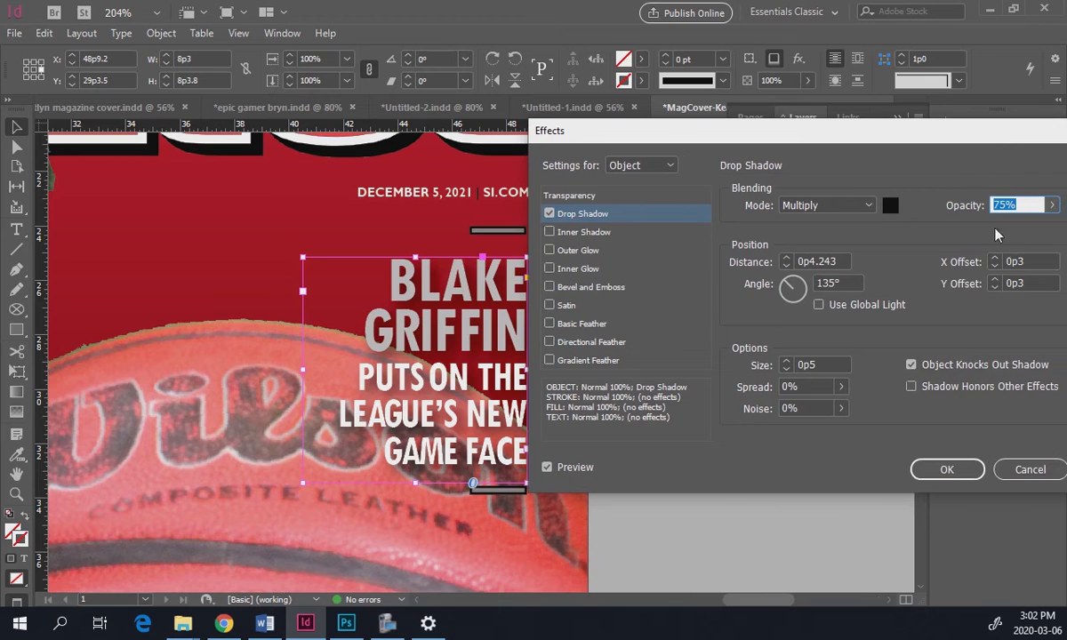
{"action": "left_click", "coordinate": [1052, 205]}
{"action": "left_click_drag", "start_coordinate": [1036, 233], "coordinate": [1020, 232]}
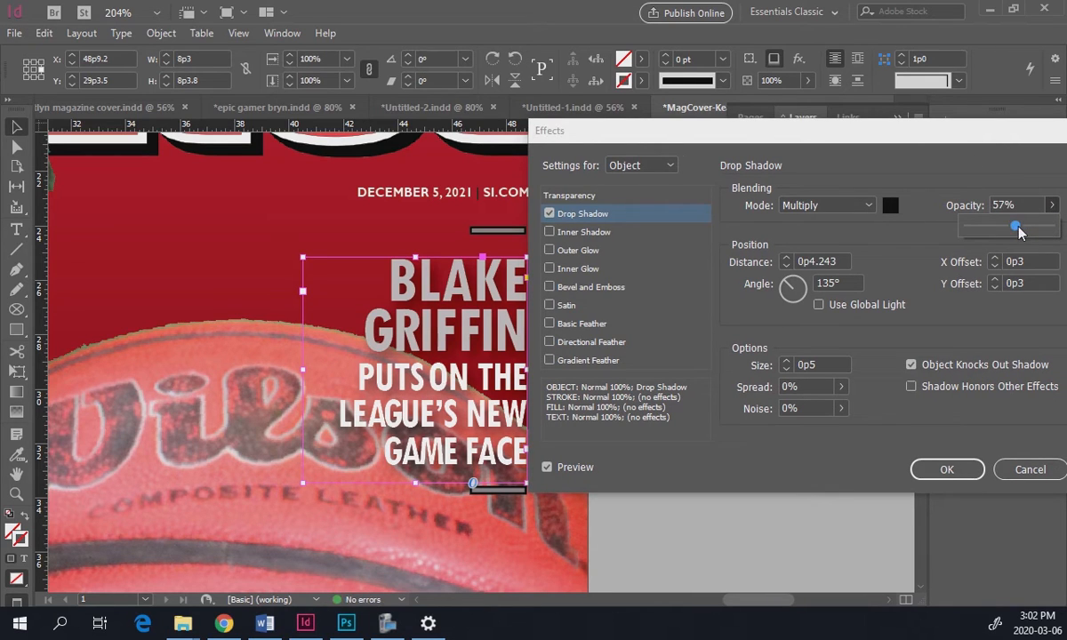
- Set the Blake Griffin shadow's size to 0p3 and both offsets to 0p2, apply the effect and deselect the frame
{"action": "left_click", "coordinate": [788, 371]}
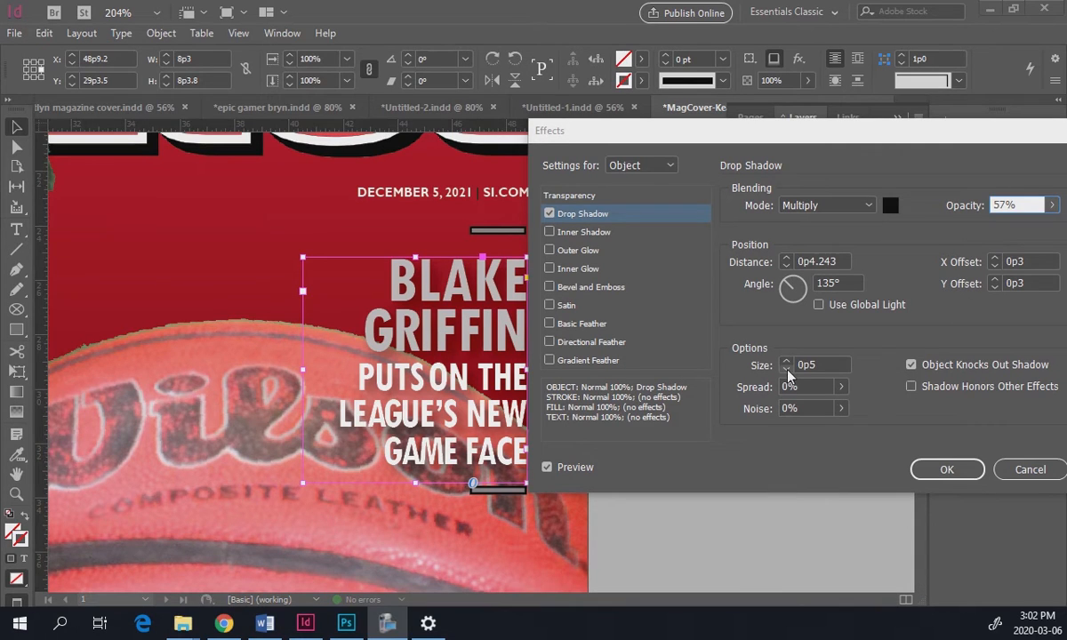
{"action": "left_click", "coordinate": [786, 371]}
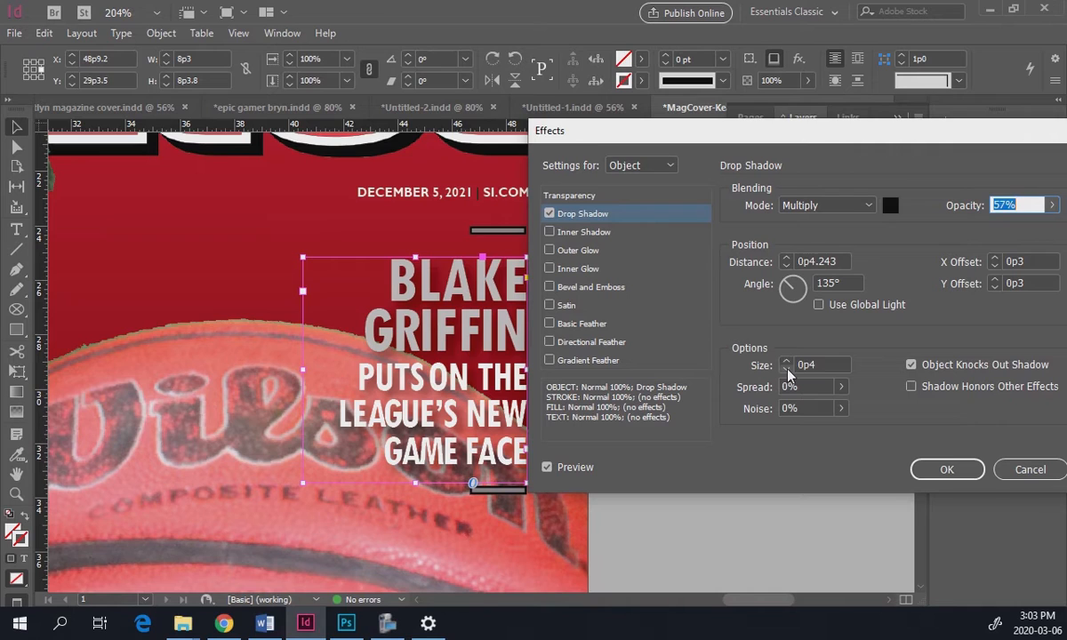
{"action": "left_click", "coordinate": [994, 267]}
{"action": "left_click", "coordinate": [994, 287]}
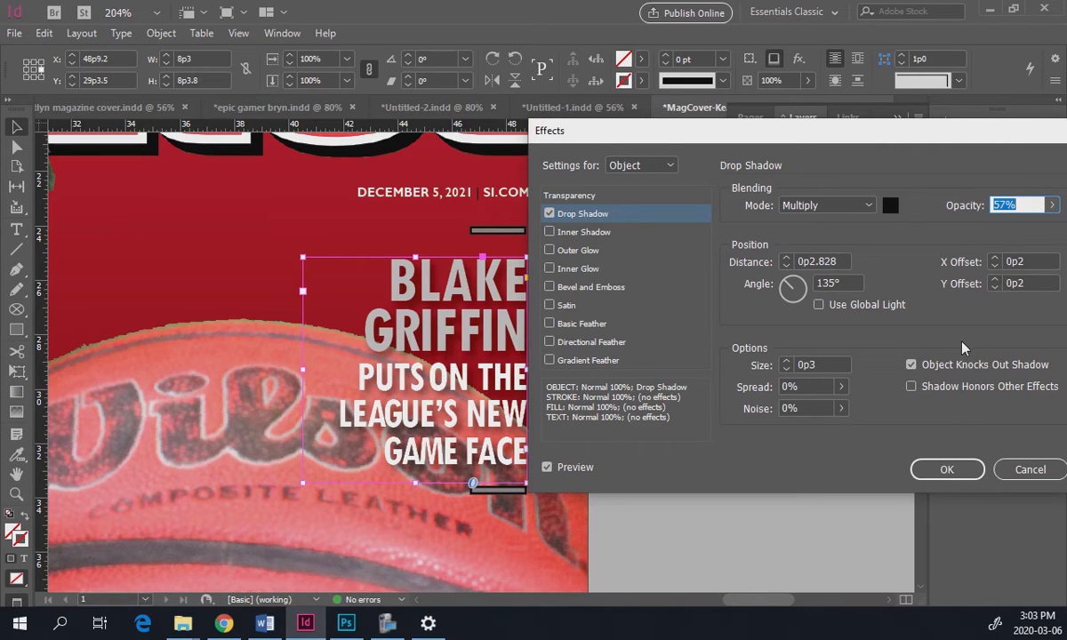
{"action": "left_click", "coordinate": [947, 468]}
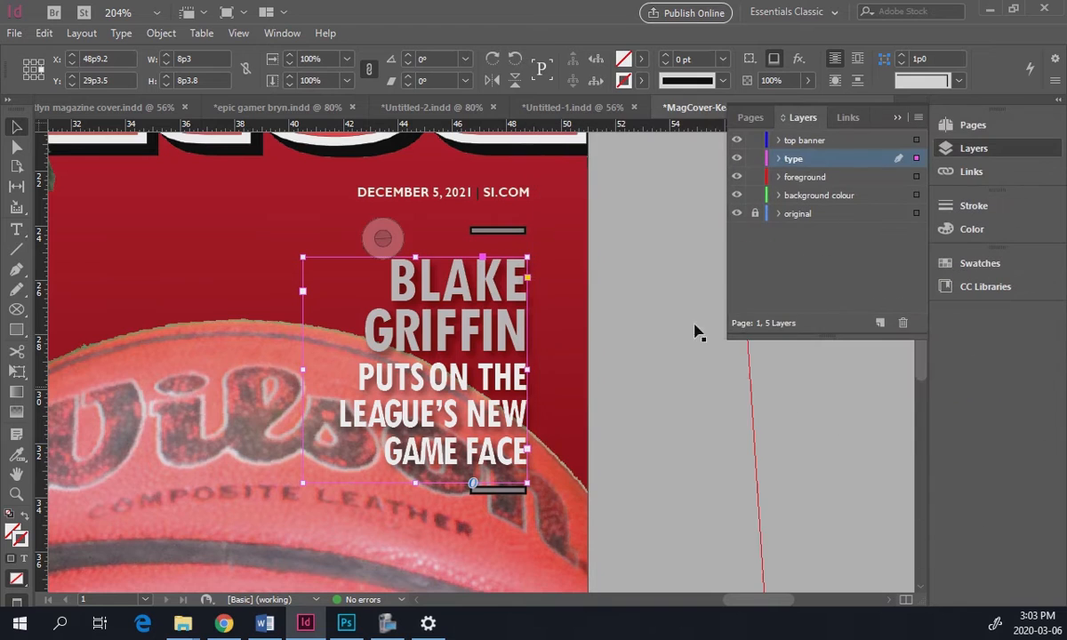
{"action": "left_click", "coordinate": [719, 363]}
{"action": "left_click", "coordinate": [831, 406]}
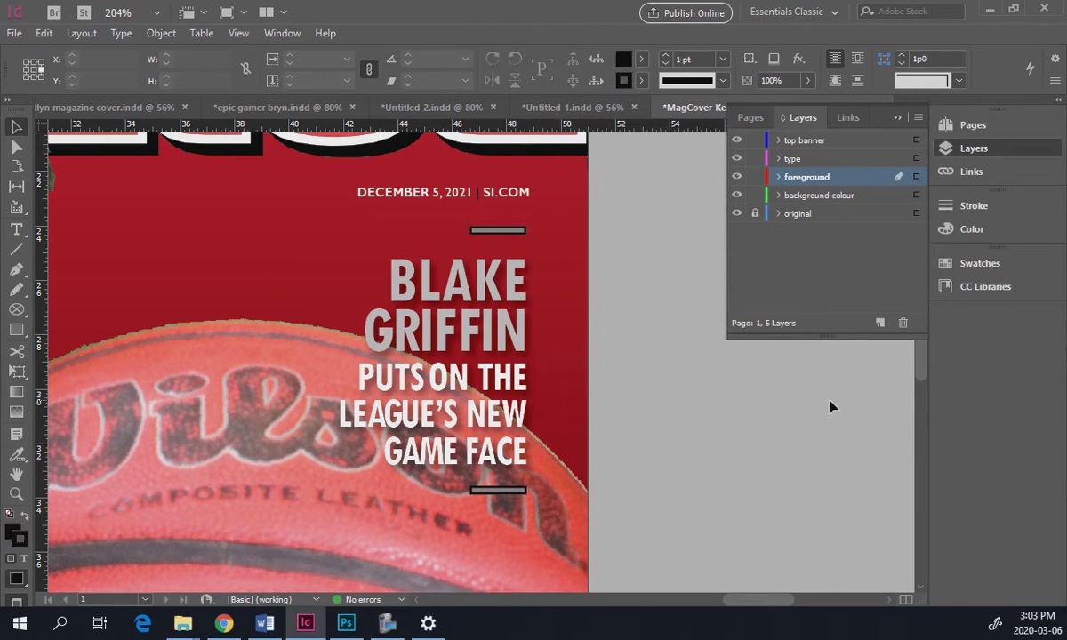
{"action": "left_click", "coordinate": [383, 238]}
{"action": "key", "text": "ctrl+0"}
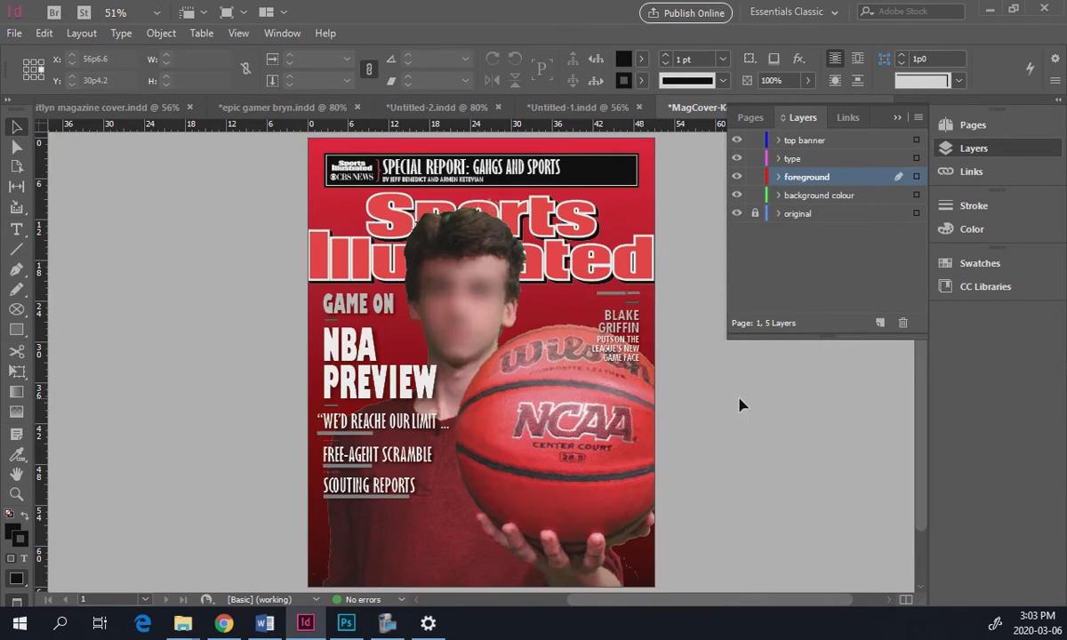
- Hide the four upper layers, unlock the original layer and move the original cover mostly off the page to X 5p0, outside preview mode
{"action": "left_click", "coordinate": [610, 380]}
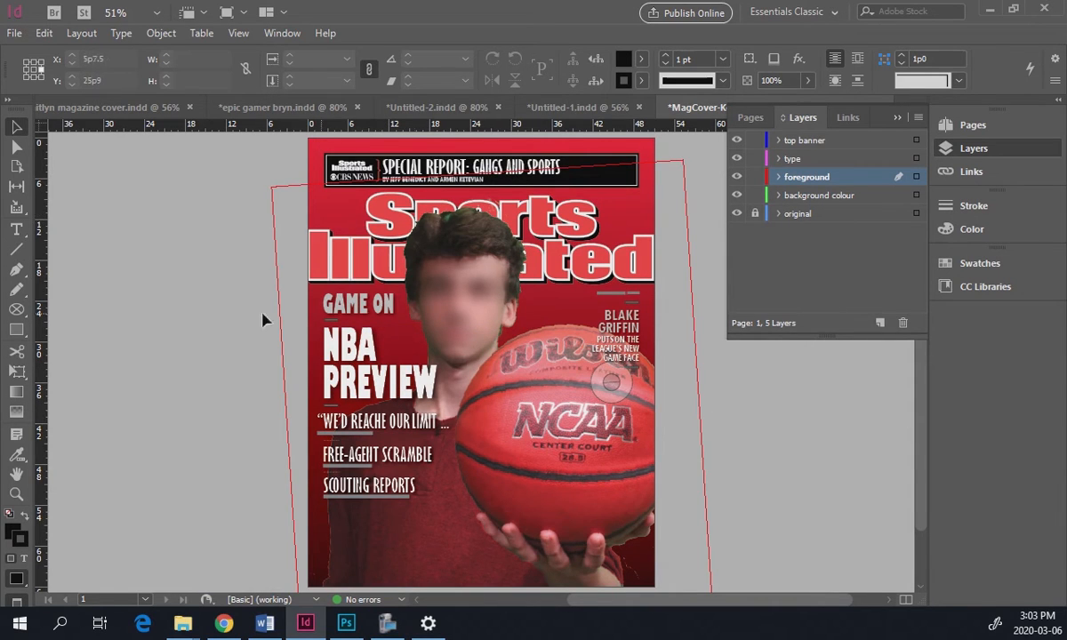
{"action": "left_click", "coordinate": [455, 282]}
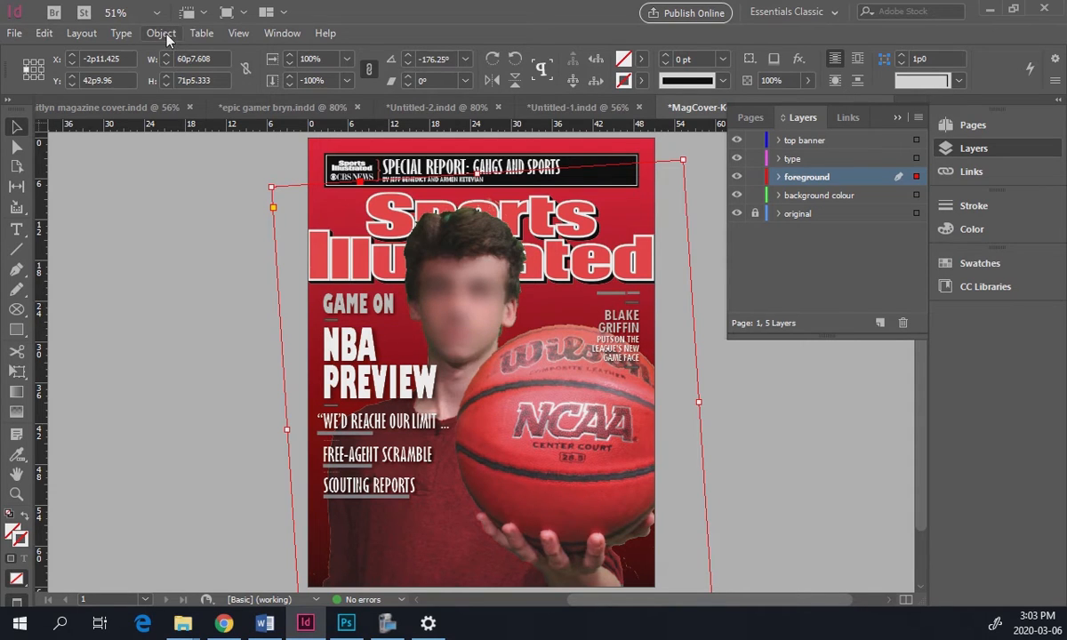
{"action": "left_click_drag", "start_coordinate": [736, 140], "coordinate": [736, 195]}
{"action": "left_click_drag", "start_coordinate": [578, 311], "coordinate": [262, 324]}
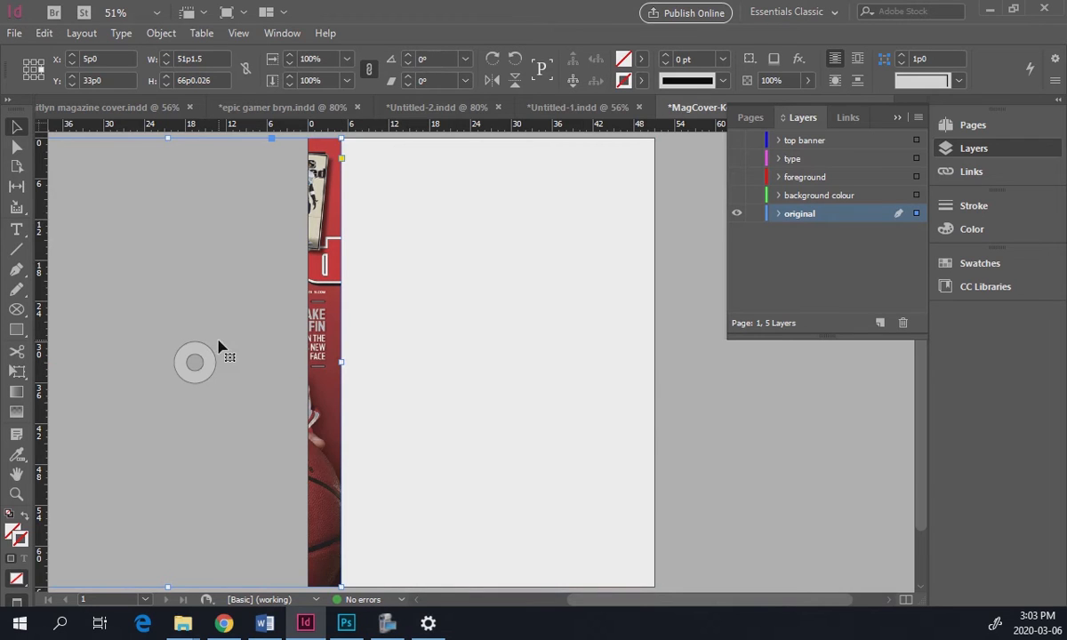
{"action": "key", "text": "w"}
{"action": "left_click_drag", "start_coordinate": [210, 353], "coordinate": [305, 355]}
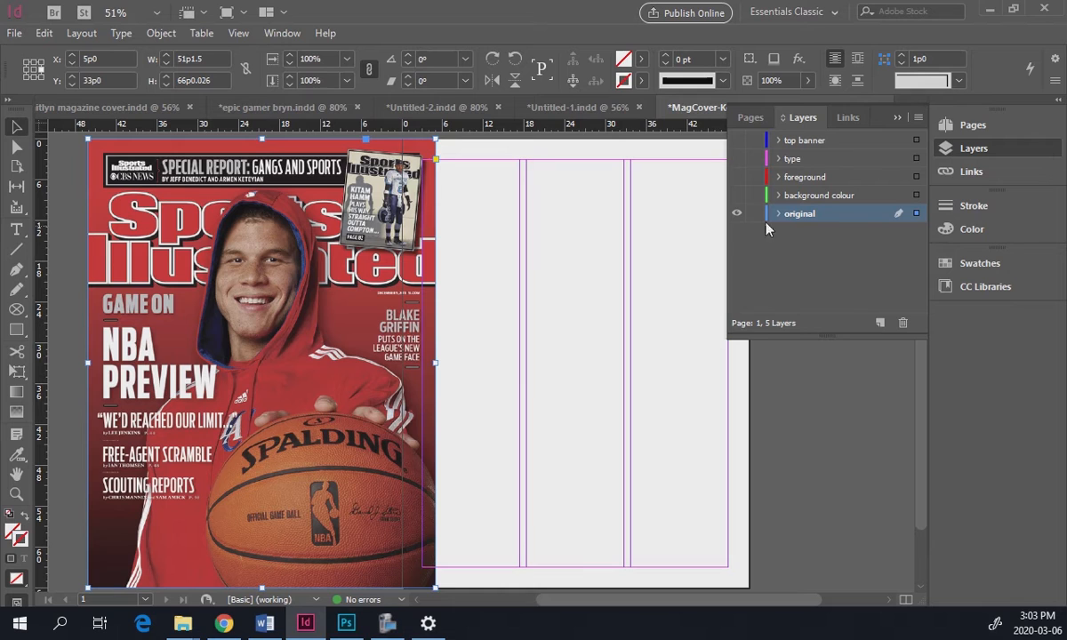
- Show the background colour, foreground, type and top banner layers again beside the original cover
{"action": "left_click", "coordinate": [736, 195]}
{"action": "left_click", "coordinate": [736, 177]}
{"action": "left_click", "coordinate": [737, 160]}
{"action": "left_click", "coordinate": [737, 141]}
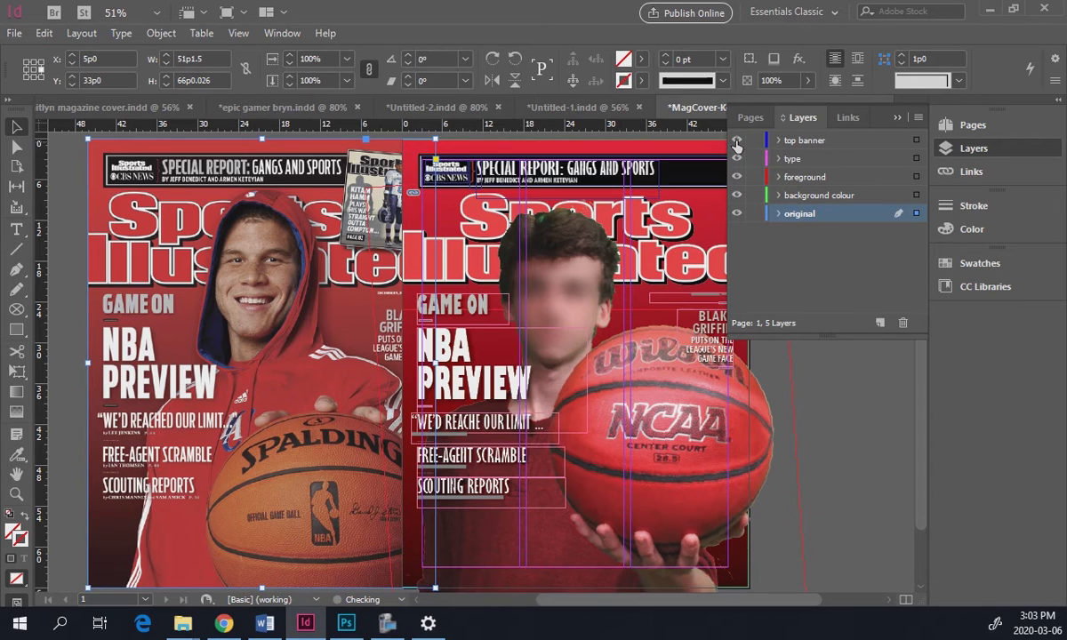
- Add a drop shadow to the foreground cutout photo of the person holding the basketball, keeping the settings open
{"action": "left_click", "coordinate": [550, 271]}
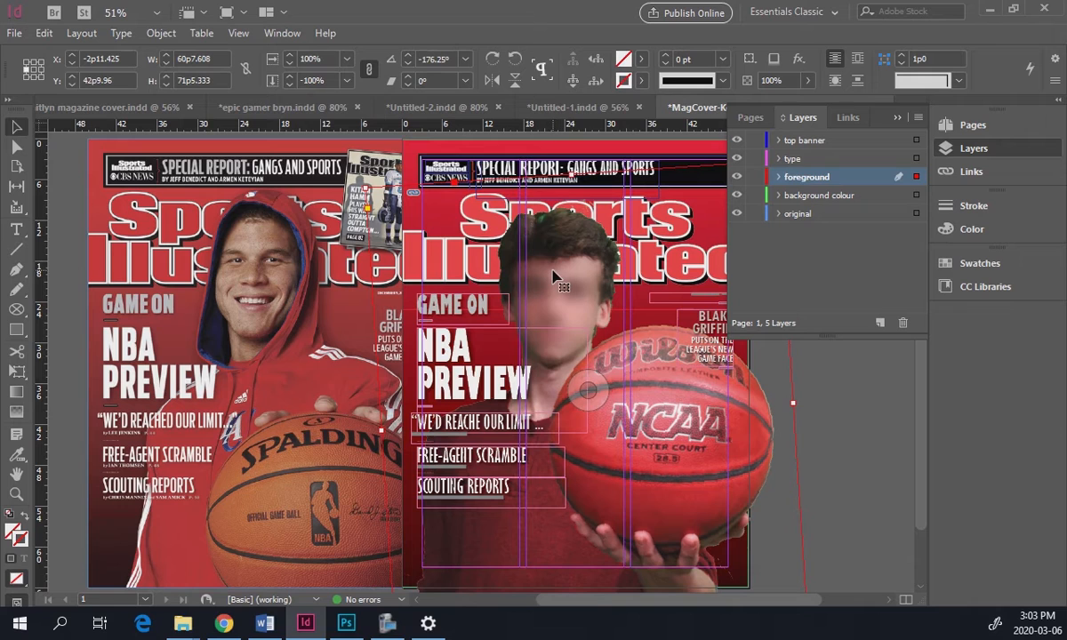
{"action": "left_click", "coordinate": [176, 34]}
{"action": "mouse_move", "coordinate": [233, 360]}
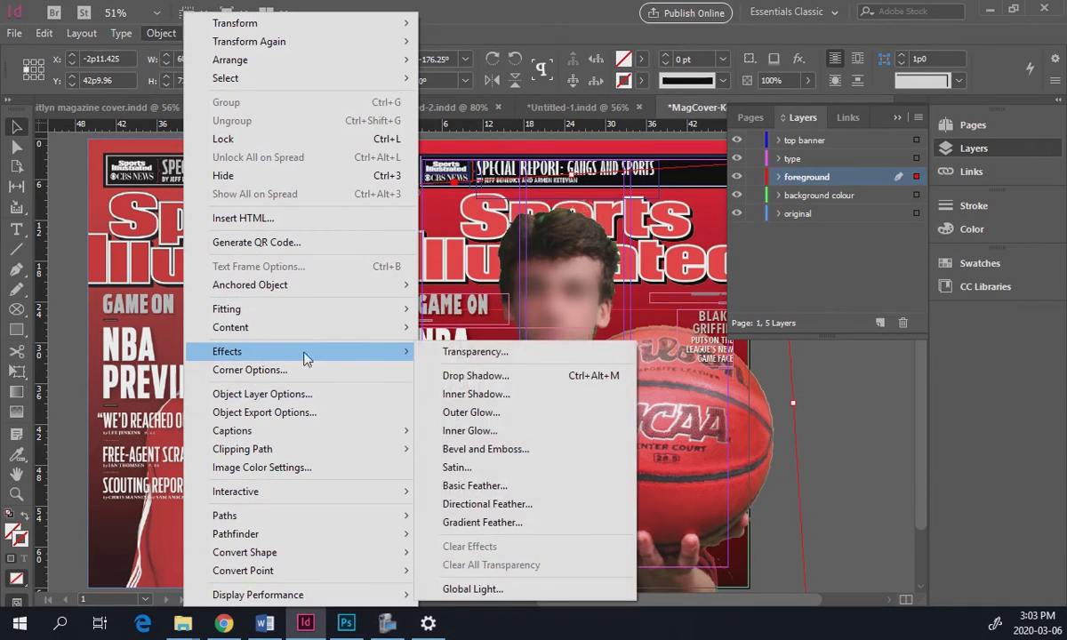
{"action": "left_click", "coordinate": [453, 374]}
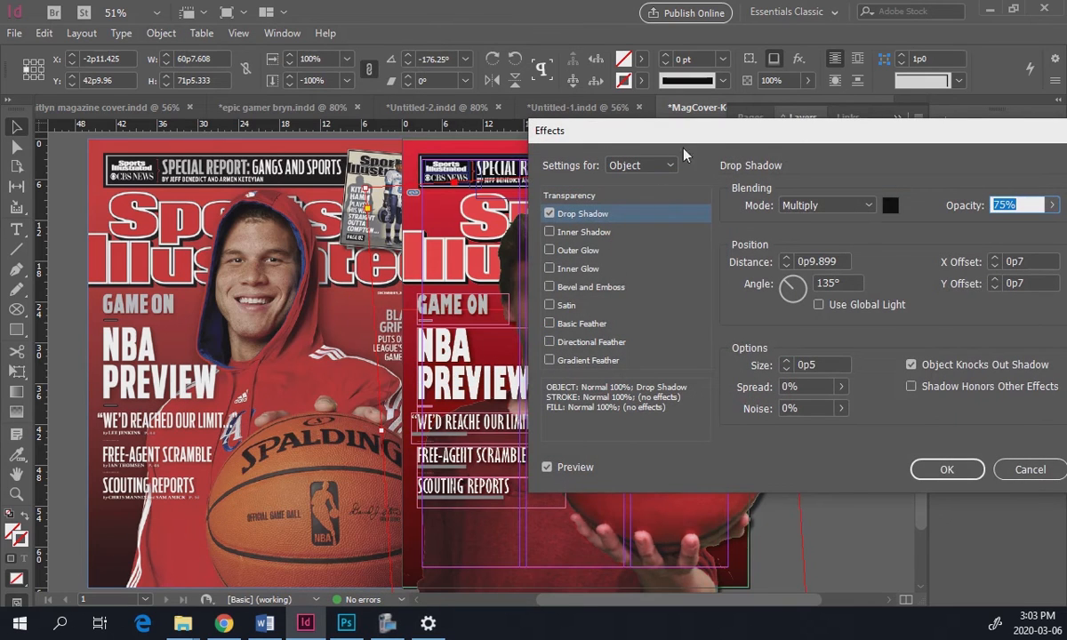
{"action": "left_click_drag", "start_coordinate": [696, 140], "coordinate": [587, 412]}
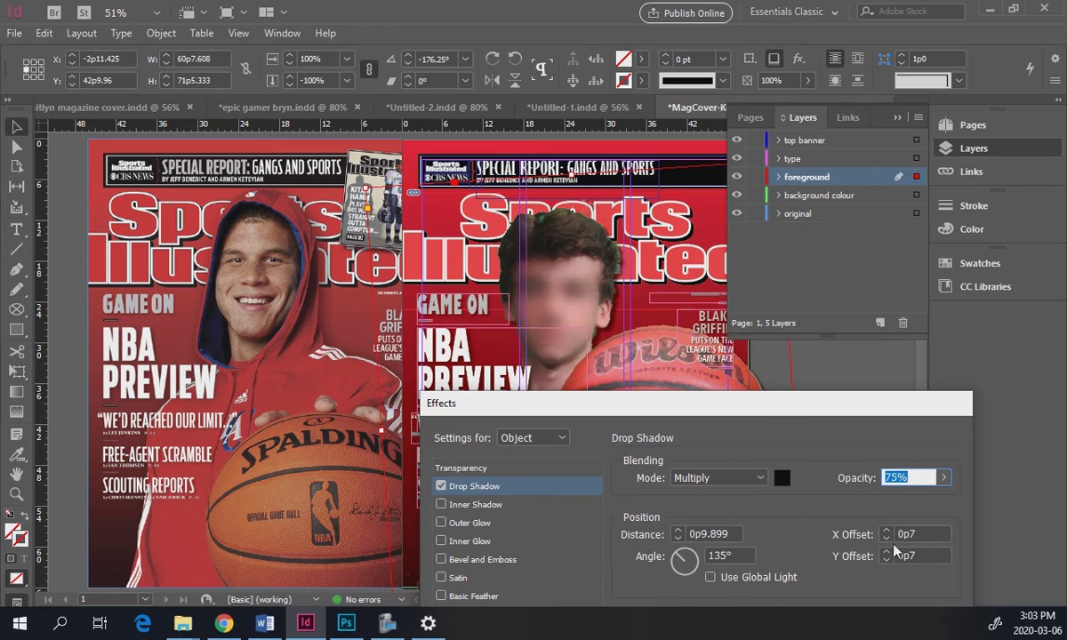
{"action": "left_click_drag", "start_coordinate": [745, 414], "coordinate": [722, 392]}
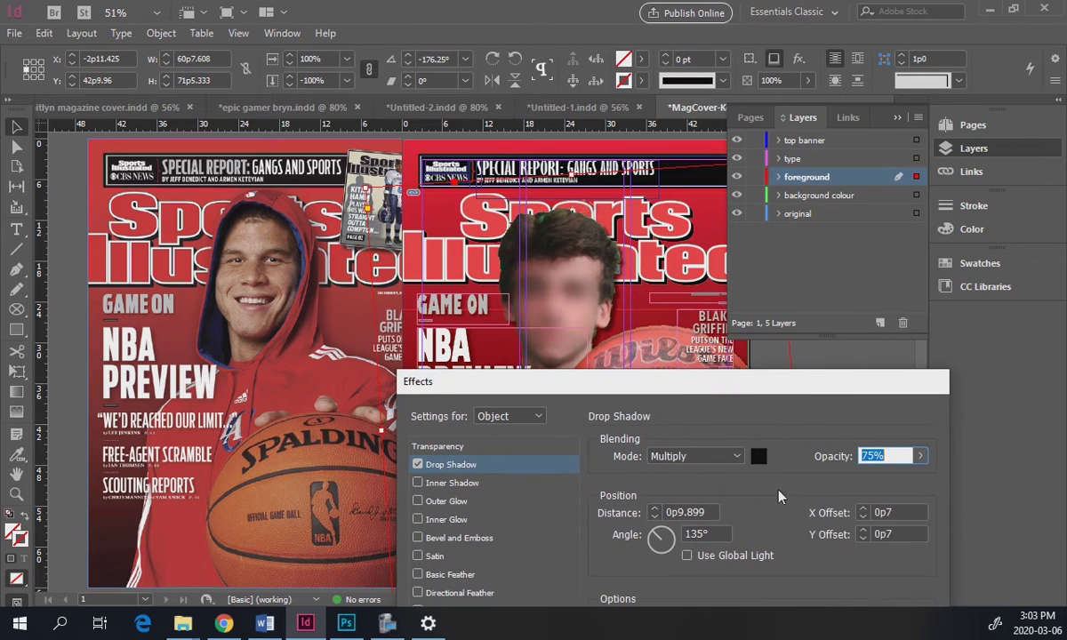
{"action": "left_click_drag", "start_coordinate": [791, 388], "coordinate": [388, 41]}
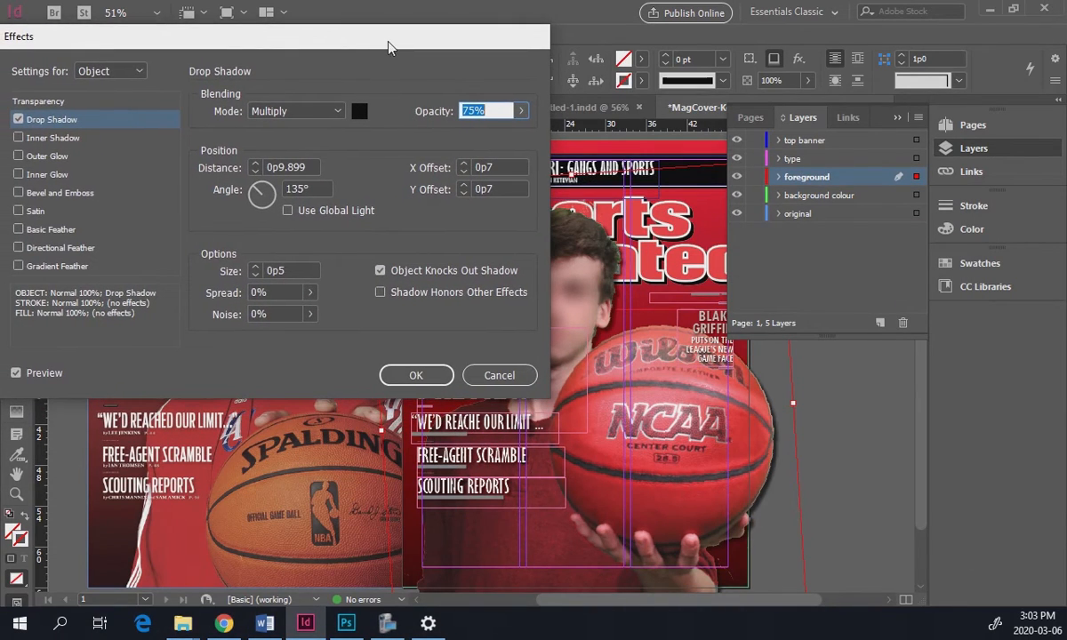
- Set the size of the cutout photo's drop shadow to 1p2 and inspect its preview against the original cover
{"action": "left_click", "coordinate": [256, 269]}
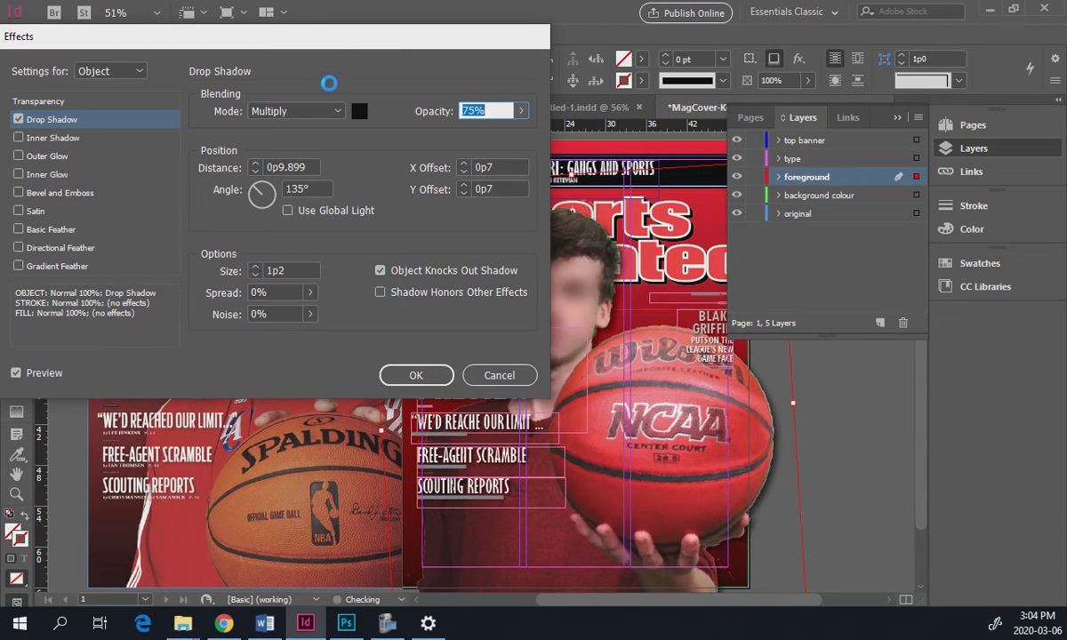
{"action": "left_click_drag", "start_coordinate": [319, 47], "coordinate": [520, 490]}
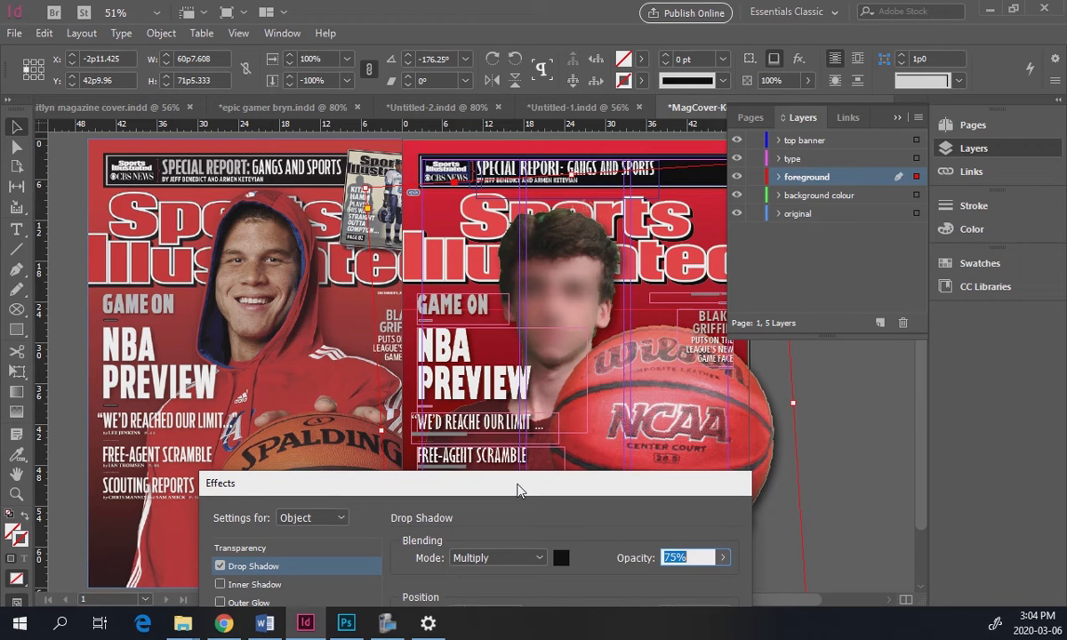
{"action": "left_click_drag", "start_coordinate": [518, 490], "coordinate": [496, 134]}
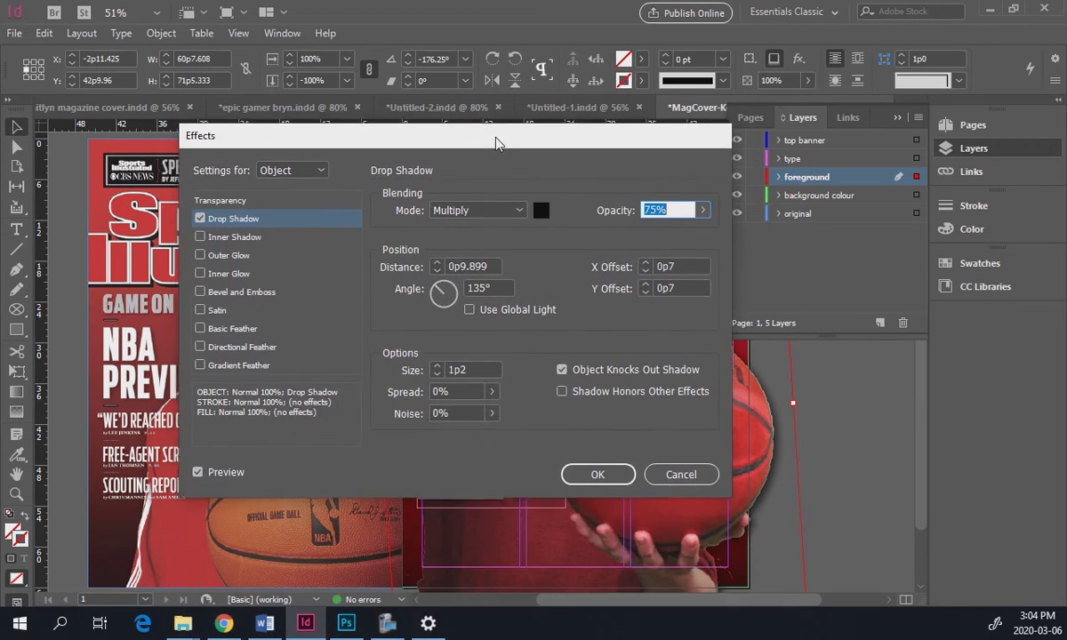
- Set both the X and Y offsets of the cutout photo's drop shadow to 0p2
{"action": "left_click", "coordinate": [641, 271]}
{"action": "left_click", "coordinate": [641, 271]}
{"action": "left_click", "coordinate": [641, 271]}
{"action": "left_click", "coordinate": [641, 271]}
{"action": "left_click", "coordinate": [641, 271]}
{"action": "left_click", "coordinate": [641, 294]}
{"action": "left_click", "coordinate": [641, 293]}
{"action": "left_click", "coordinate": [641, 293]}
{"action": "left_click", "coordinate": [641, 293]}
{"action": "left_click", "coordinate": [641, 293]}
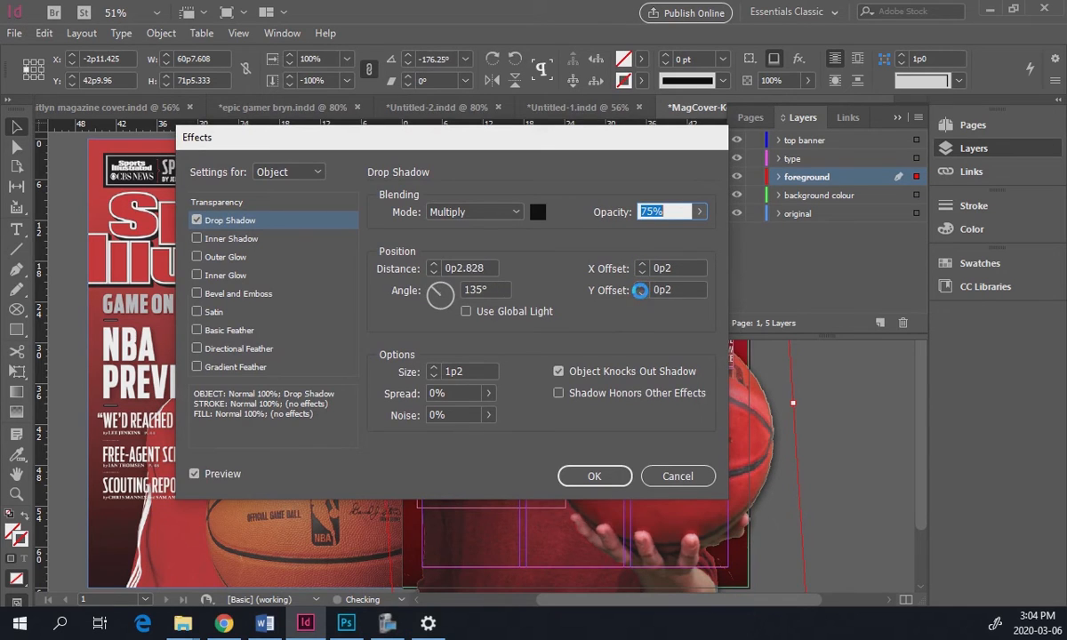
- Set the distance of the cutout photo's drop shadow to 0p2, keeping both covers in view for comparison
{"action": "left_click_drag", "start_coordinate": [484, 147], "coordinate": [613, 381]}
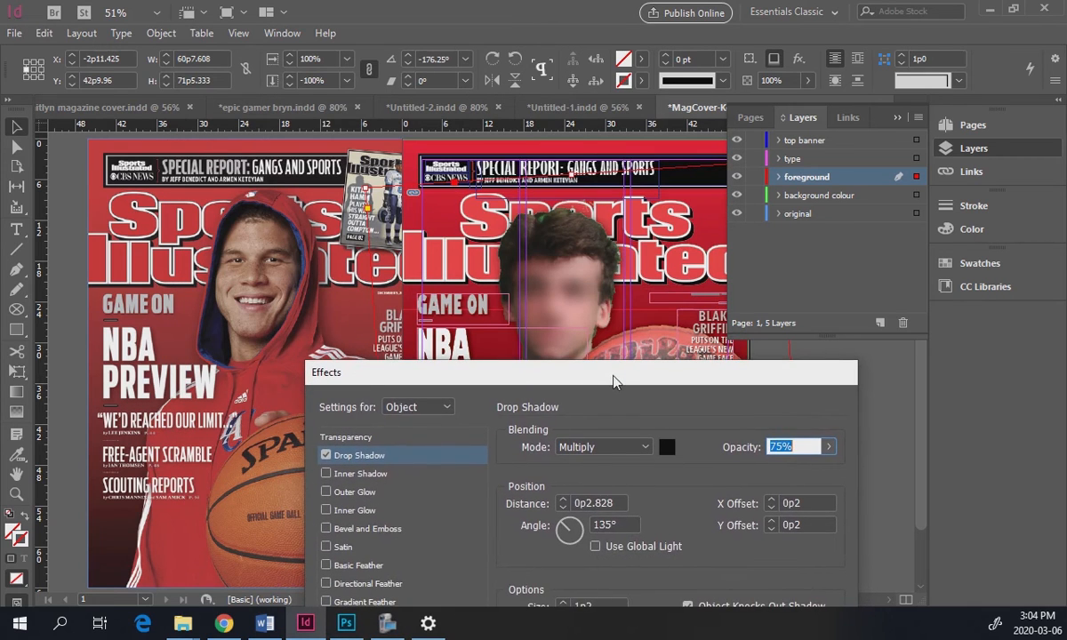
{"action": "left_click", "coordinate": [562, 508]}
{"action": "left_click_drag", "start_coordinate": [644, 376], "coordinate": [967, 108]}
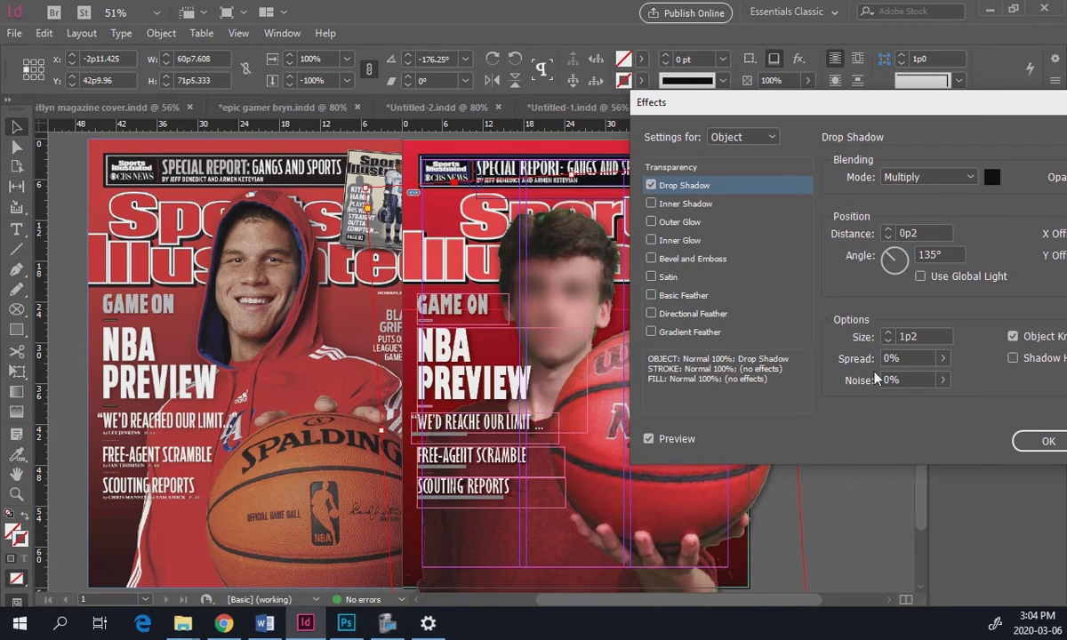
- Try a spread of 19% on the cutout photo's drop shadow
{"action": "left_click", "coordinate": [943, 360]}
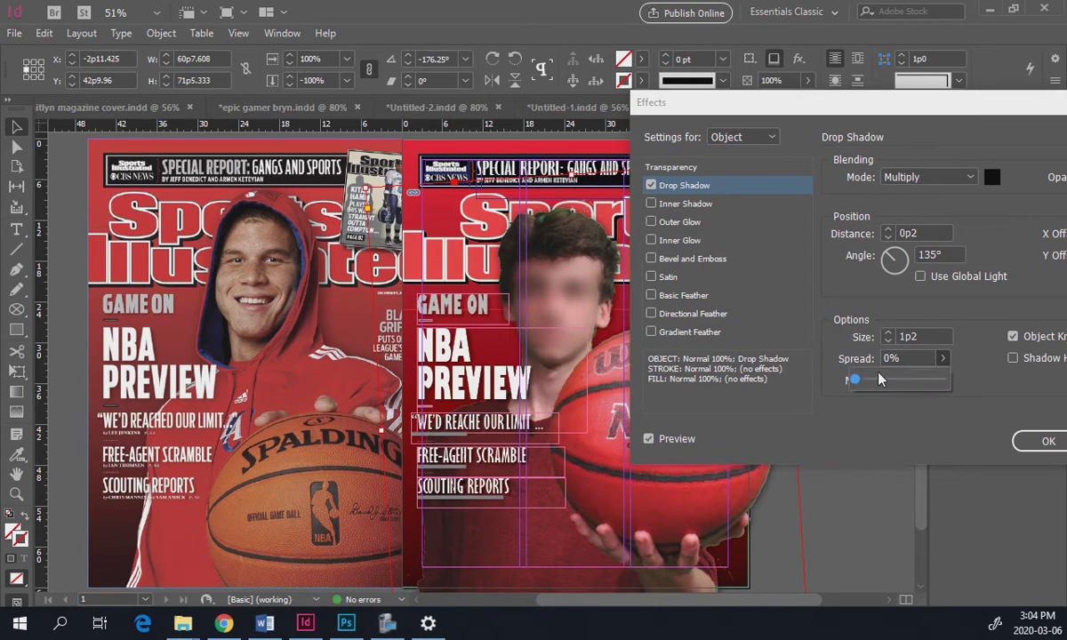
{"action": "left_click_drag", "start_coordinate": [856, 380], "coordinate": [873, 384]}
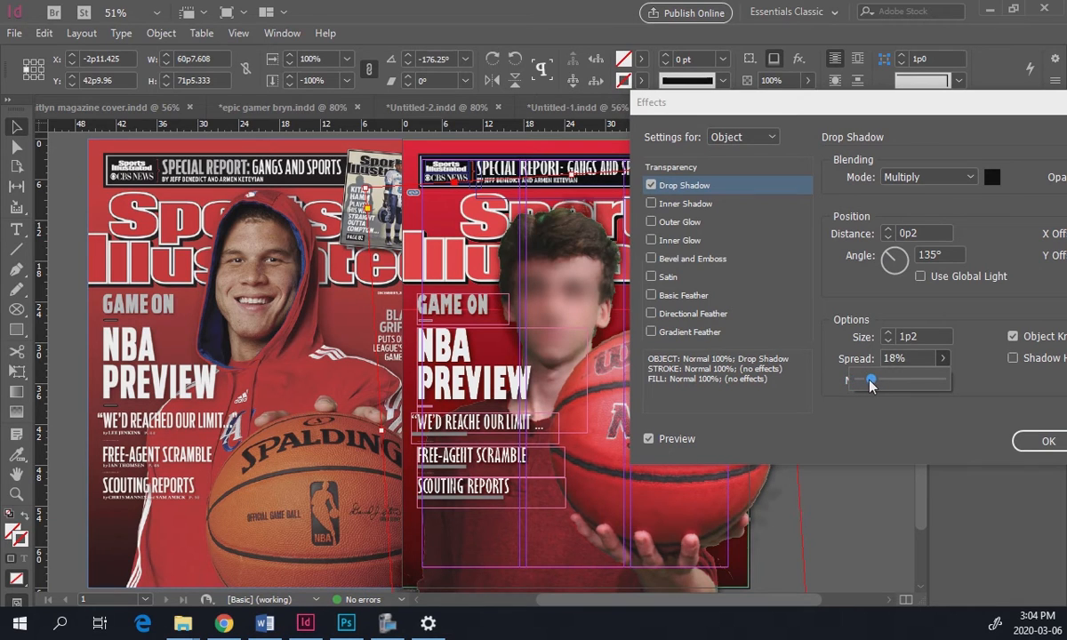
{"action": "left_click_drag", "start_coordinate": [870, 381], "coordinate": [867, 379]}
{"action": "left_click", "coordinate": [889, 318]}
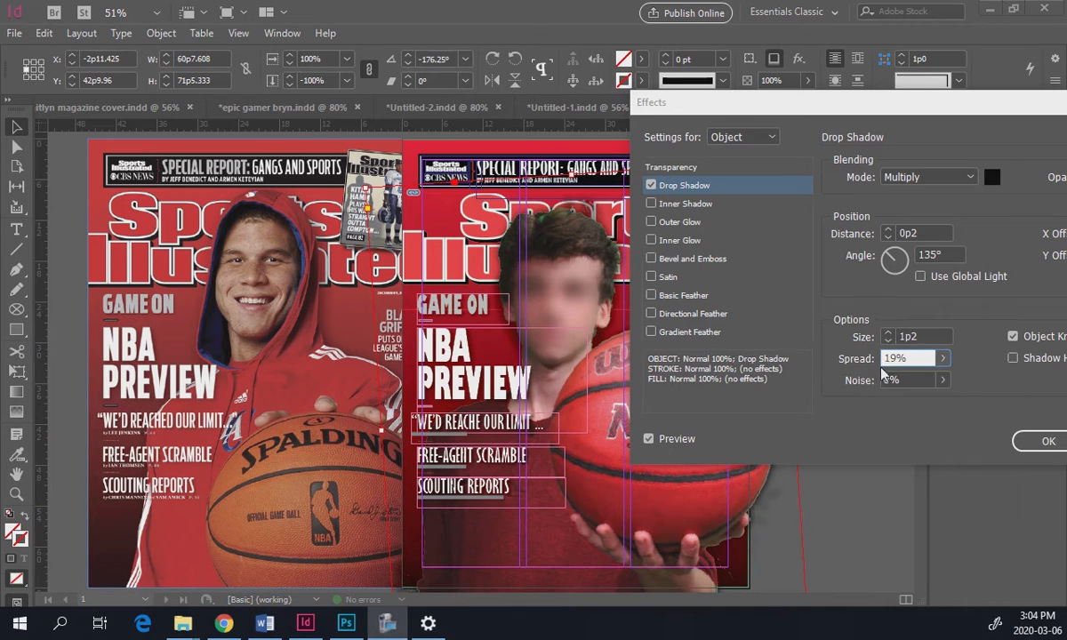
- Set the size of the cutout photo's drop shadow to 1p9 and its spread to 12%
{"action": "left_click", "coordinate": [887, 331]}
{"action": "left_click", "coordinate": [888, 331]}
{"action": "left_click", "coordinate": [887, 330]}
{"action": "left_click", "coordinate": [887, 328]}
{"action": "left_click", "coordinate": [887, 331]}
{"action": "left_click", "coordinate": [887, 330]}
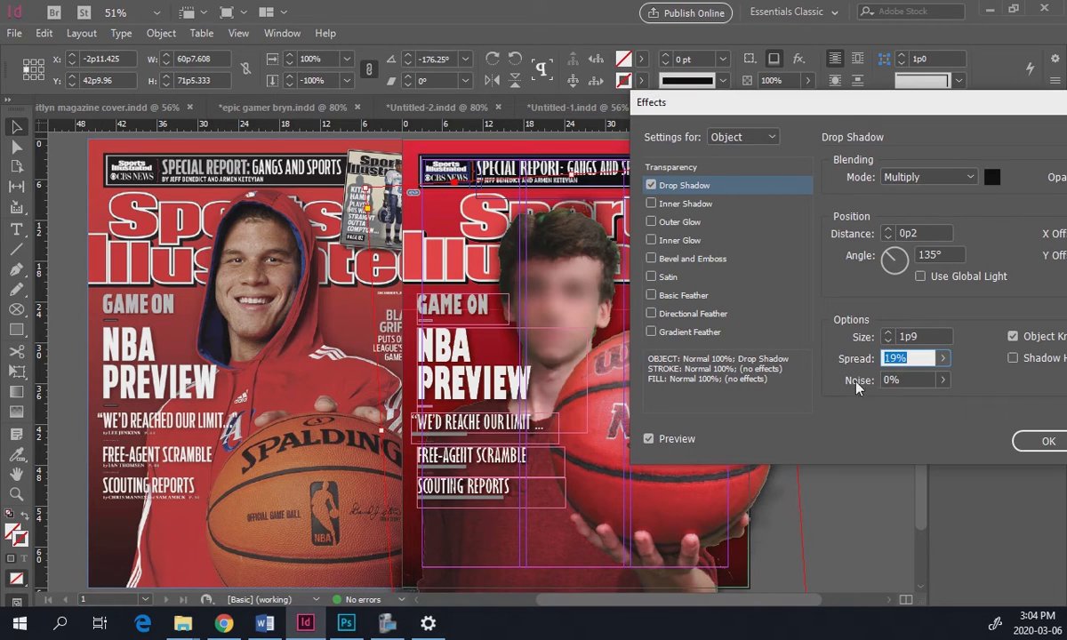
{"action": "left_click", "coordinate": [942, 380]}
{"action": "left_click_drag", "start_coordinate": [874, 382], "coordinate": [868, 384]}
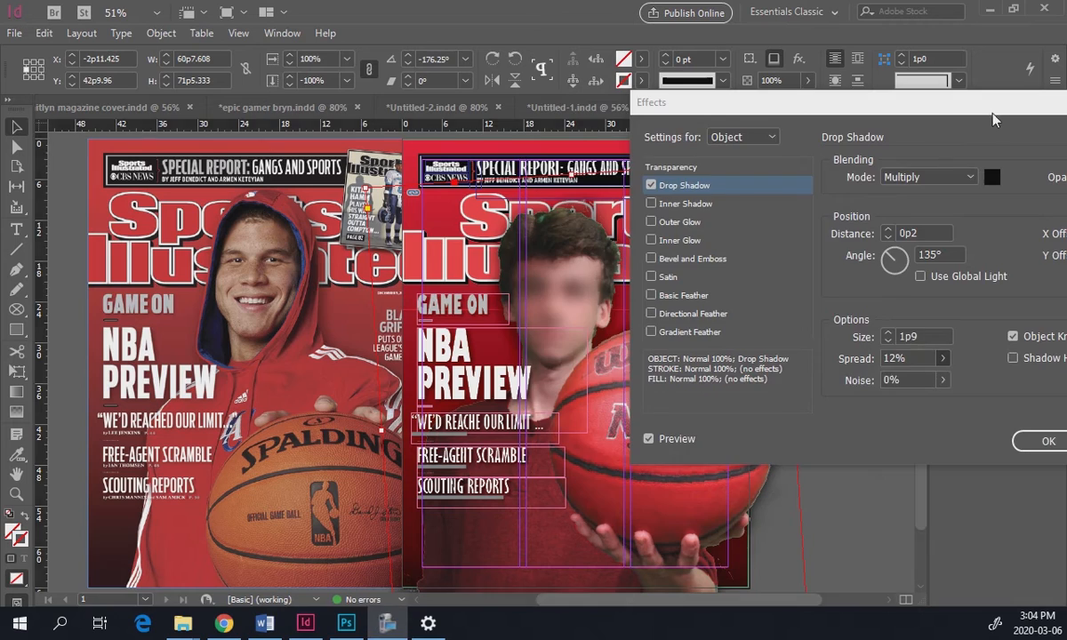
- Set the opacity of the cutout photo's drop shadow to 63% and apply the effect
{"action": "left_click_drag", "start_coordinate": [994, 110], "coordinate": [862, 140]}
{"action": "left_click", "coordinate": [1021, 206]}
{"action": "left_click_drag", "start_coordinate": [1000, 227], "coordinate": [989, 227]}
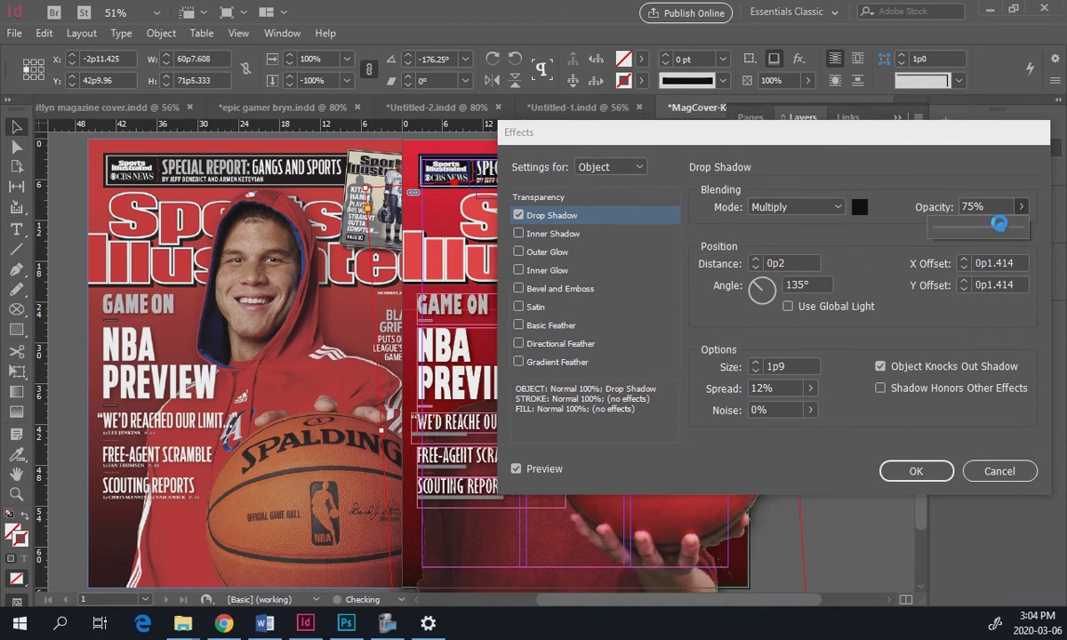
{"action": "left_click", "coordinate": [915, 480]}
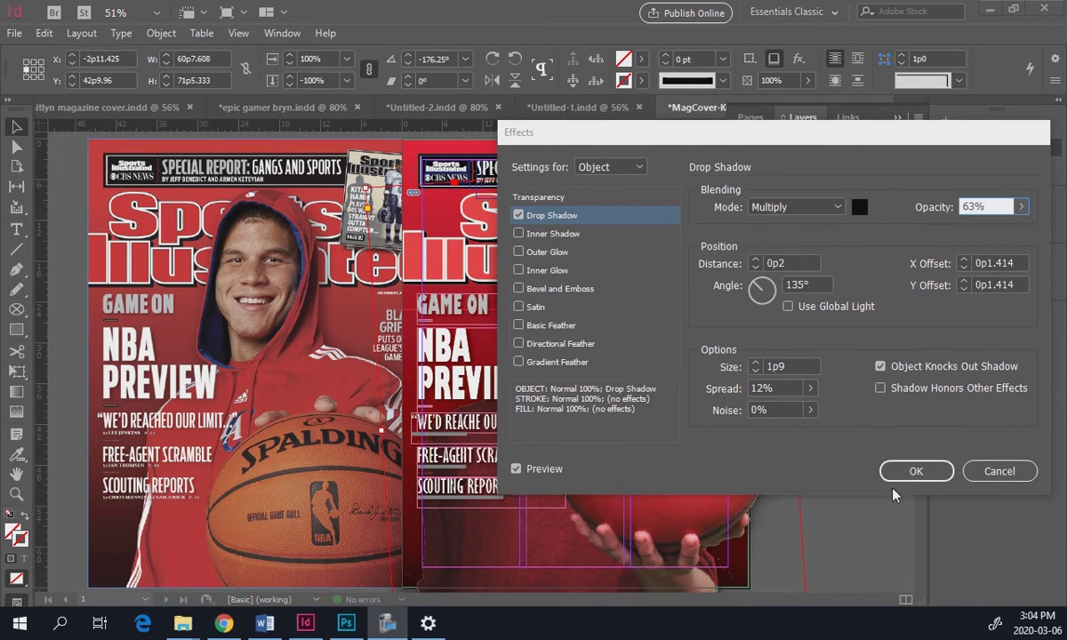
{"action": "left_click", "coordinate": [914, 472]}
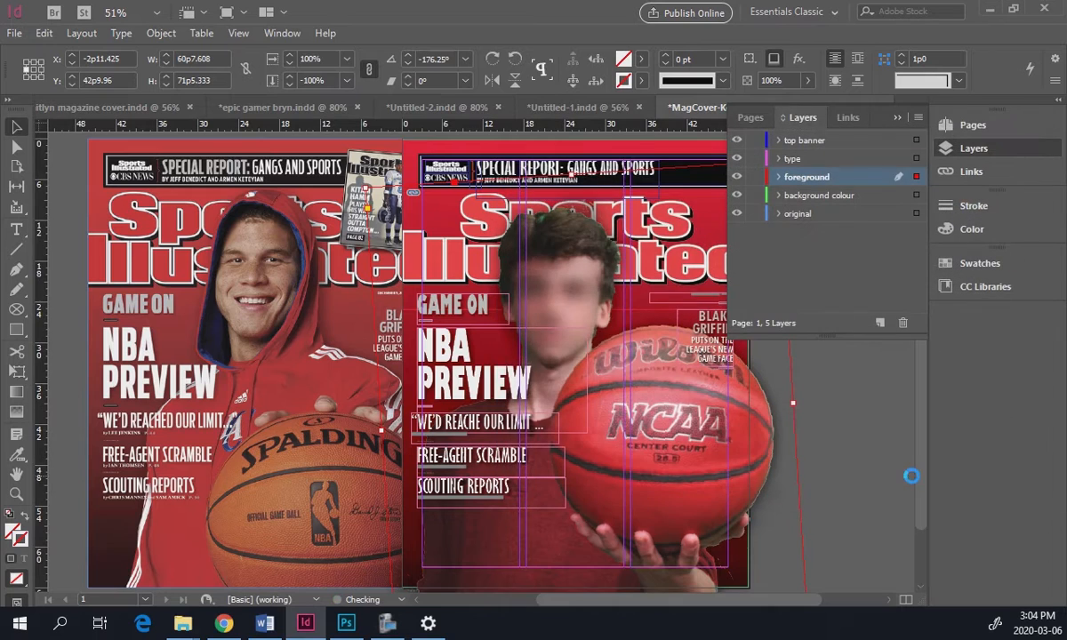
- Deselect the photo and preview the finished cover without guides, frame edges or pasteboard content
{"action": "left_click", "coordinate": [857, 435]}
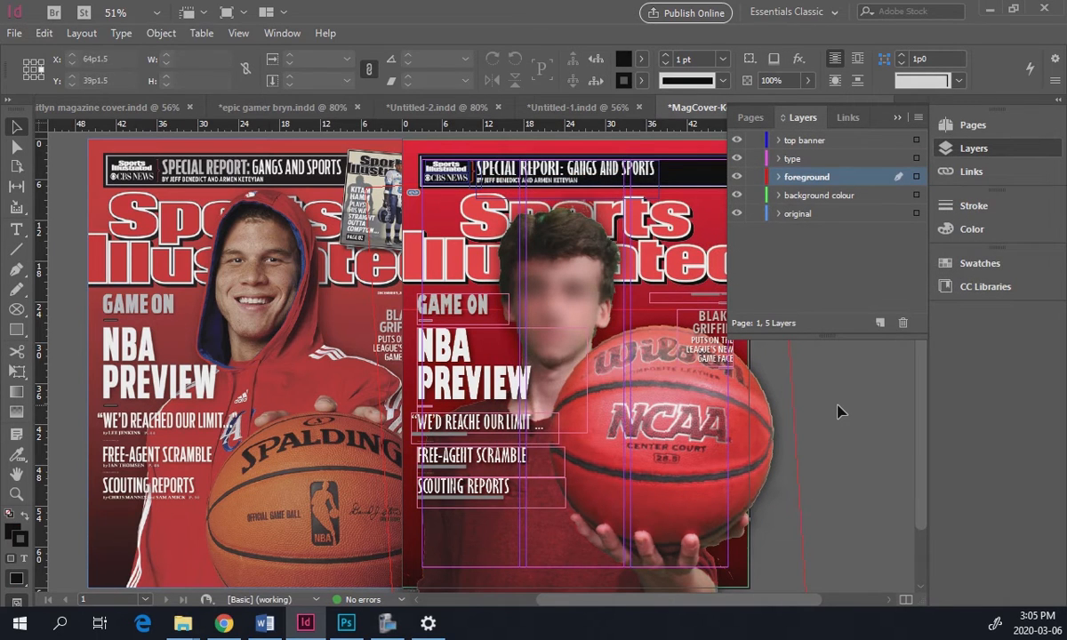
{"action": "key", "text": "w"}
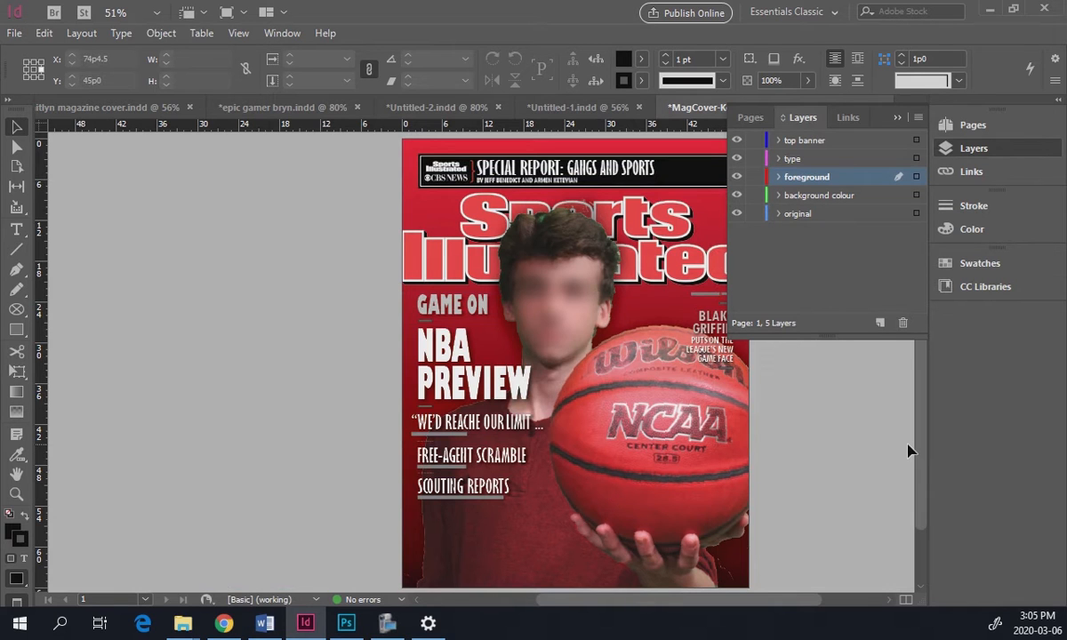
{"action": "key", "text": "space"}
{"action": "left_click_drag", "start_coordinate": [836, 425], "coordinate": [741, 428]}
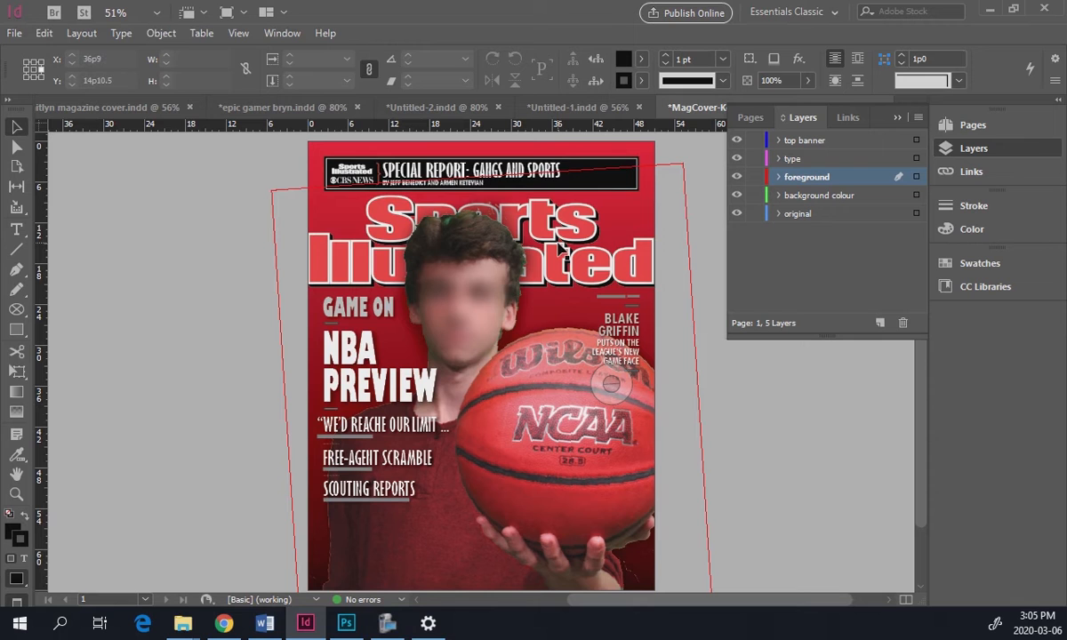
- Save the document under its existing file name in the F16-MagCover folder, replacing the older file
{"action": "key", "text": "ctrl+shift+s"}
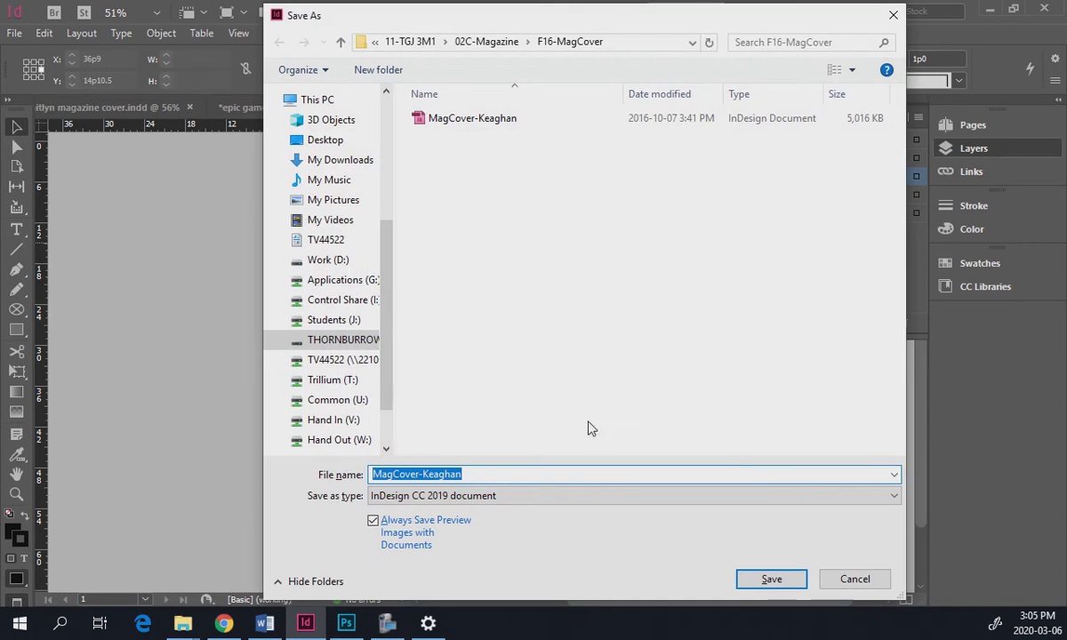
{"action": "left_click", "coordinate": [764, 581]}
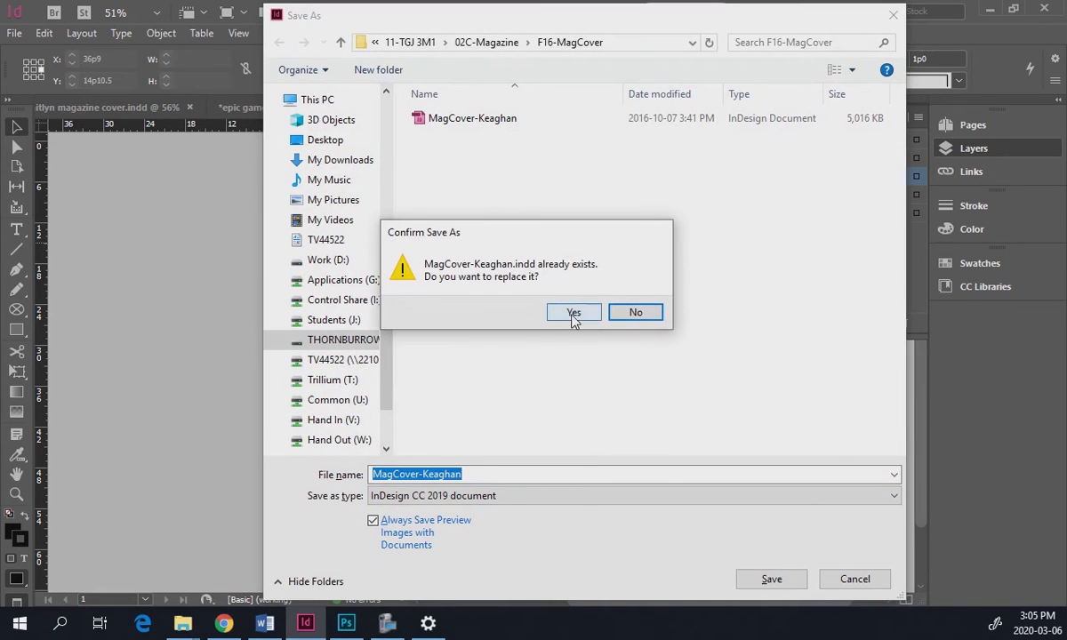
{"action": "left_click", "coordinate": [574, 313]}
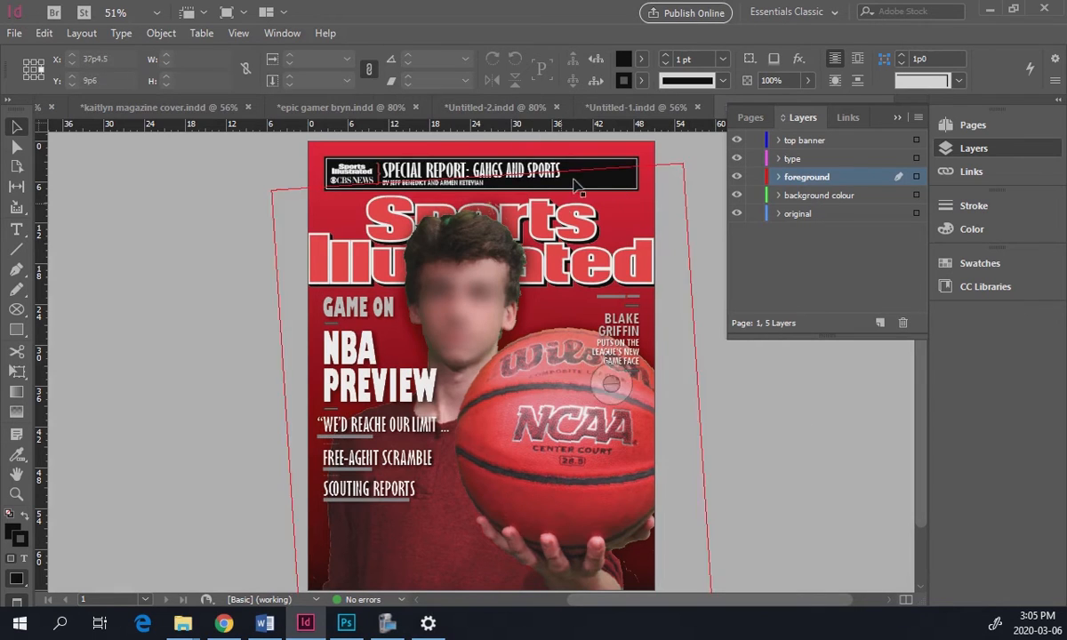
- Start exporting the cover in JPEG format to the F16-MagCover folder with the file name MagCover2
{"action": "left_click", "coordinate": [16, 34]}
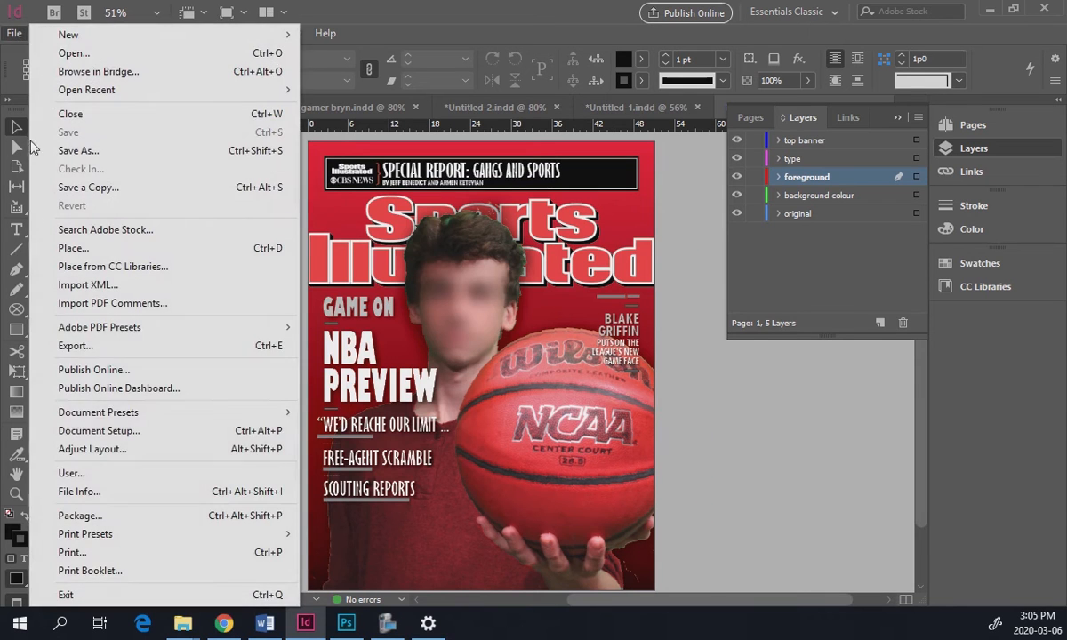
{"action": "left_click", "coordinate": [78, 346]}
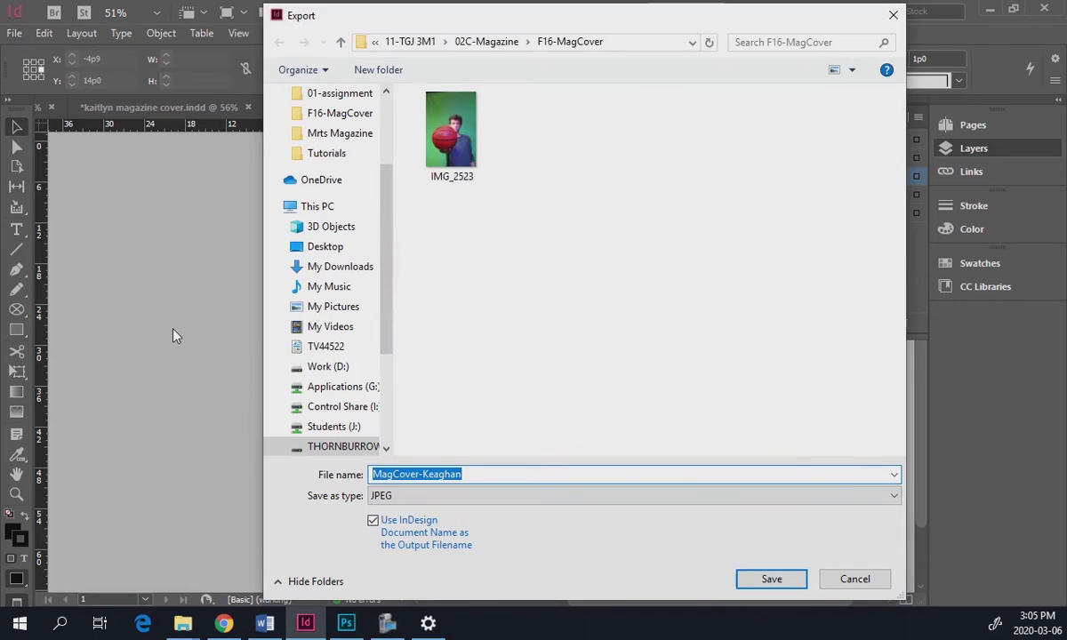
{"action": "left_click", "coordinate": [476, 477]}
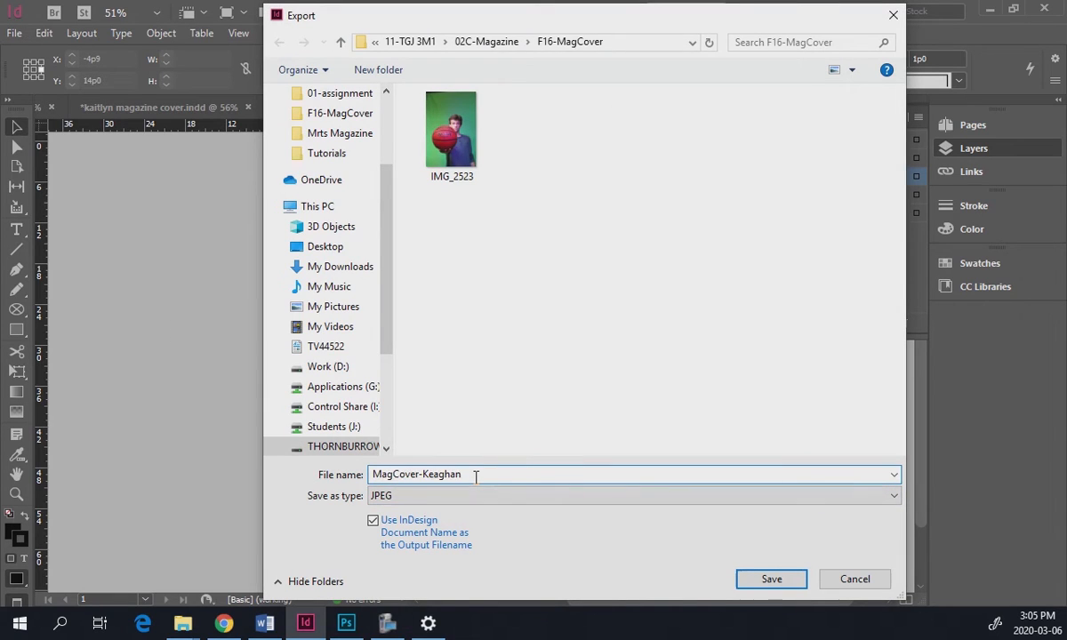
{"action": "key", "text": "BackSpace"}
{"action": "key", "text": "BackSpace"}
{"action": "key", "text": "BackSpace"}
{"action": "key", "text": "BackSpace"}
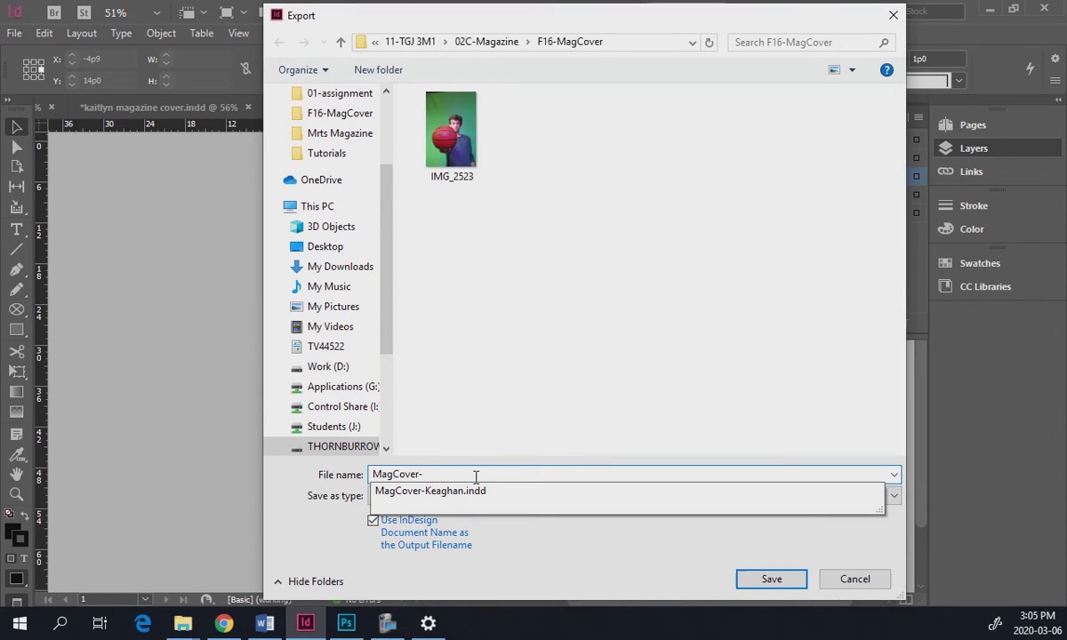
{"action": "type", "text": "2"}
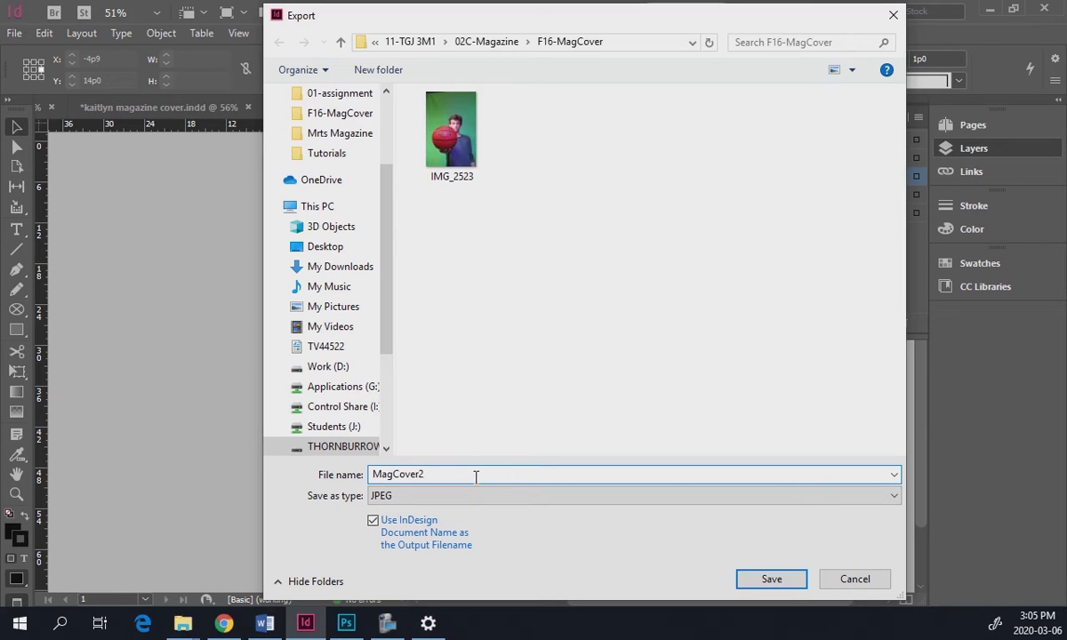
{"action": "left_click", "coordinate": [397, 496]}
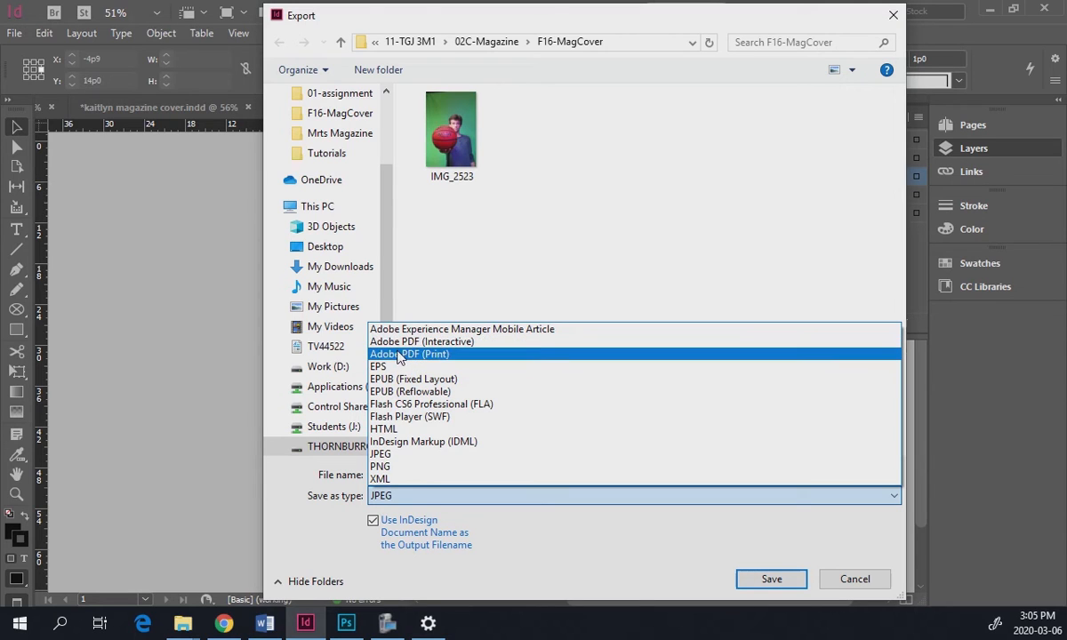
{"action": "left_click", "coordinate": [389, 454]}
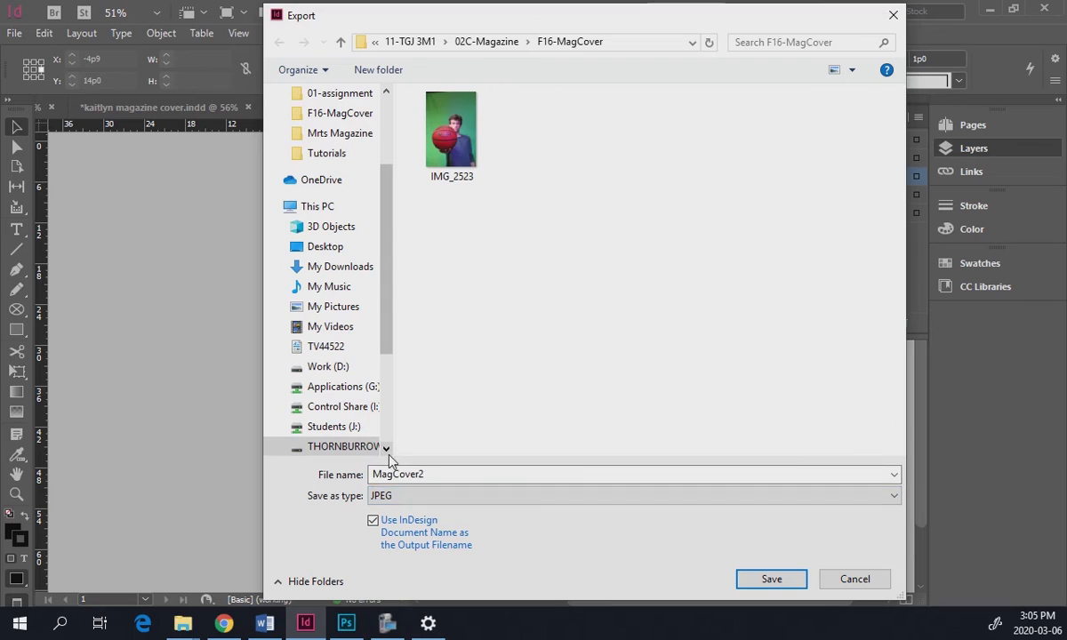
- Change the file name of the JPEG export to MagCover-small
{"action": "double_click", "coordinate": [436, 474]}
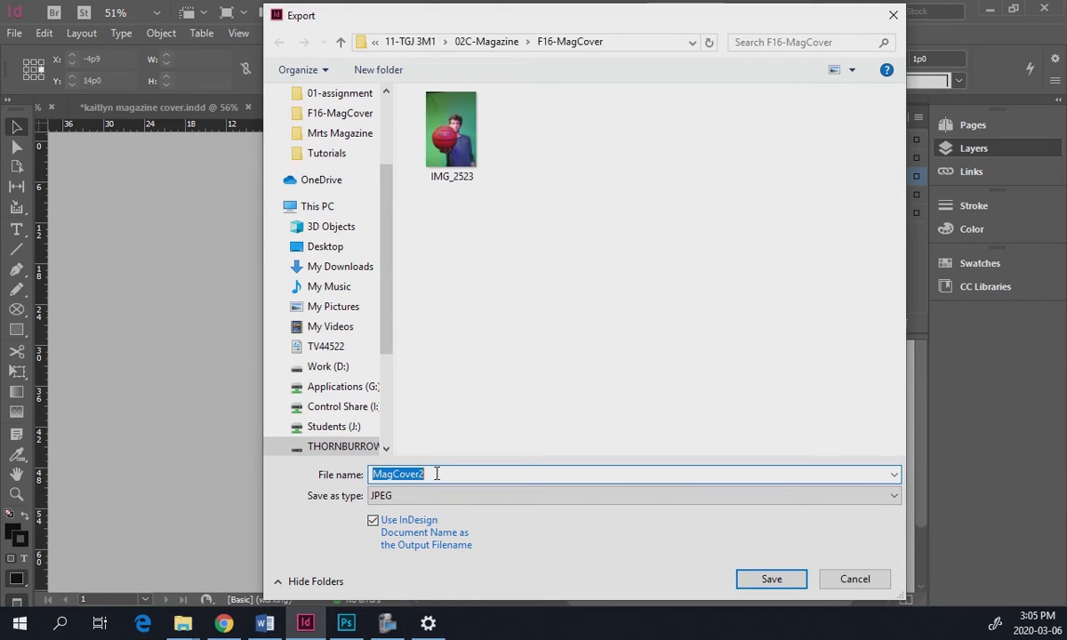
{"action": "left_click", "coordinate": [436, 474]}
{"action": "key", "text": "BackSpace"}
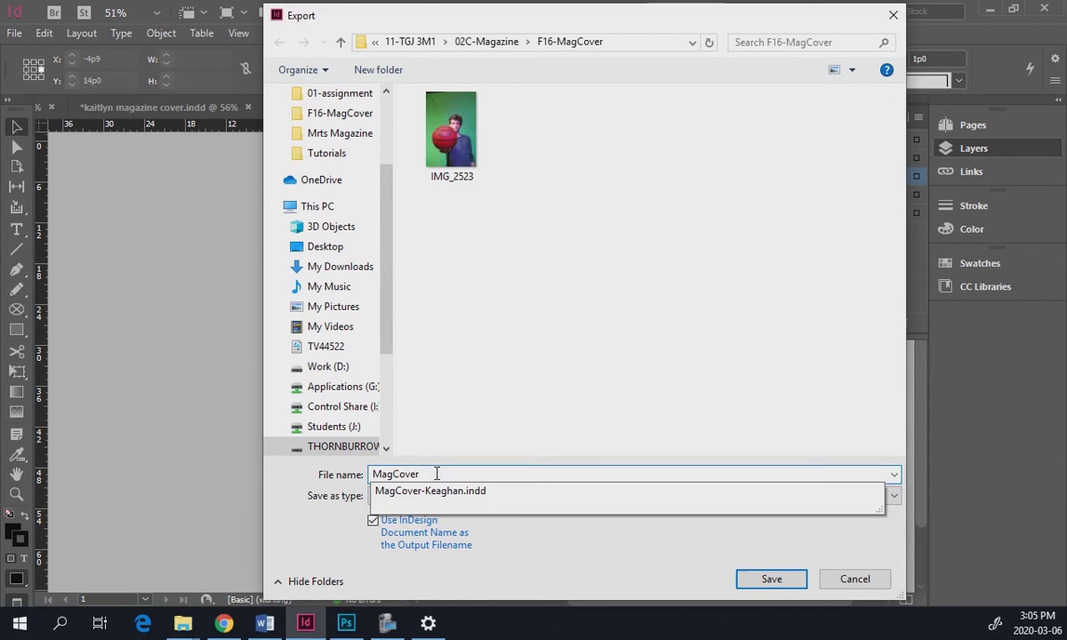
{"action": "type", "text": "-small"}
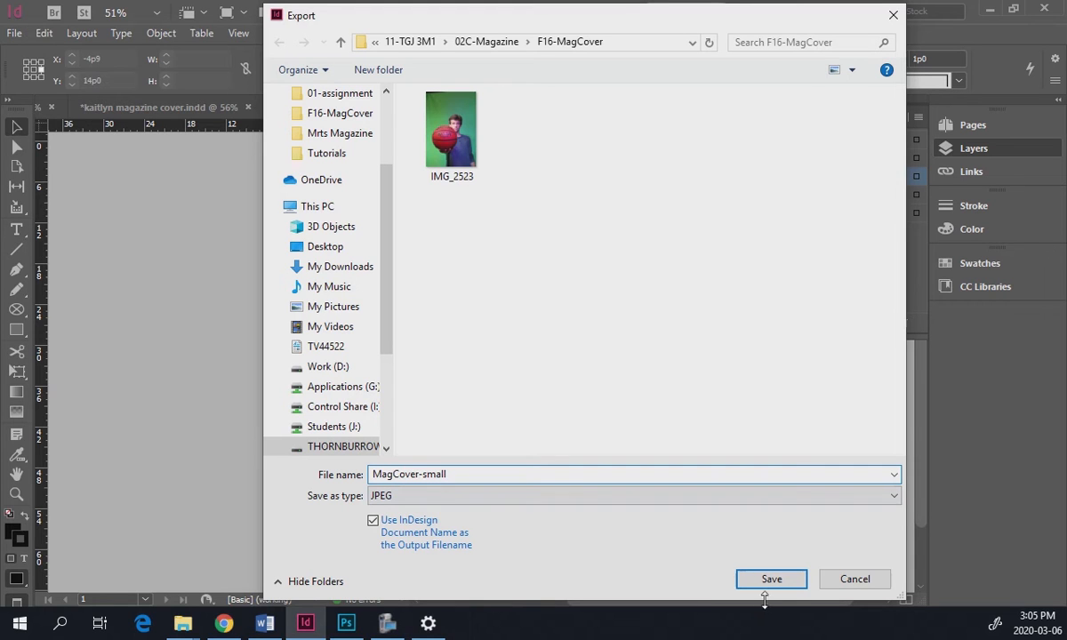
- Export the cover as a medium-quality RGB JPEG at a resolution of 150 ppi
{"action": "left_click", "coordinate": [777, 579]}
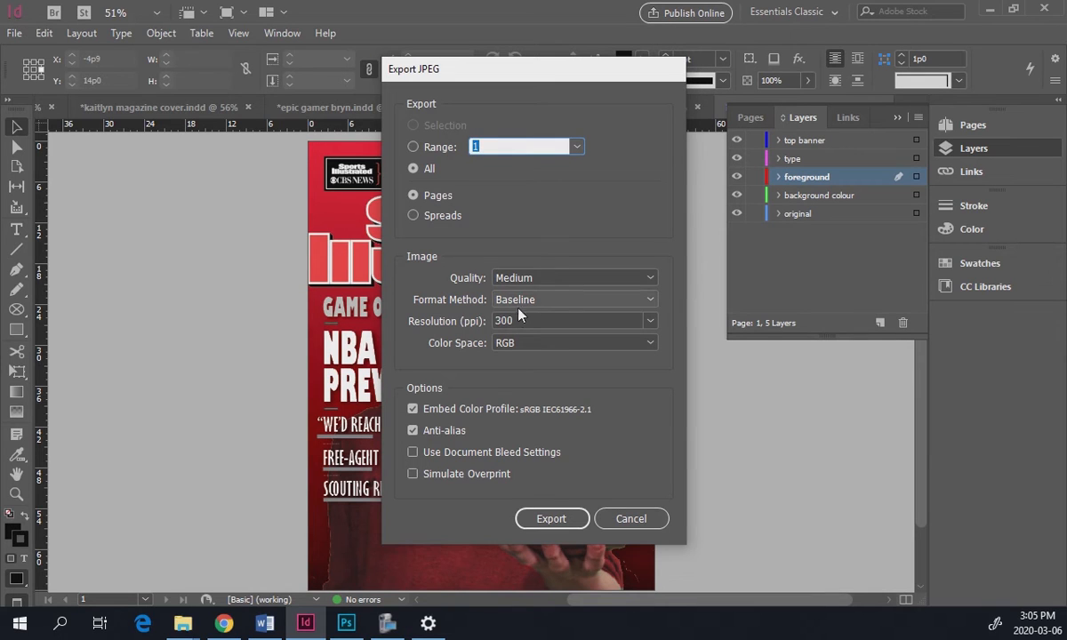
{"action": "left_click", "coordinate": [648, 323]}
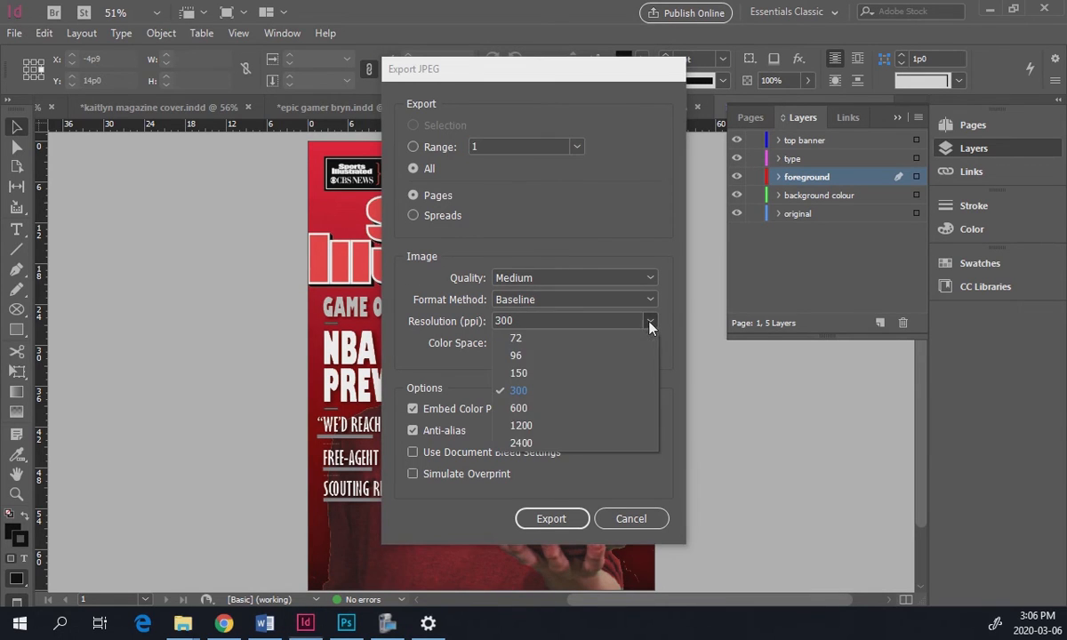
{"action": "left_click", "coordinate": [600, 373]}
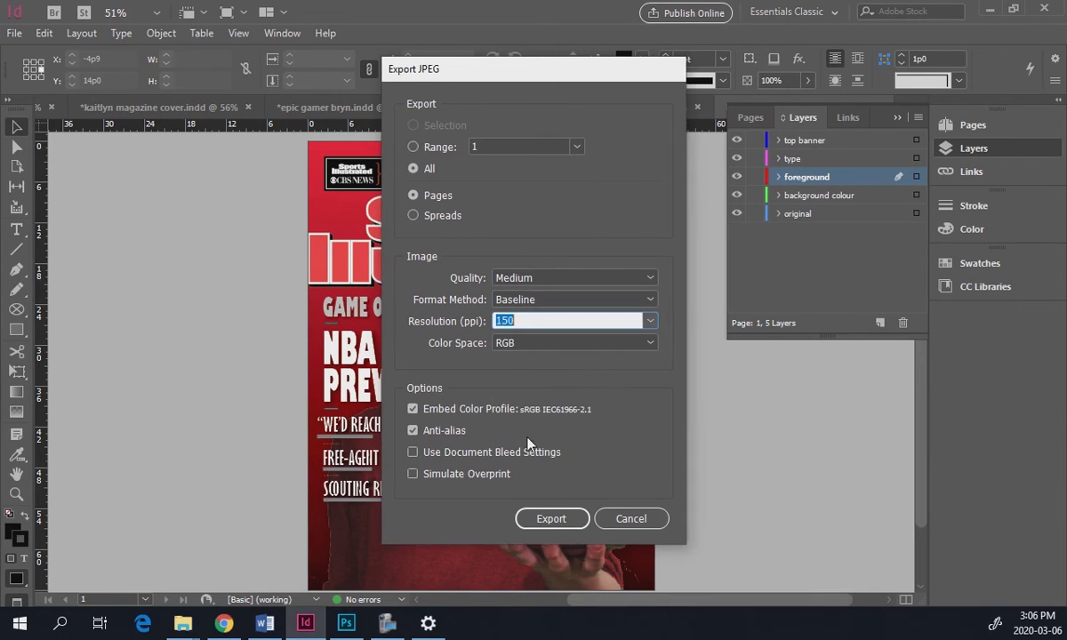
{"action": "left_click", "coordinate": [549, 519]}
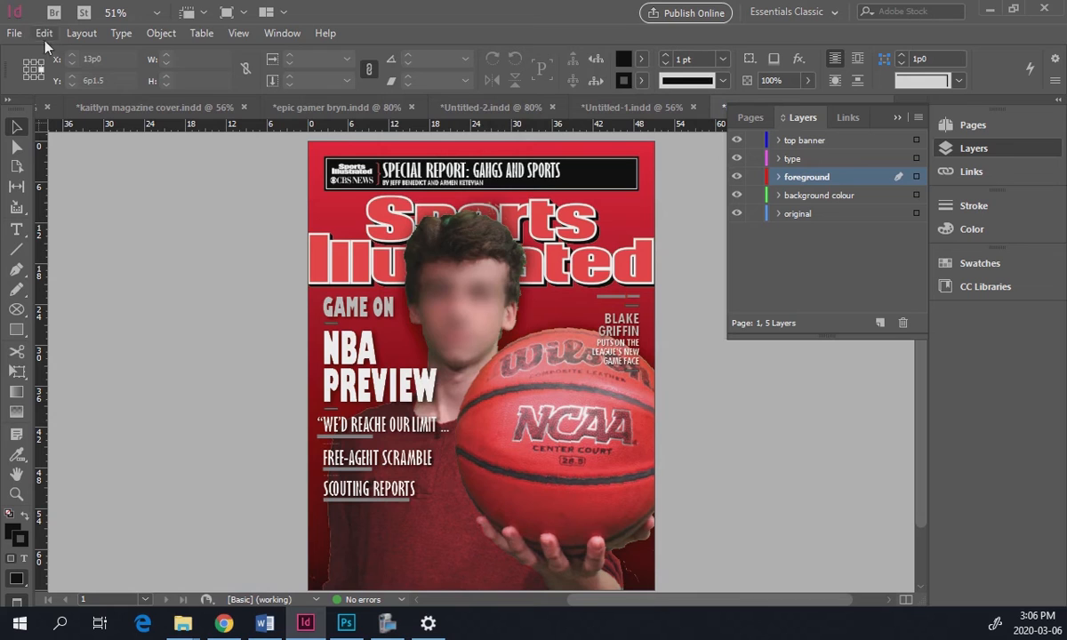
- Place the MagCover-small image on the pasteboard beside the cover and scale it down to about 12p9 by 16p6
{"action": "left_click", "coordinate": [15, 34]}
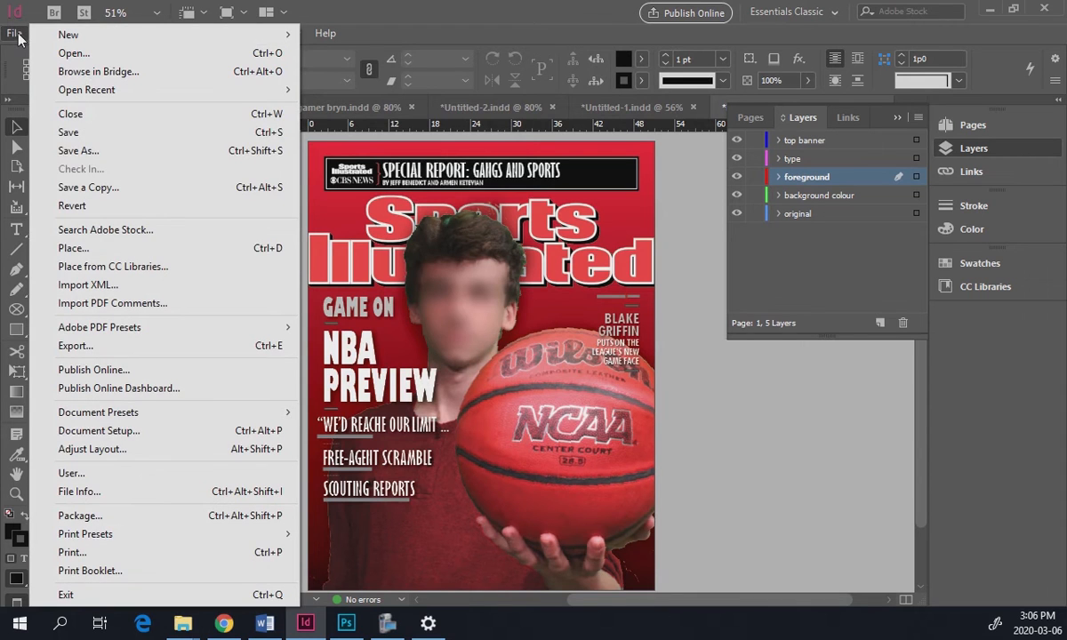
{"action": "left_click", "coordinate": [71, 248]}
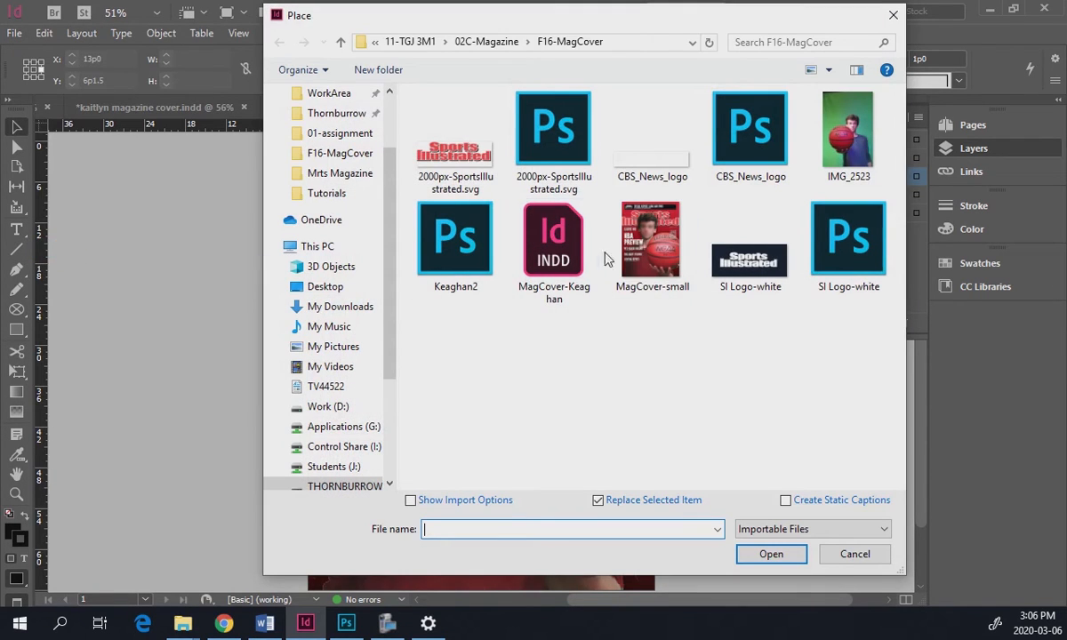
{"action": "left_click", "coordinate": [651, 240]}
{"action": "left_click", "coordinate": [771, 554]}
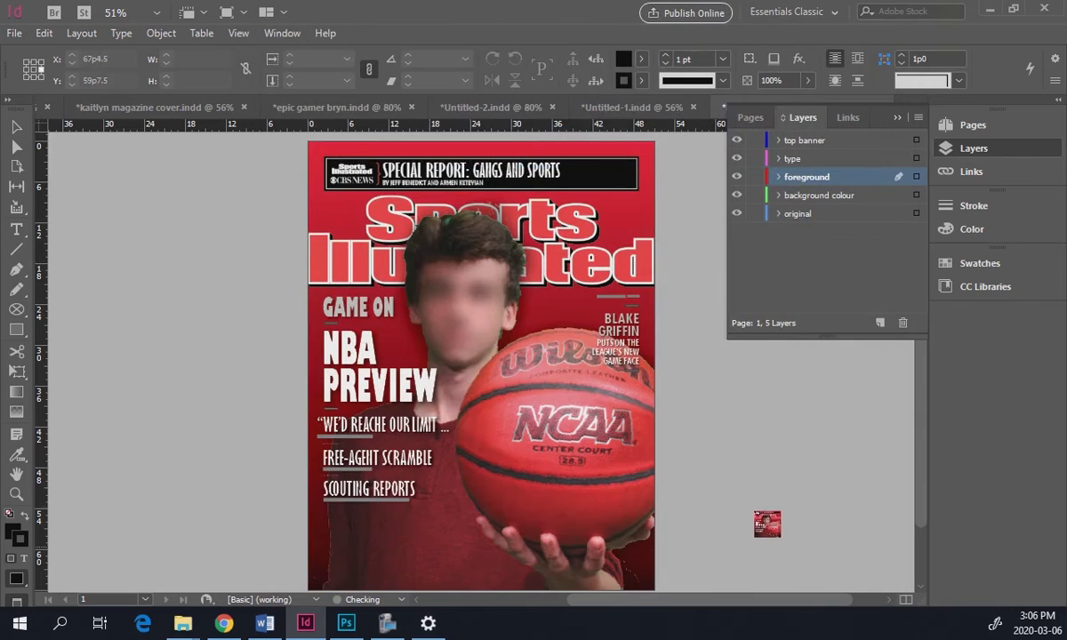
{"action": "left_click", "coordinate": [686, 352]}
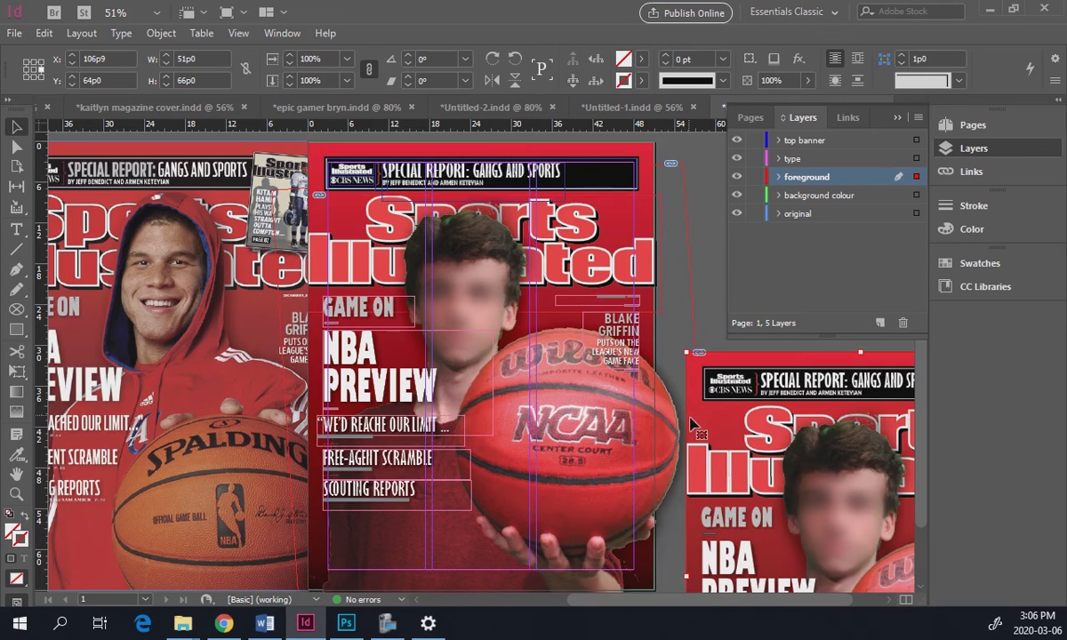
{"action": "key", "text": "e"}
{"action": "left_click_drag", "start_coordinate": [839, 549], "coordinate": [715, 452]}
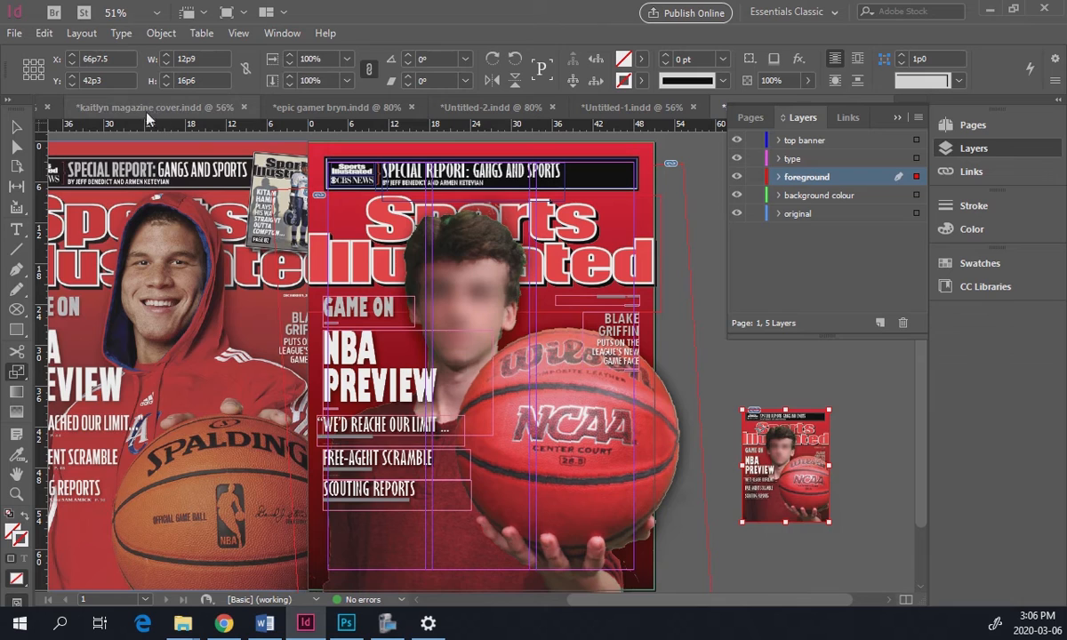
- Move the small cover image over the original cover's inset picture and scale it down to about 10p11 by 14p2
{"action": "left_click", "coordinate": [16, 127]}
{"action": "left_click_drag", "start_coordinate": [800, 442], "coordinate": [343, 247]}
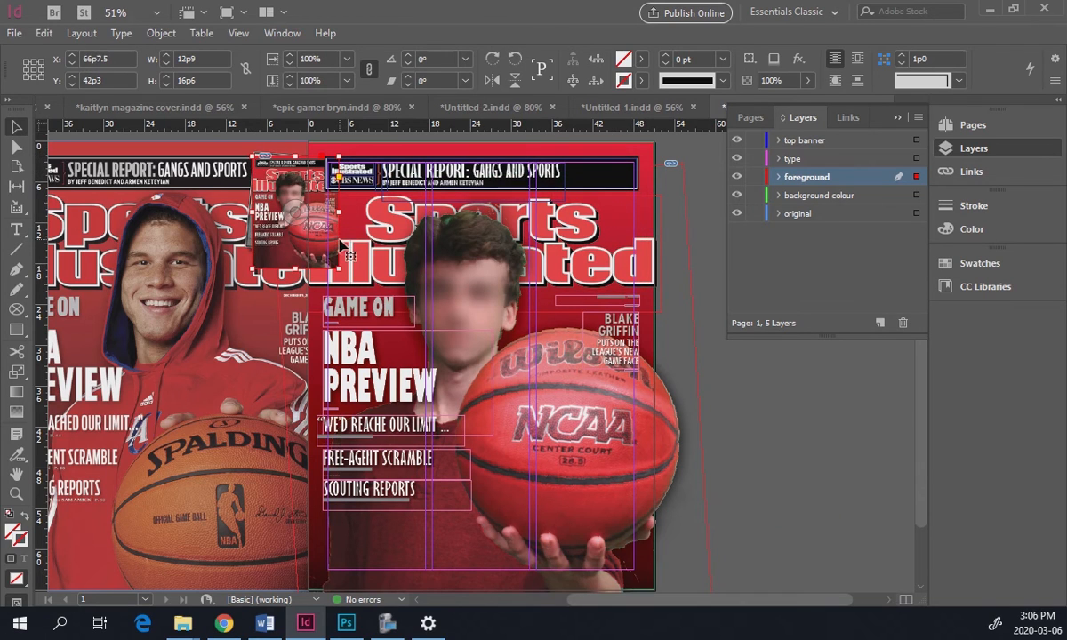
{"action": "key", "text": "e"}
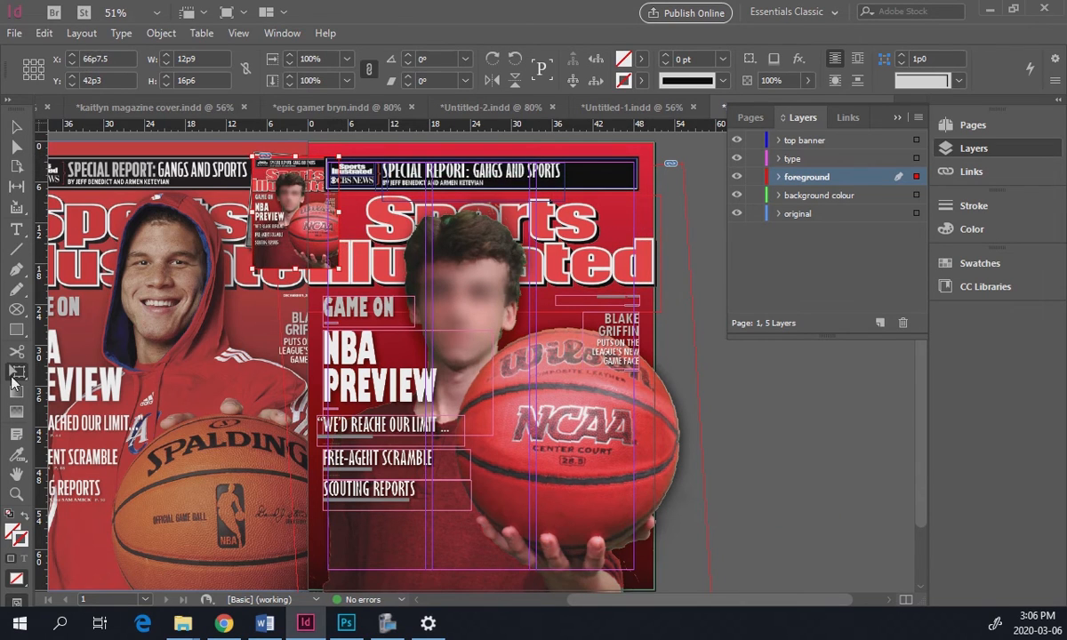
{"action": "left_click_drag", "start_coordinate": [337, 270], "coordinate": [312, 259]}
- Rotate the small cover image about -4.5° to match the tilt of the inset picture beneath it
{"action": "left_click_drag", "start_coordinate": [213, 142], "coordinate": [398, 286]}
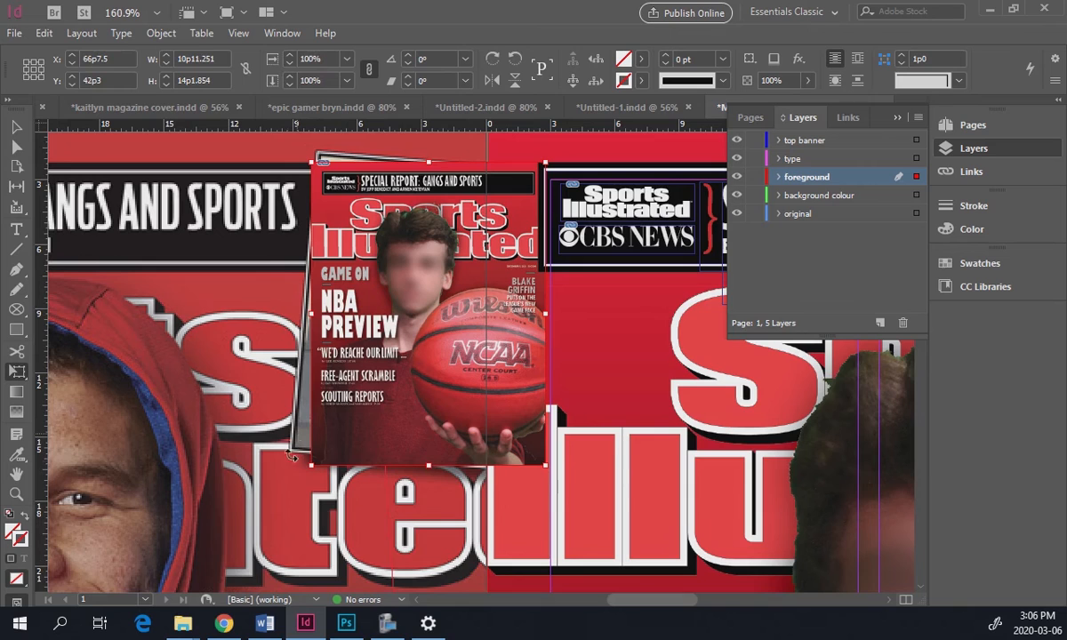
{"action": "left_click_drag", "start_coordinate": [306, 477], "coordinate": [279, 452]}
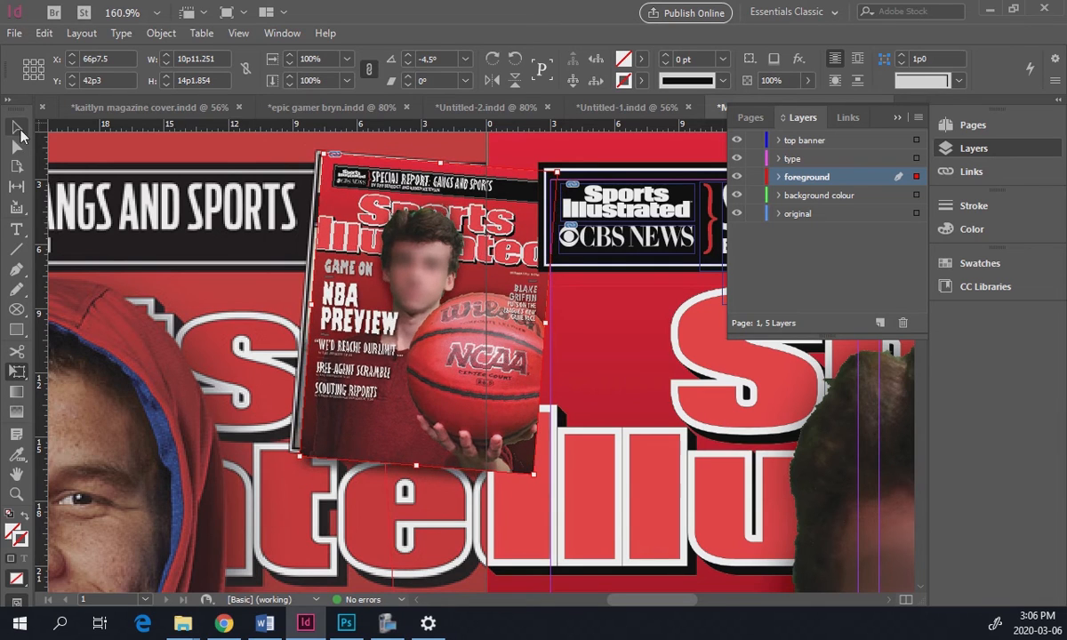
{"action": "left_click", "coordinate": [17, 129]}
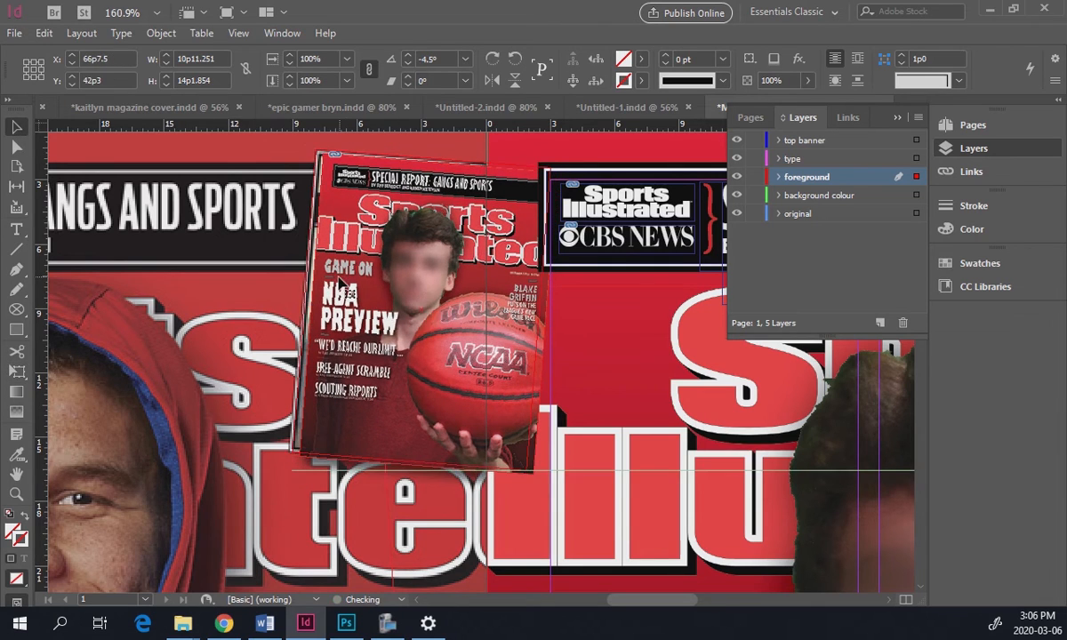
- Narrow the small cover's frame to about 9p11 and move it partly off the original's inset picture
{"action": "left_click", "coordinate": [339, 283]}
{"action": "left_click_drag", "start_coordinate": [536, 317], "coordinate": [516, 318]}
{"action": "left_click_drag", "start_coordinate": [514, 455], "coordinate": [396, 452]}
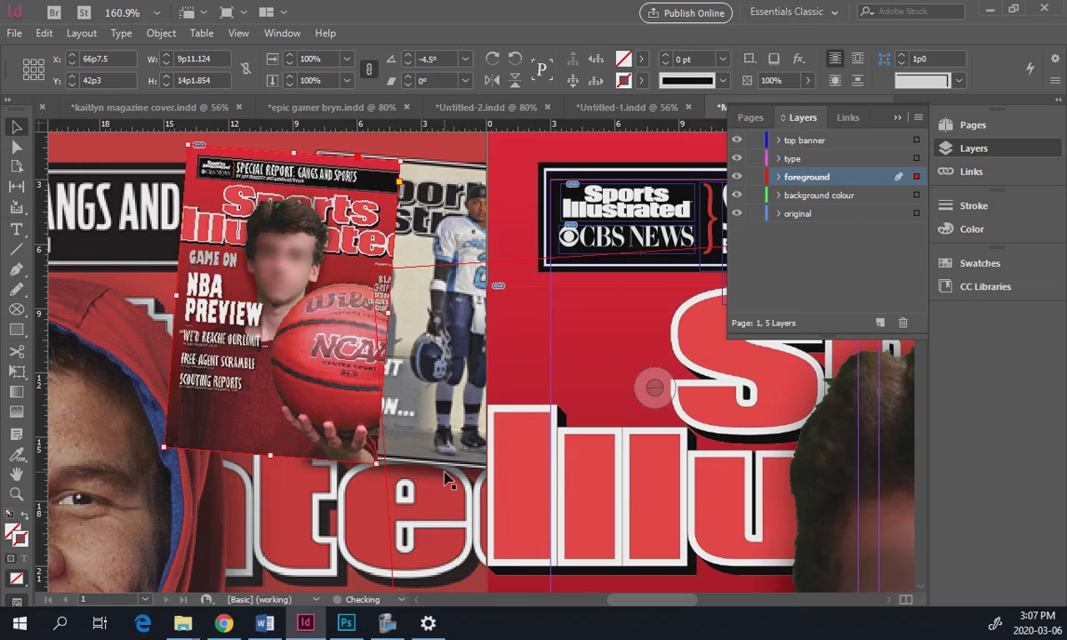
- Shift the original cover image left so that the right edge of its inset picture is uncovered
{"action": "left_click", "coordinate": [362, 480]}
{"action": "left_click", "coordinate": [607, 382]}
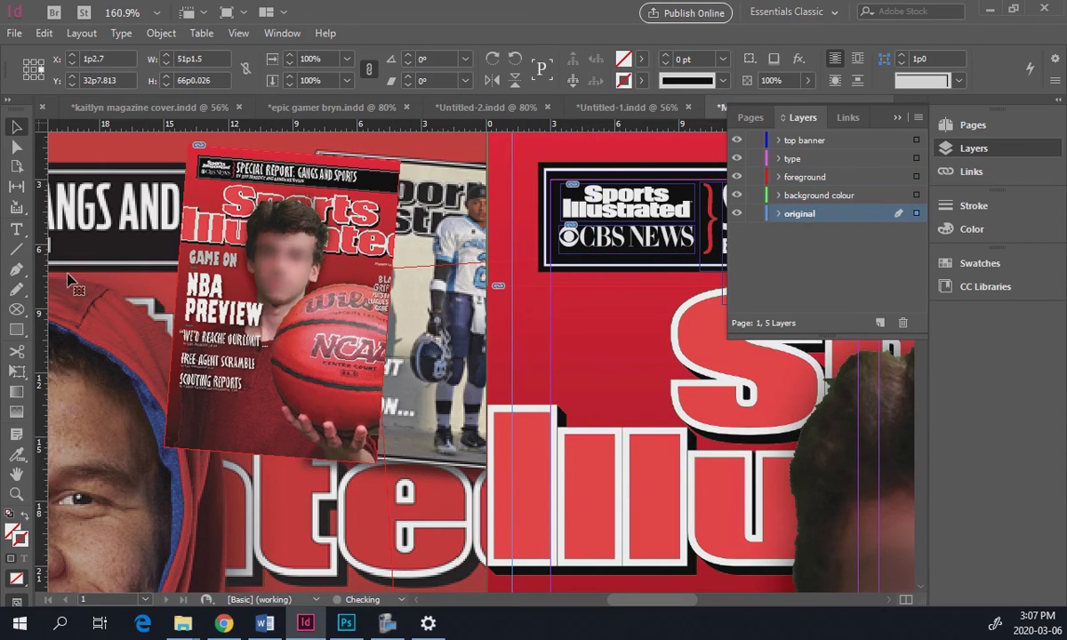
{"action": "left_click_drag", "start_coordinate": [151, 286], "coordinate": [72, 279]}
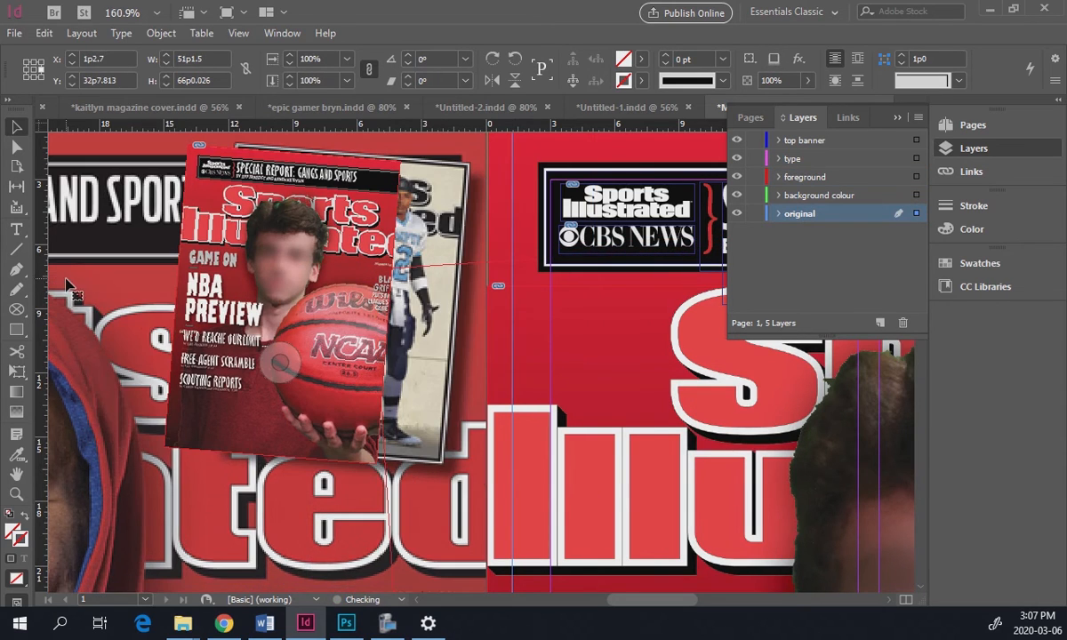
- Realign the small cover image over the original's inset picture and widen its frame to about 10p11
{"action": "left_click", "coordinate": [193, 332]}
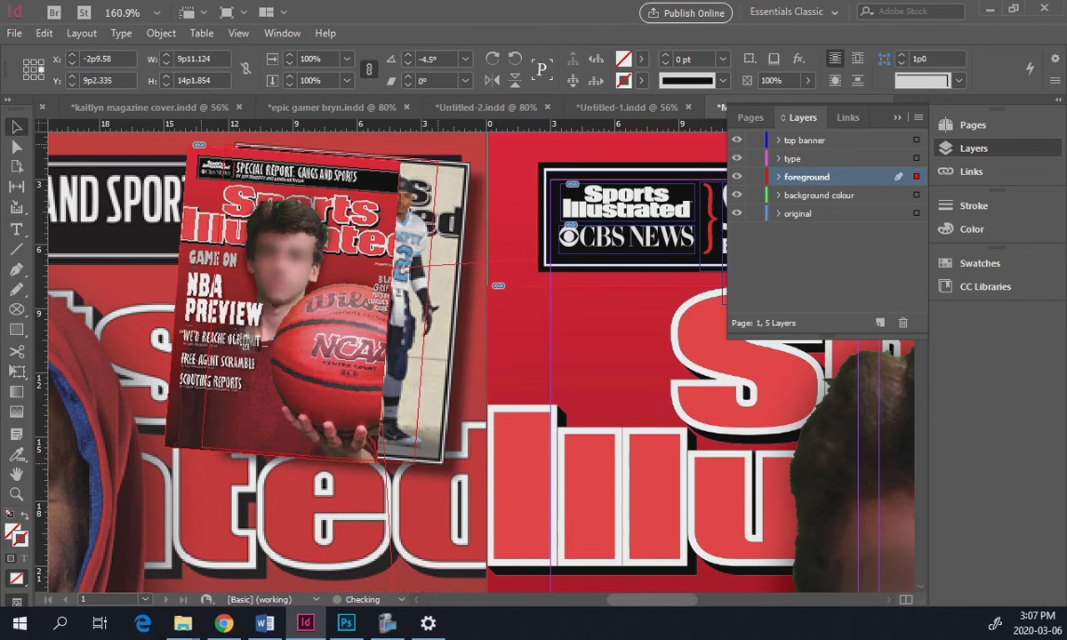
{"action": "left_click_drag", "start_coordinate": [239, 334], "coordinate": [242, 329]}
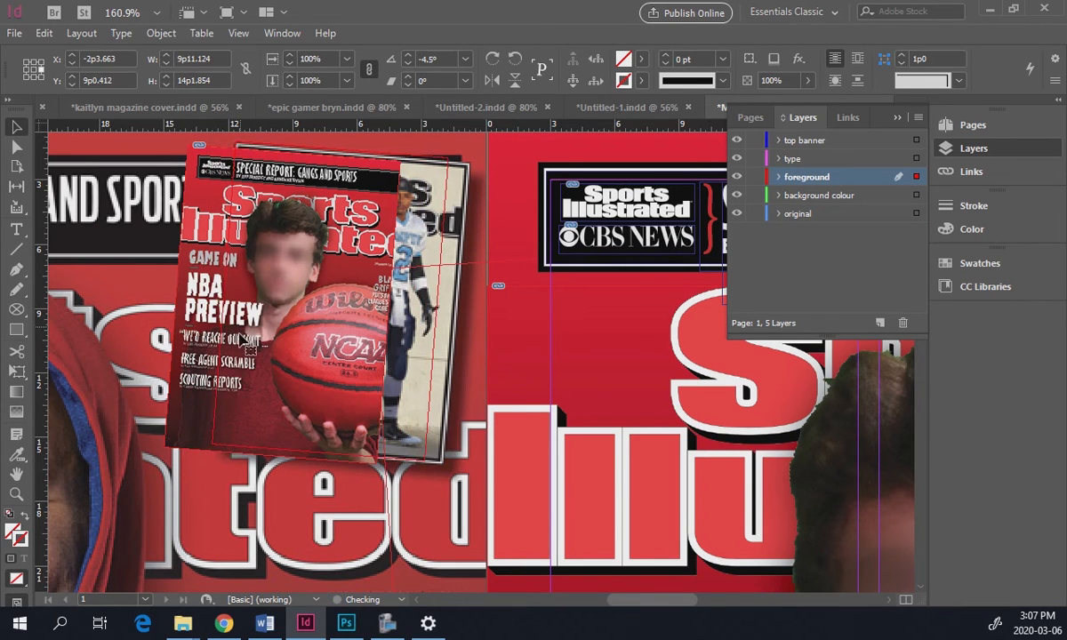
{"action": "left_click_drag", "start_coordinate": [435, 309], "coordinate": [458, 313]}
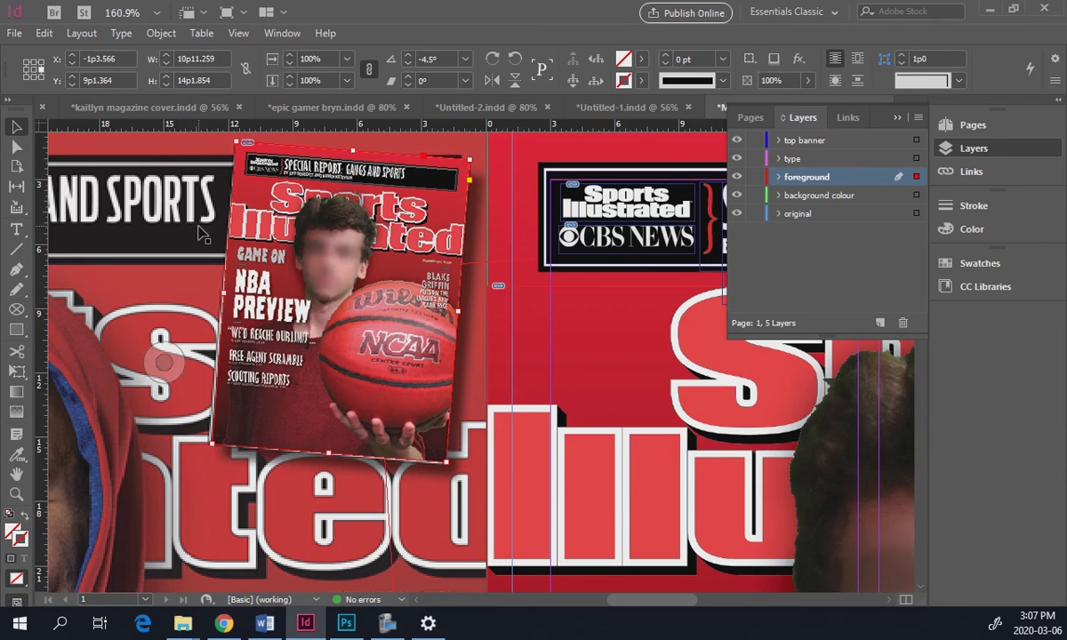
{"action": "key", "text": "Delete"}
{"action": "key", "text": "ctrl+0"}
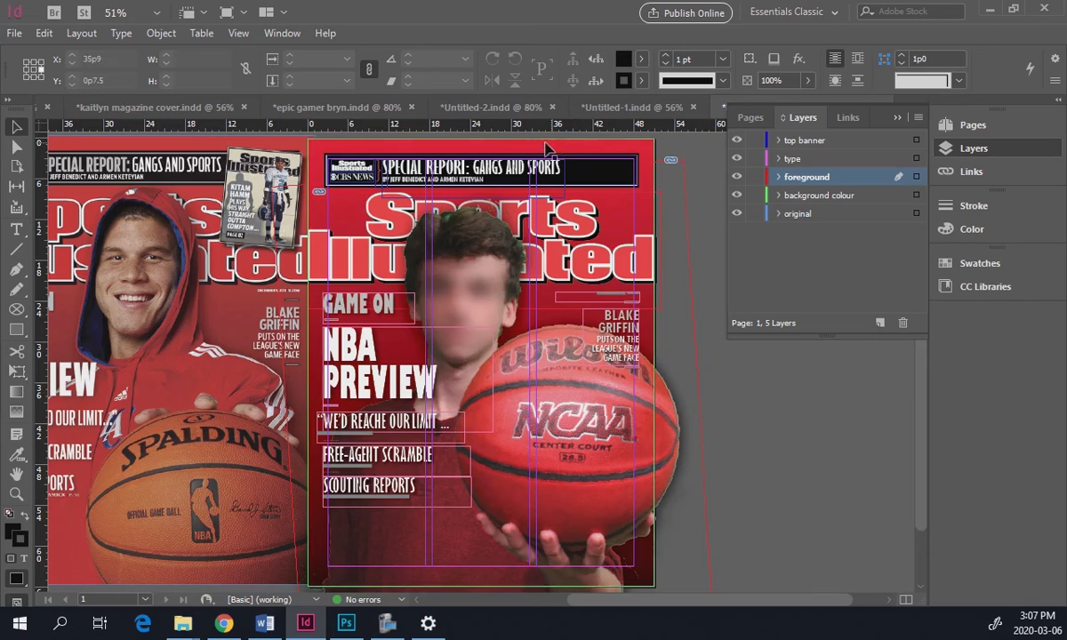
{"action": "key", "text": "ctrl+z"}
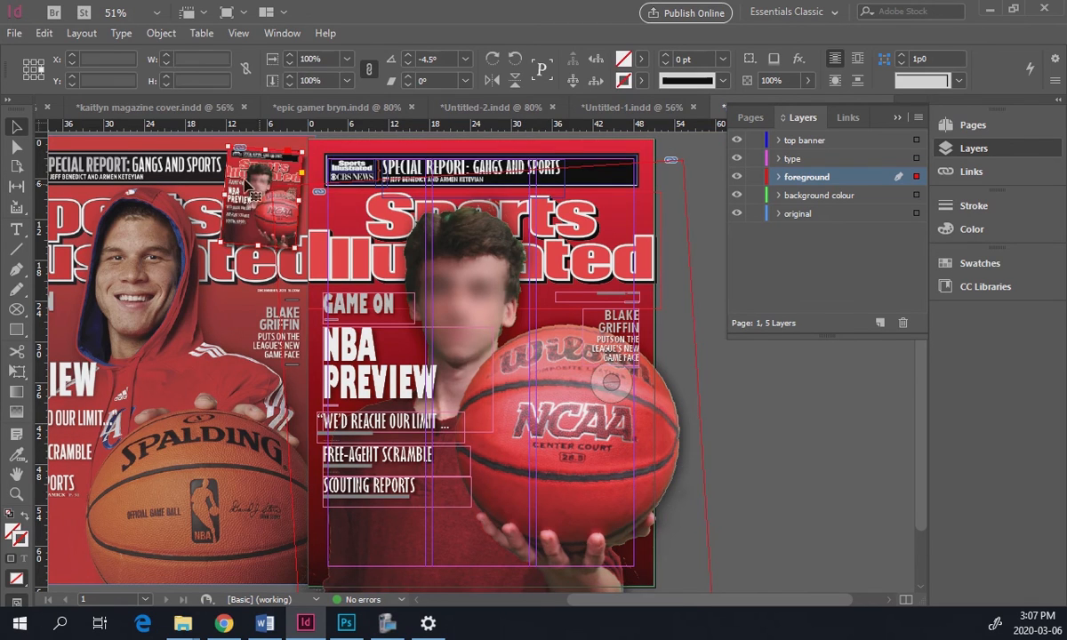
- Move the small cover to the upper-right corner of the recreated cover, then cut it for transfer to the top banner layer
{"action": "left_click_drag", "start_coordinate": [238, 165], "coordinate": [587, 201]}
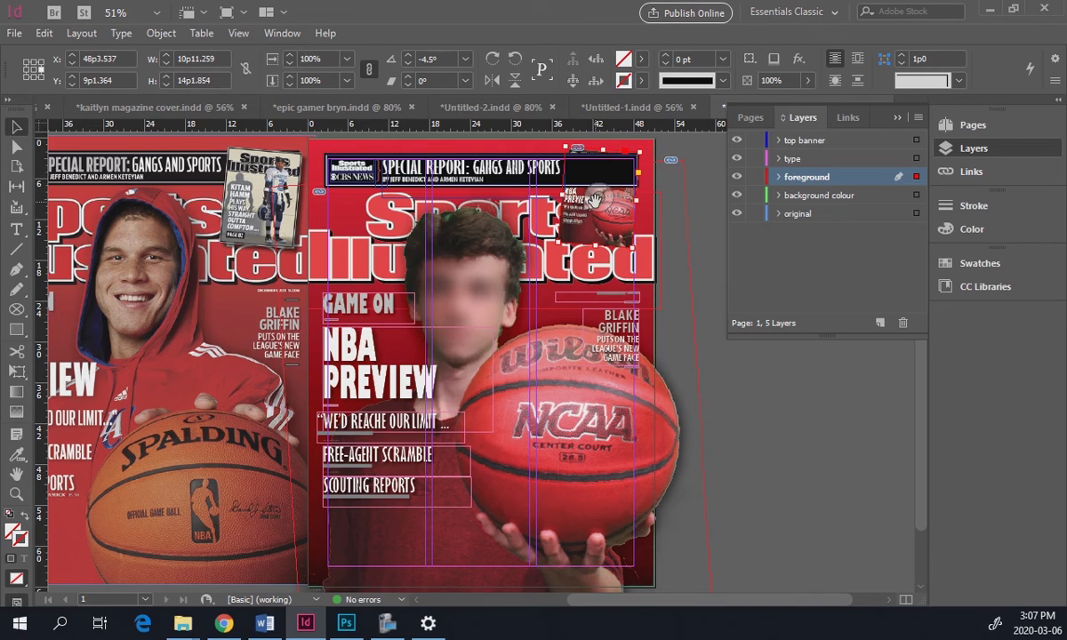
{"action": "key", "text": "Delete"}
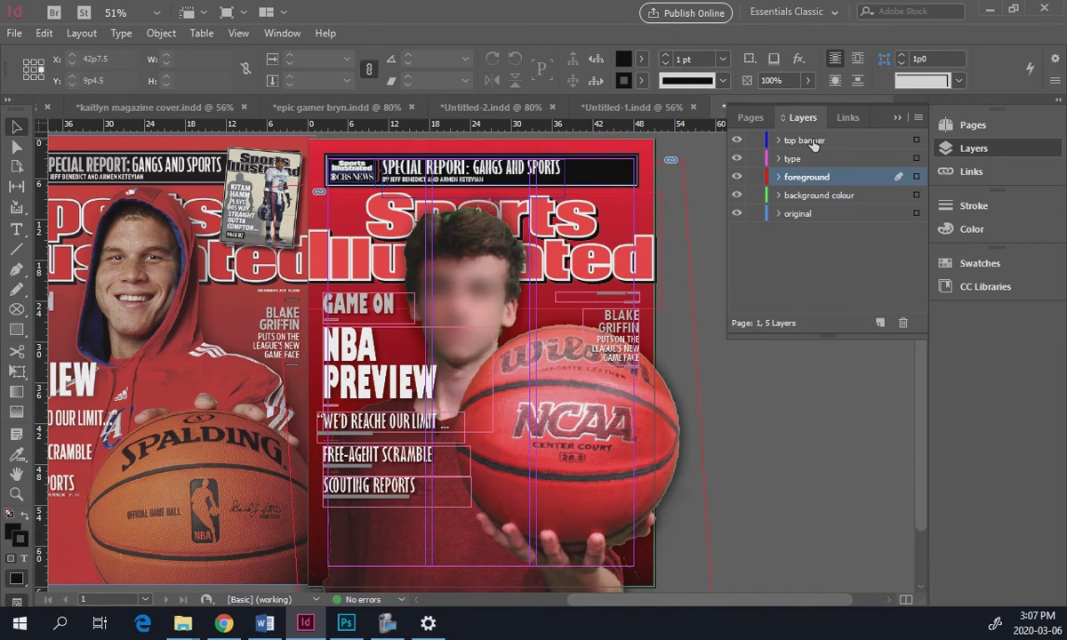
{"action": "left_click", "coordinate": [813, 142]}
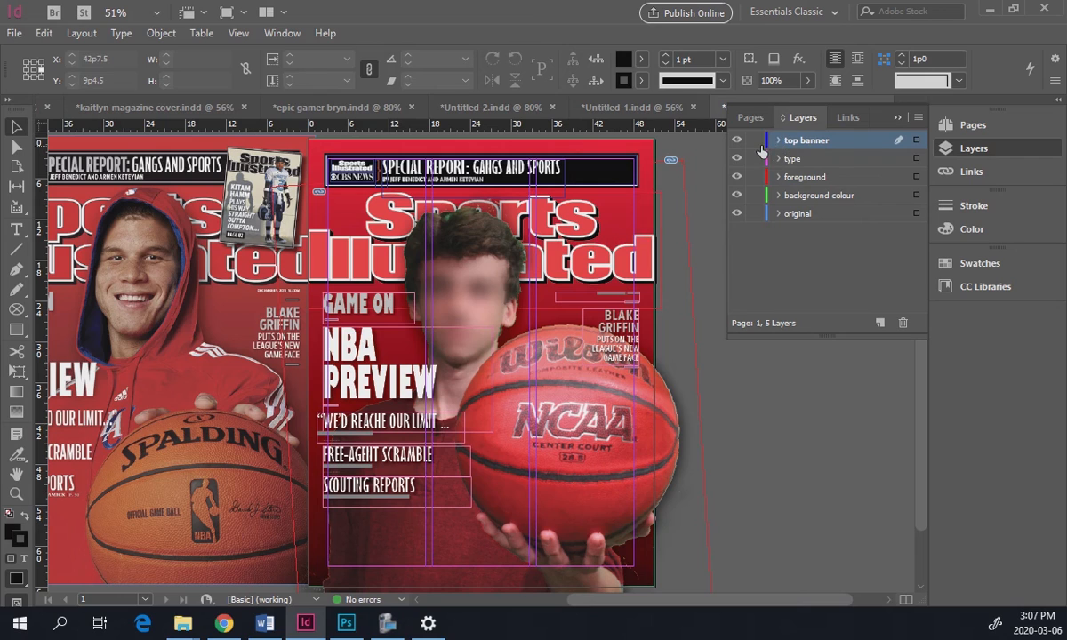
{"action": "key", "text": "ctrl+v"}
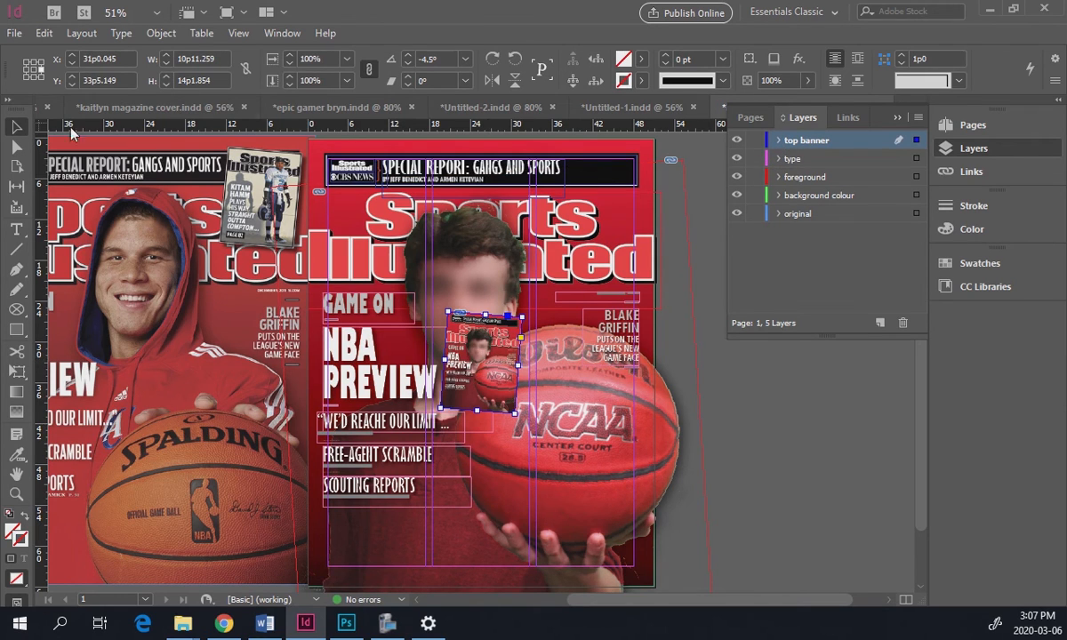
{"action": "left_click_drag", "start_coordinate": [481, 338], "coordinate": [504, 288]}
{"action": "key", "text": "ctrl+z"}
{"action": "key", "text": "Delete"}
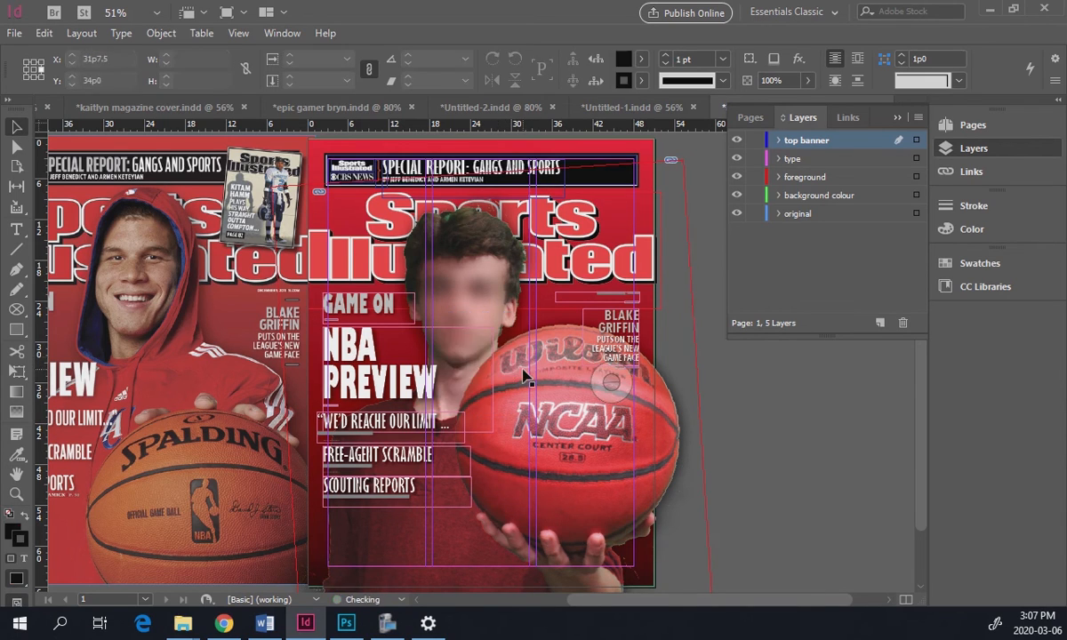
- Paste the small cover in place on the top banner layer and preview the page without guides or frame edges
{"action": "left_click", "coordinate": [43, 34]}
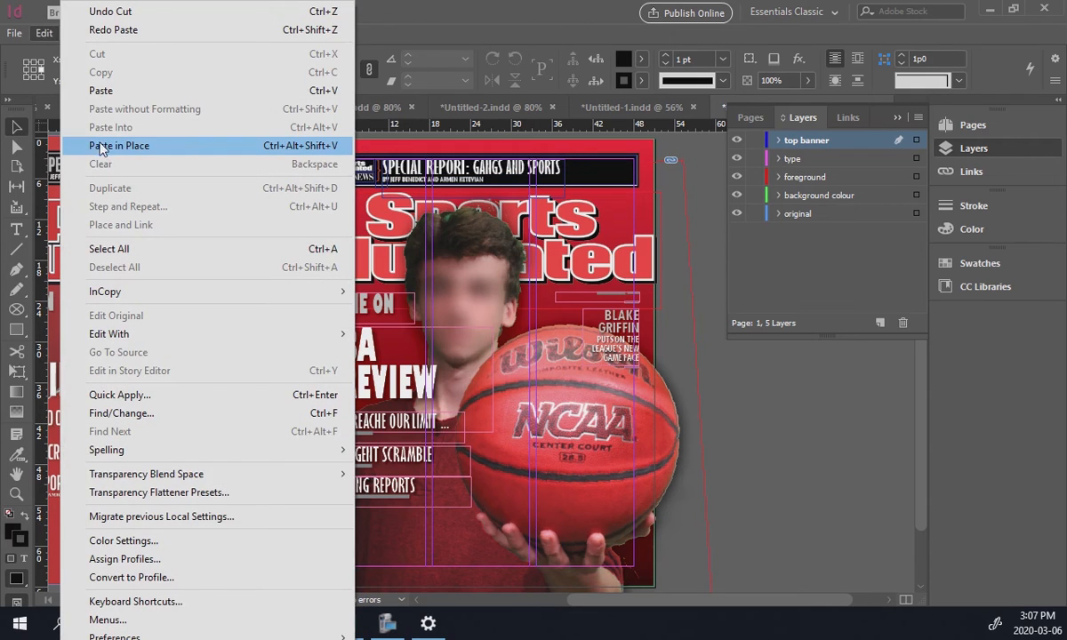
{"action": "left_click", "coordinate": [318, 151]}
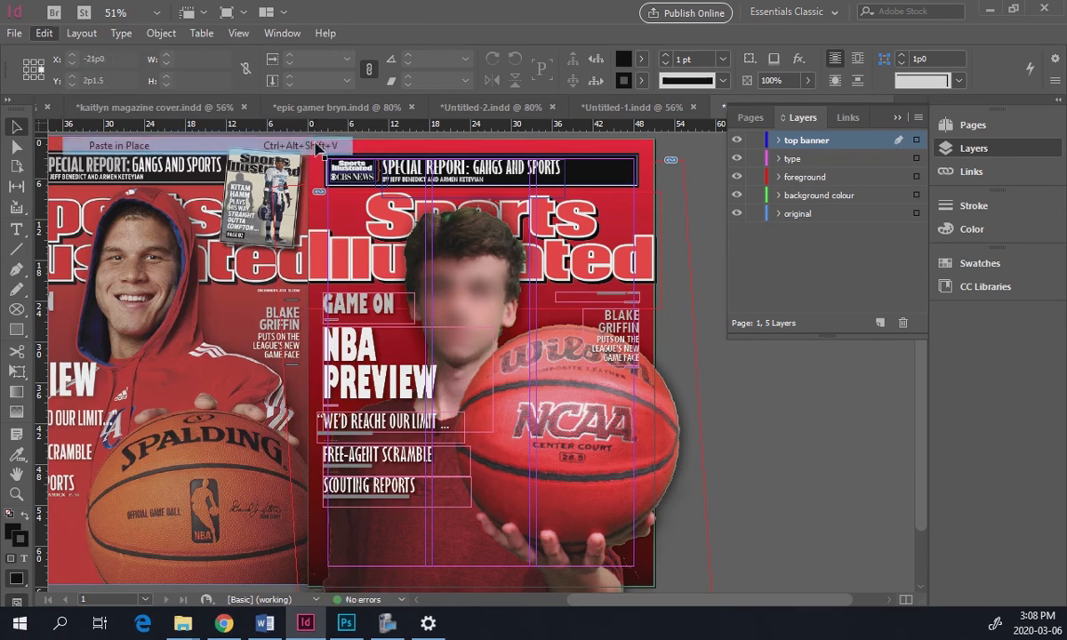
{"action": "left_click", "coordinate": [694, 195]}
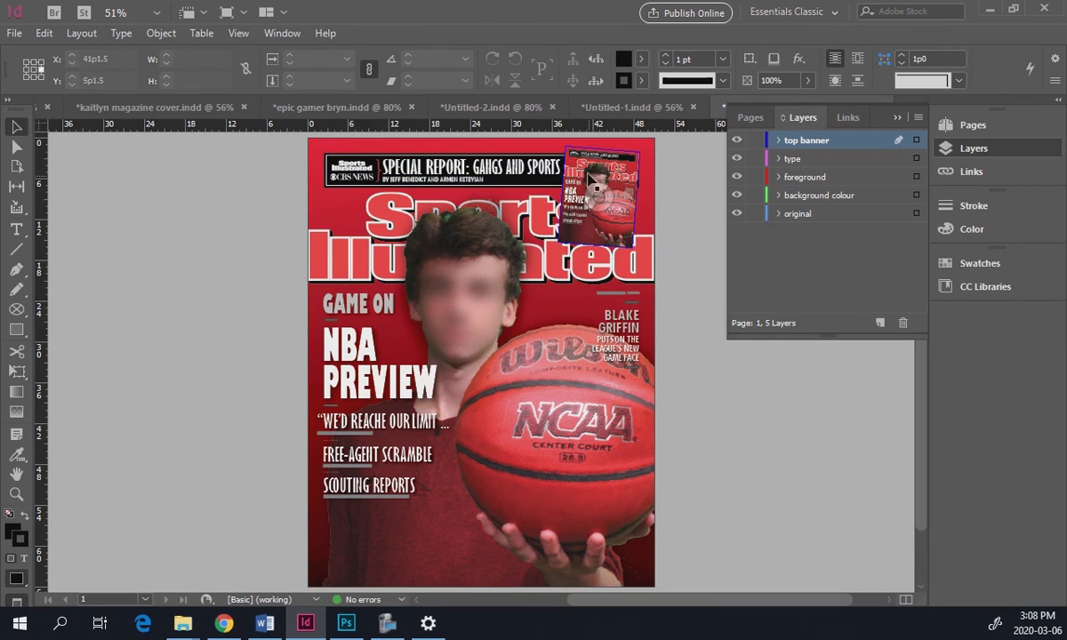
- Give the small cover image a black stroke with a weight of 0.5 pt
{"action": "left_click_drag", "start_coordinate": [519, 137], "coordinate": [702, 295]}
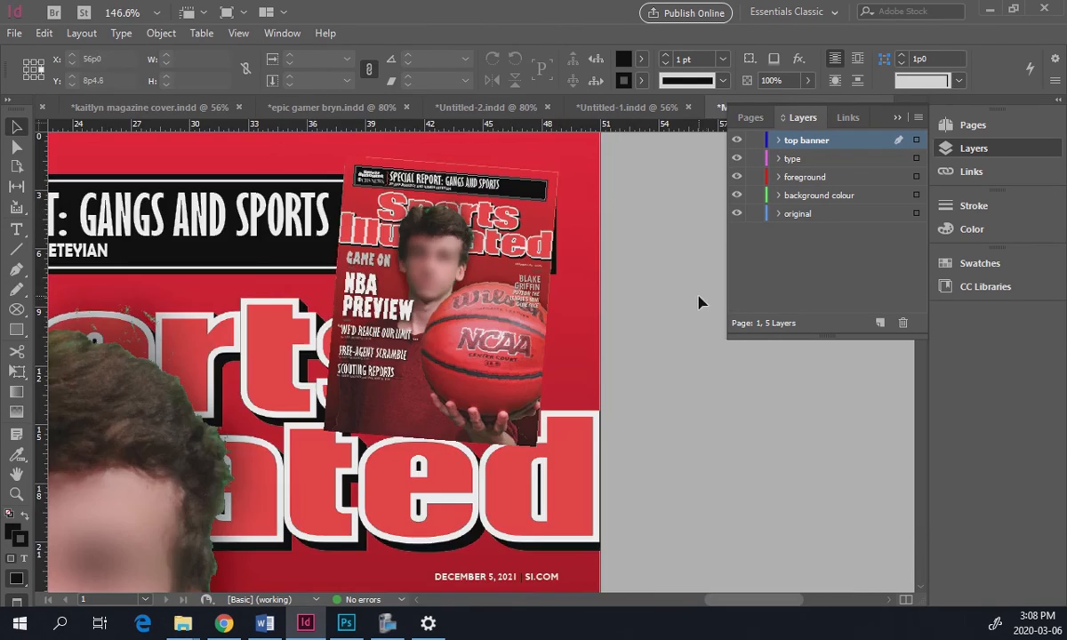
{"action": "left_click", "coordinate": [379, 187]}
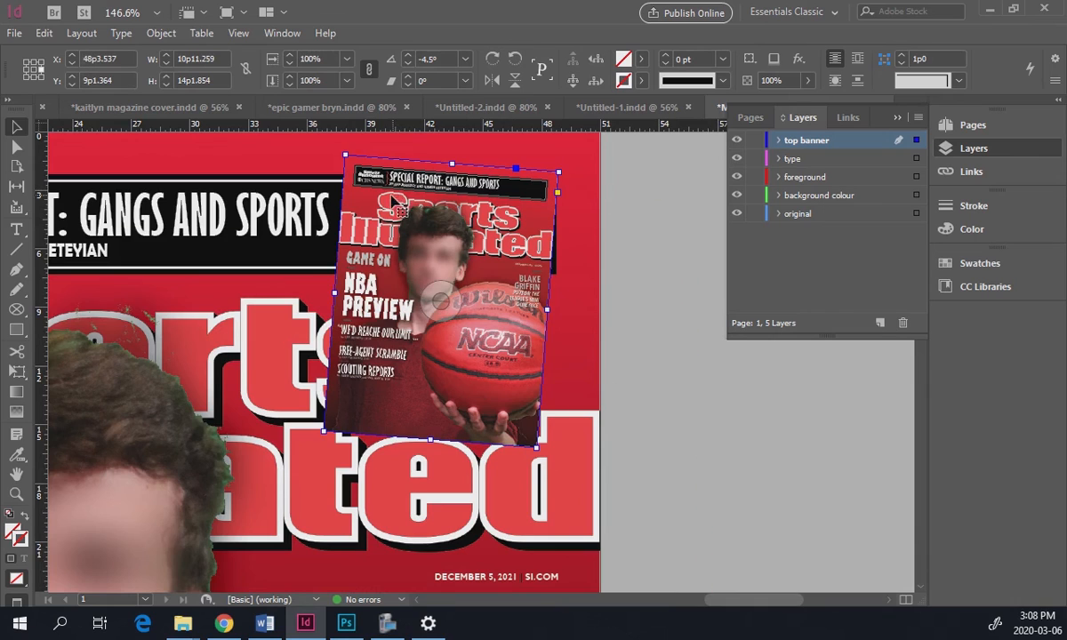
{"action": "left_click", "coordinate": [639, 82]}
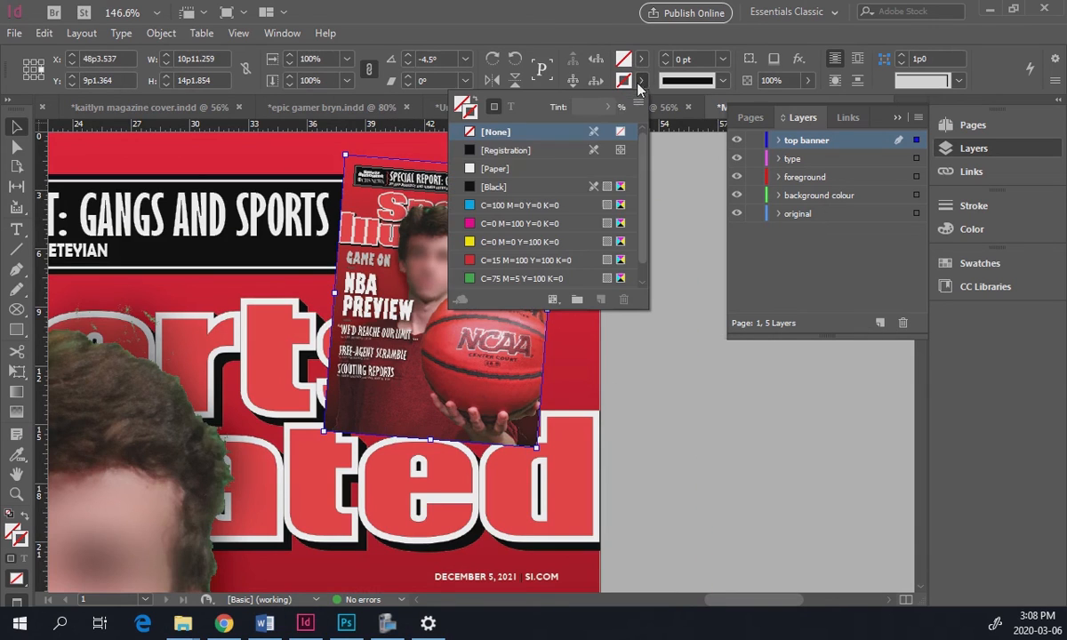
{"action": "left_click", "coordinate": [488, 187]}
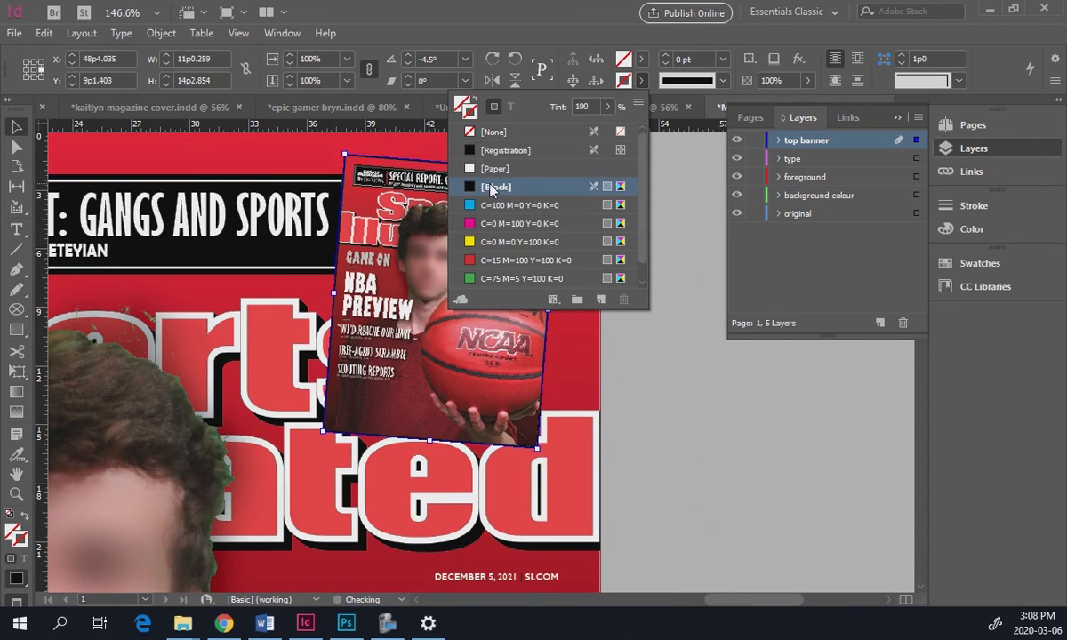
{"action": "left_click", "coordinate": [680, 59]}
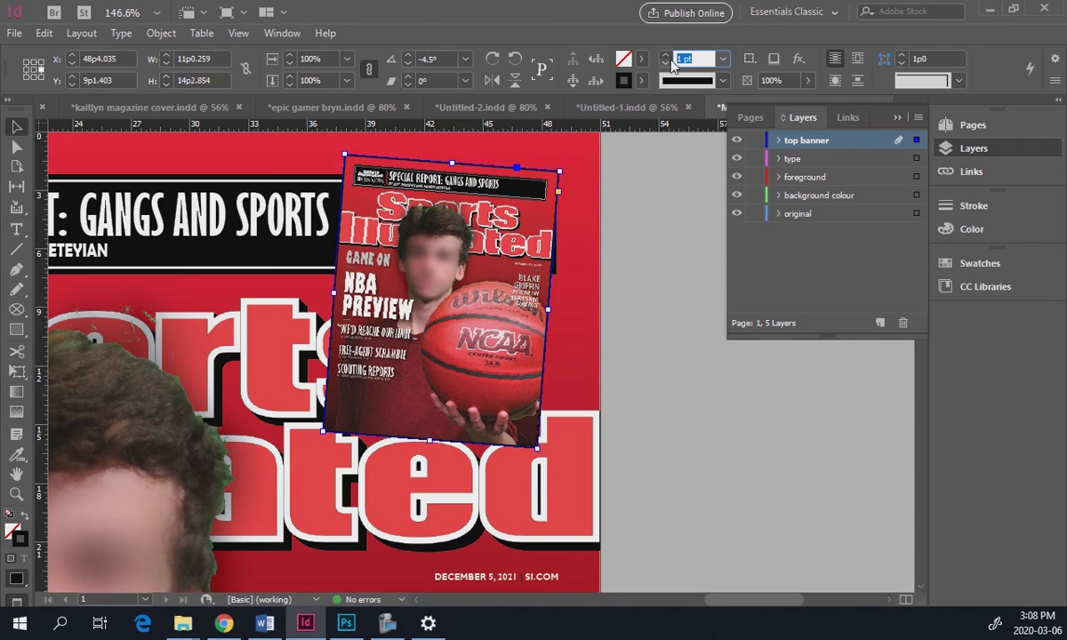
{"action": "type", "text": "0.5"}
{"action": "key", "text": "Return"}
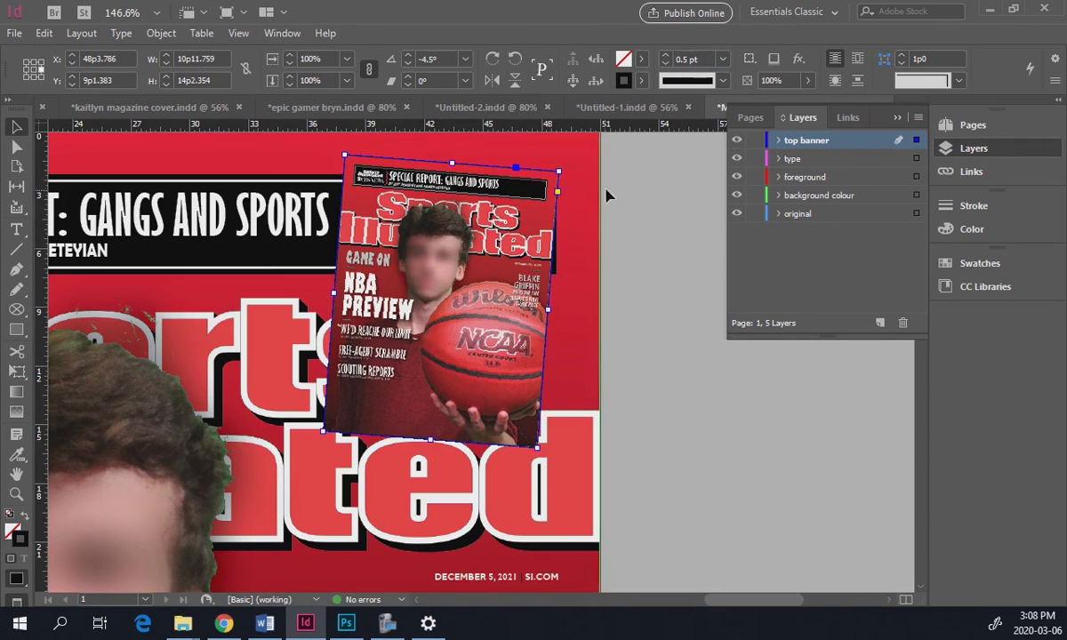
- Apply a drop shadow to the small cover image and deselect it
{"action": "left_click", "coordinate": [622, 186]}
{"action": "left_click", "coordinate": [463, 204]}
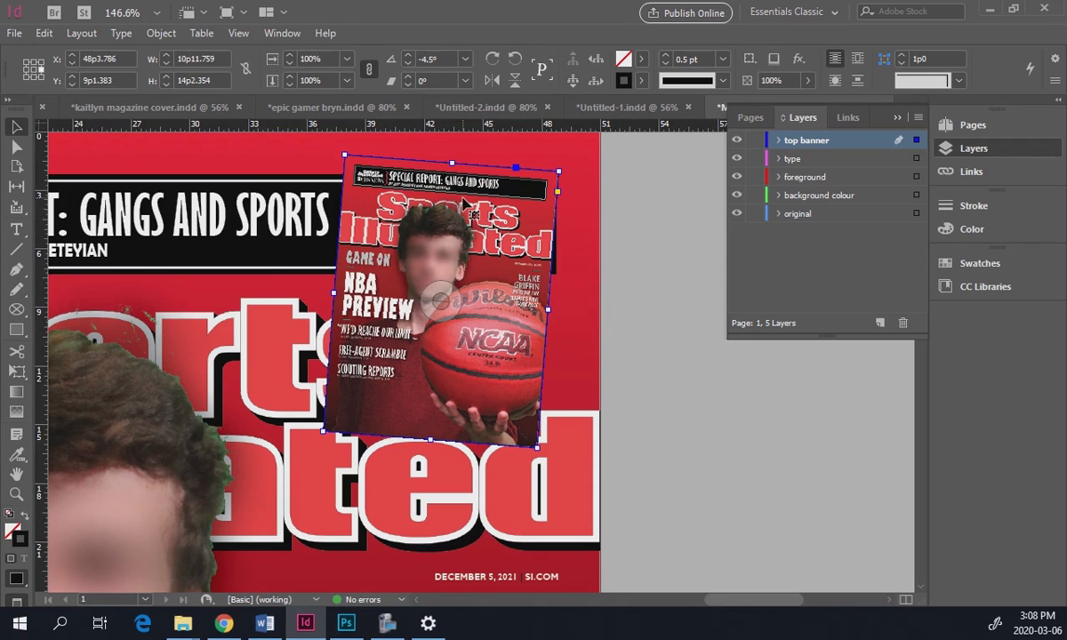
{"action": "left_click", "coordinate": [150, 32]}
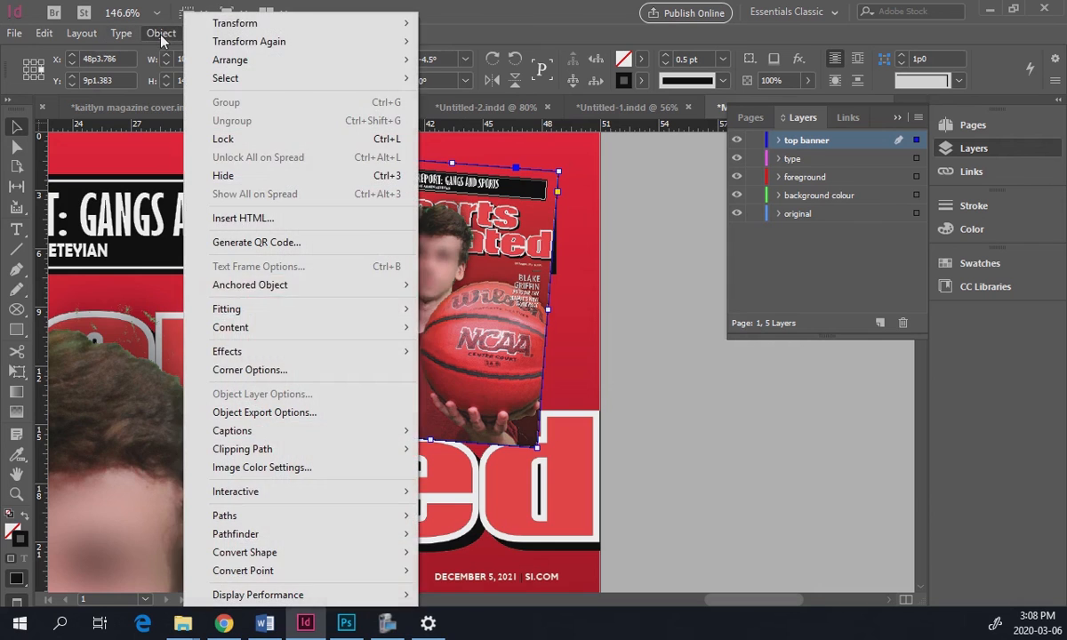
{"action": "mouse_move", "coordinate": [201, 360]}
{"action": "left_click", "coordinate": [471, 375]}
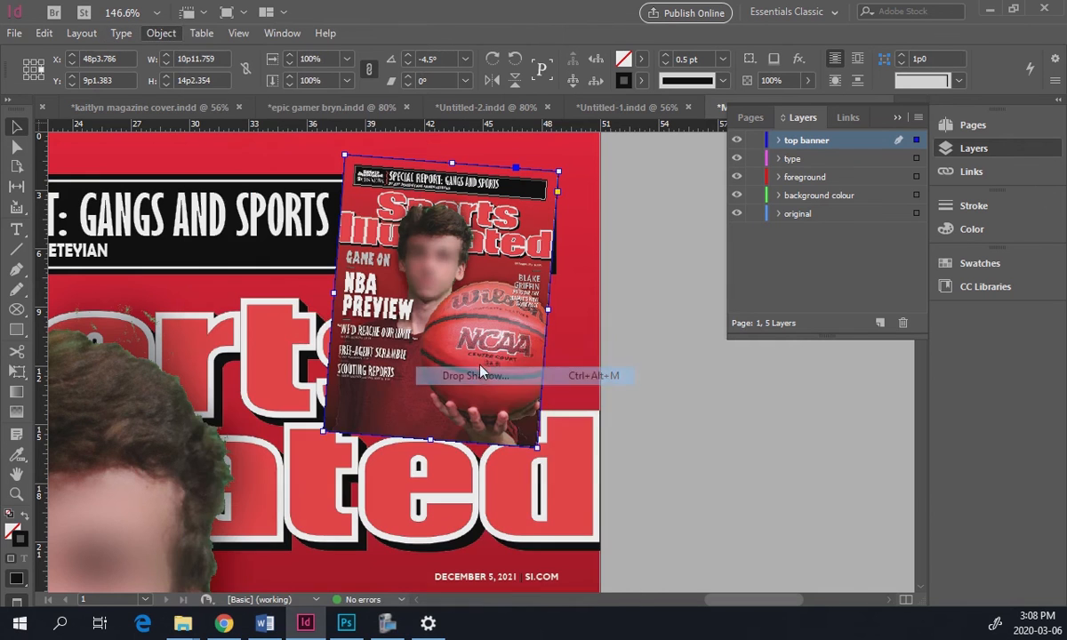
{"action": "left_click_drag", "start_coordinate": [609, 153], "coordinate": [709, 151]}
{"action": "left_click", "coordinate": [1013, 480]}
{"action": "left_click", "coordinate": [640, 329]}
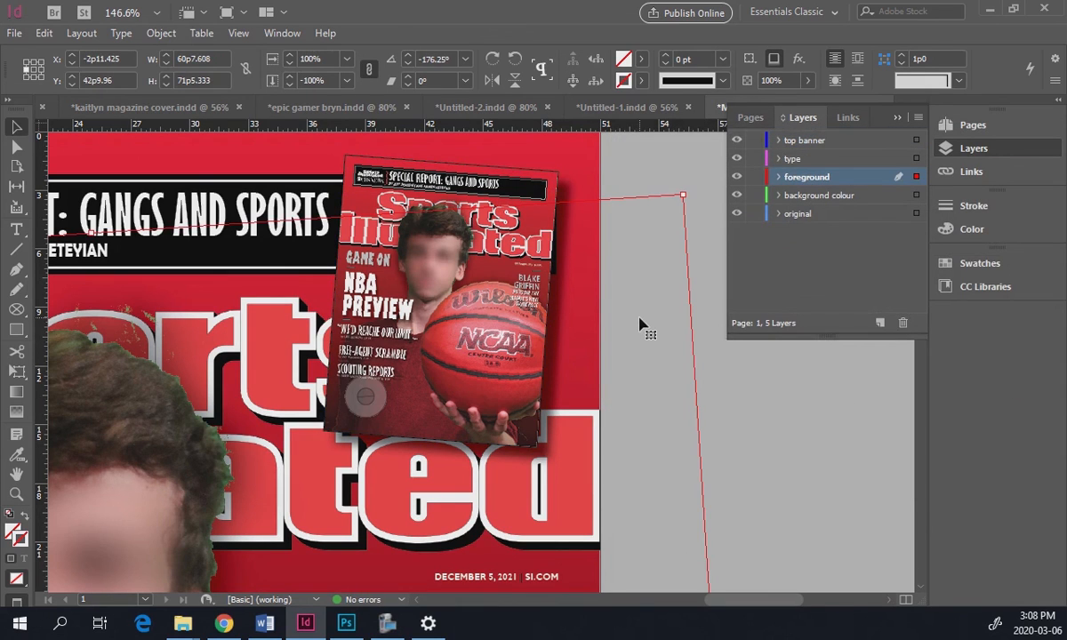
{"action": "key", "text": "ctrl+0"}
{"action": "left_click", "coordinate": [258, 156]}
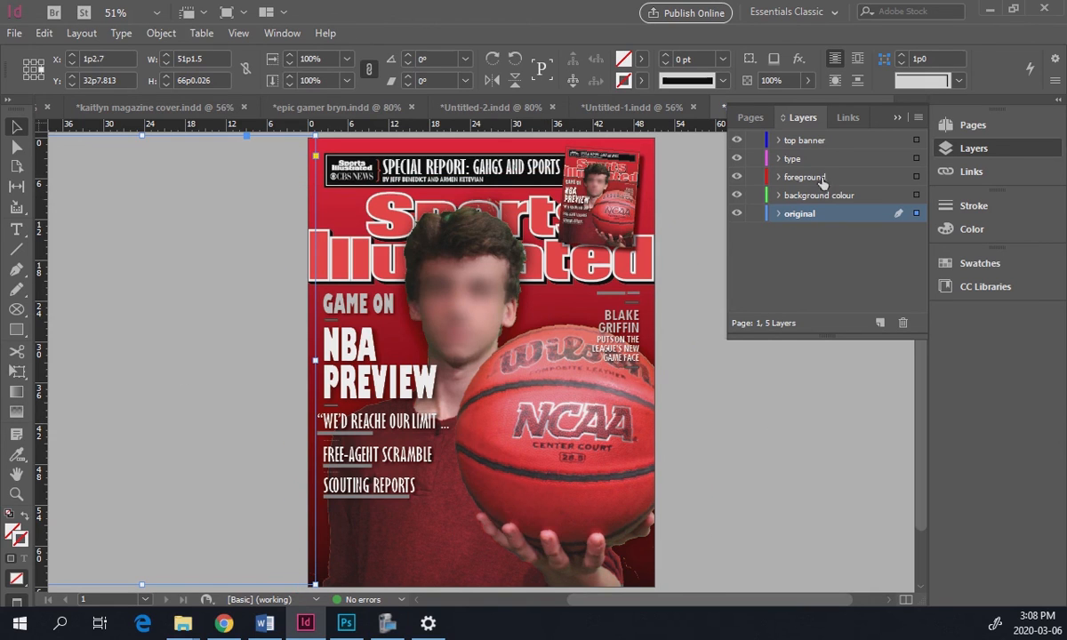
{"action": "left_click", "coordinate": [378, 359]}
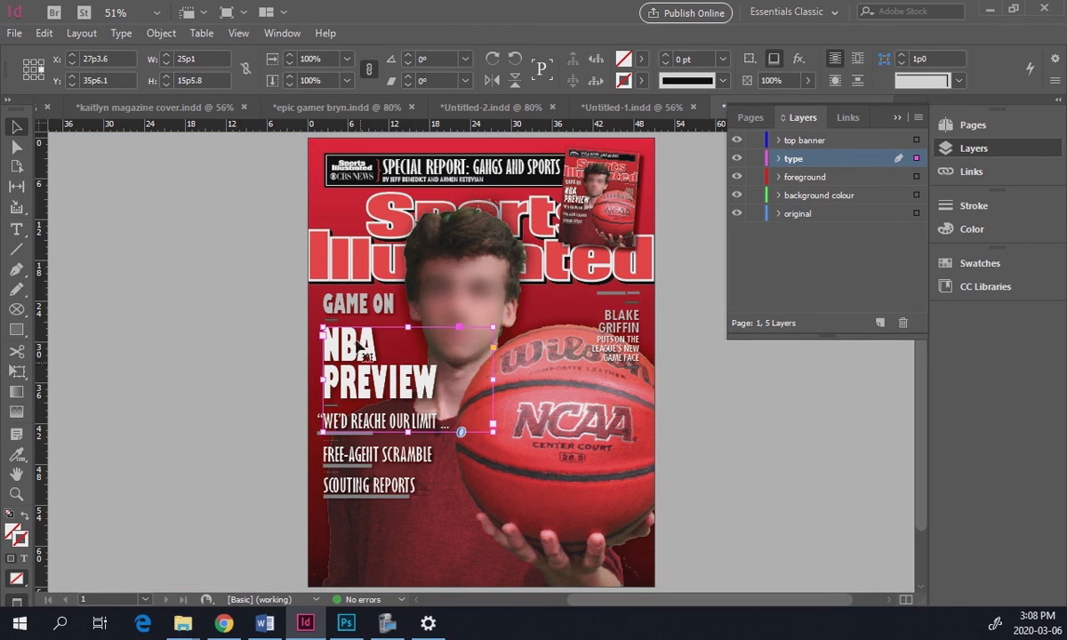